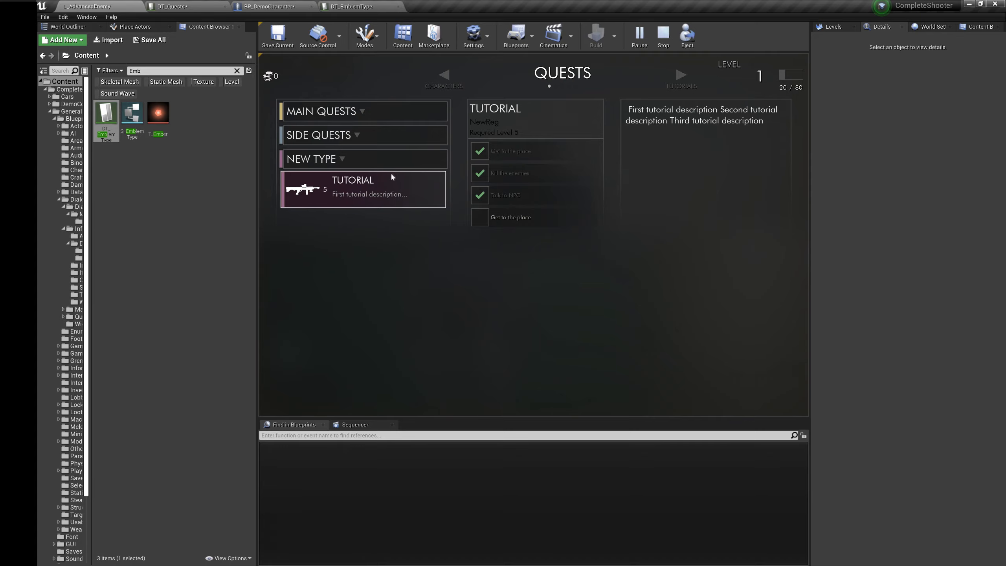
Step: Exit the game preview and bring up the A Main Dialogue settings of BP_NewDialogue_First
click(511, 215)
key(Escape)
key(s)
right_drag(534, 238, 540, 238)
key(w)
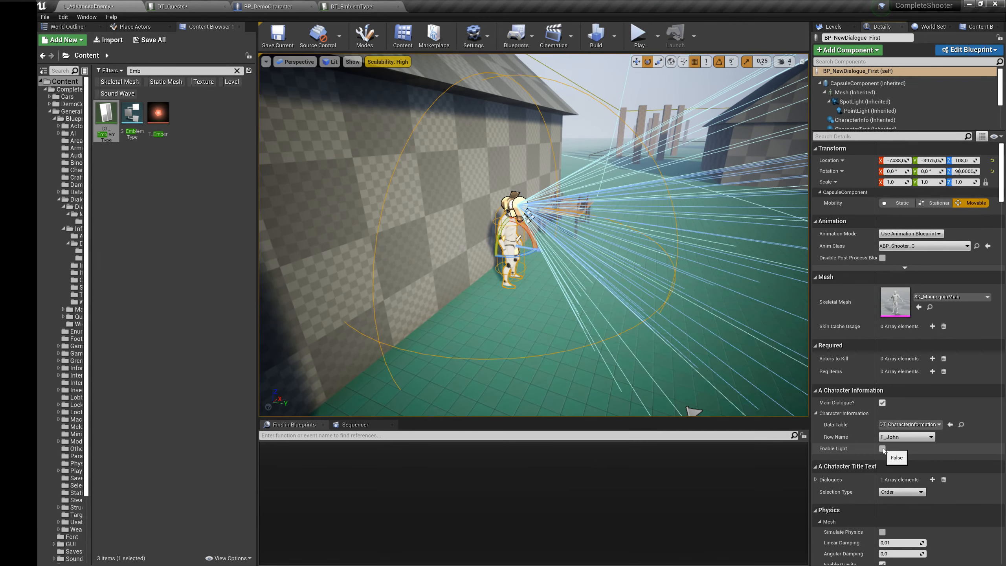
scroll(854, 362, down, 10)
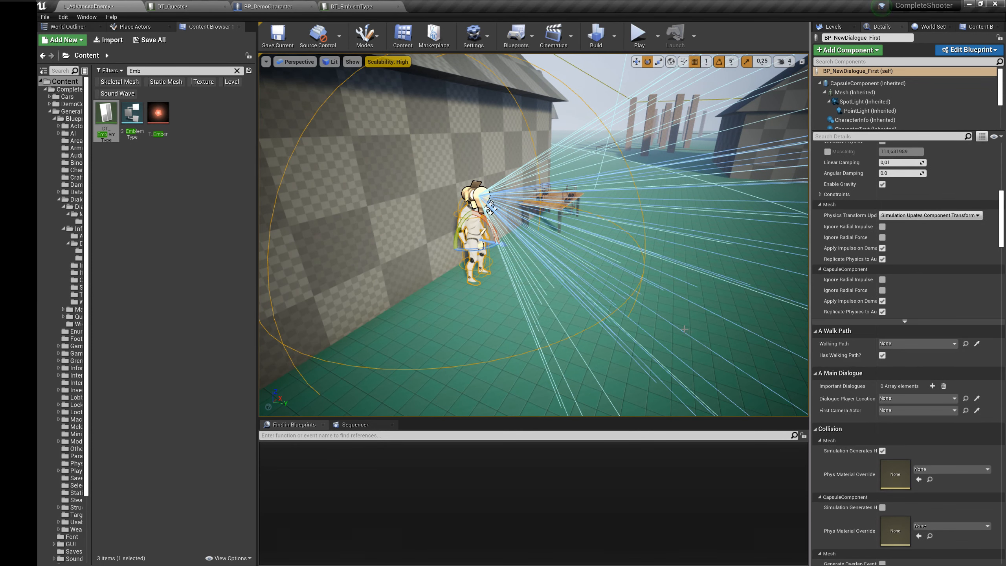
Step: Search the placeable actors for "cam" and place a Camera on the floor near the dialogue character
click(68, 26)
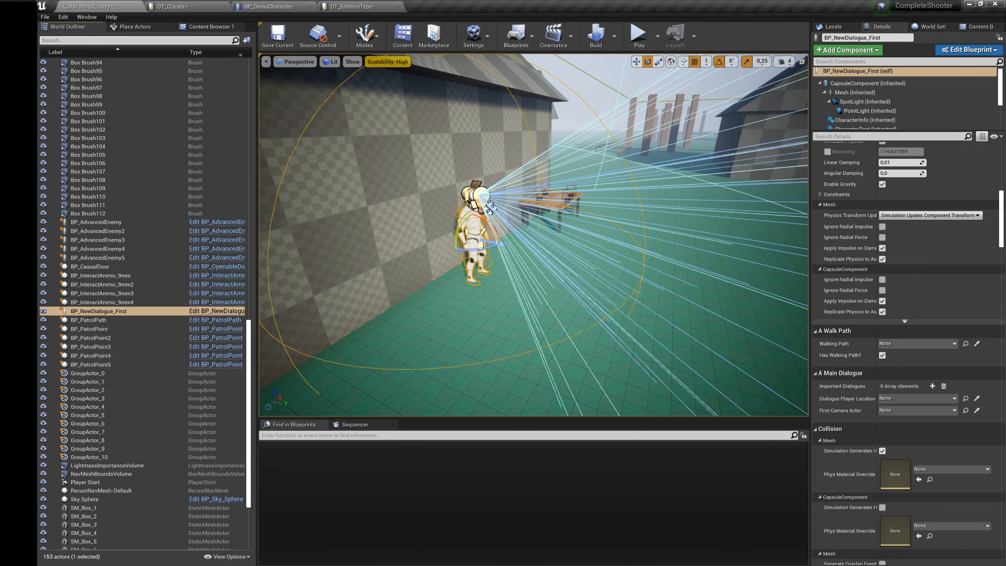
click(135, 27)
click(143, 38)
text(ca)
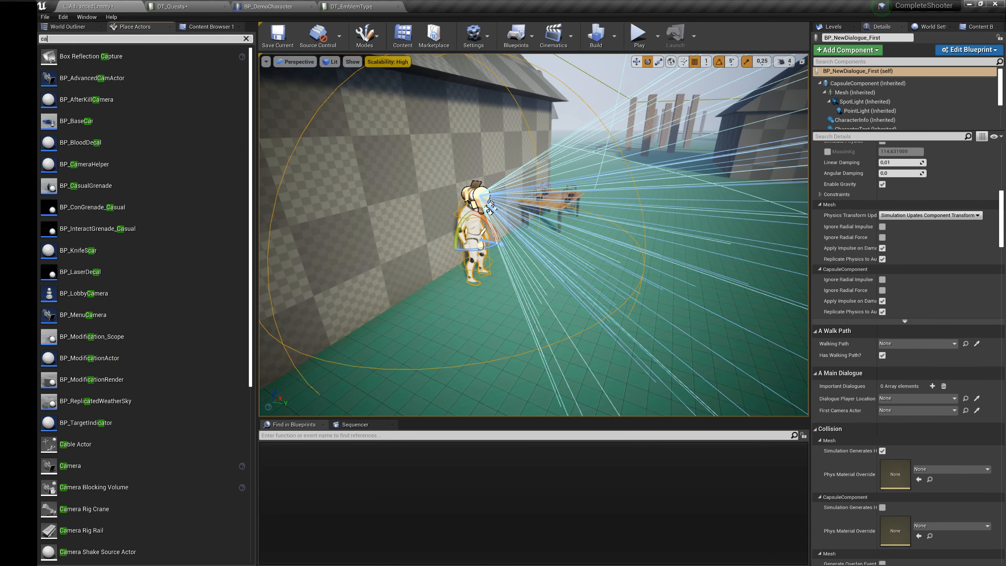
text(m)
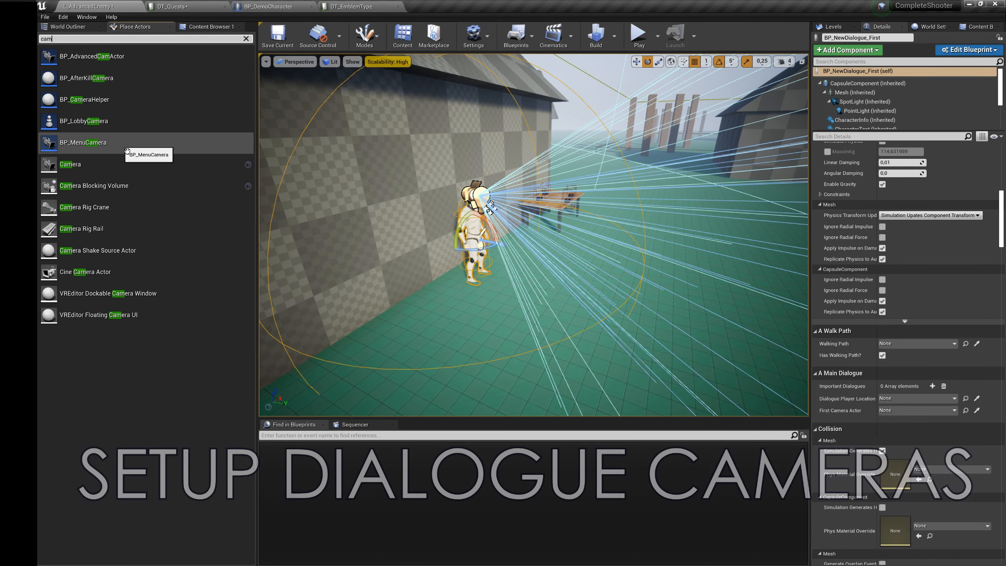
drag(116, 166, 580, 348)
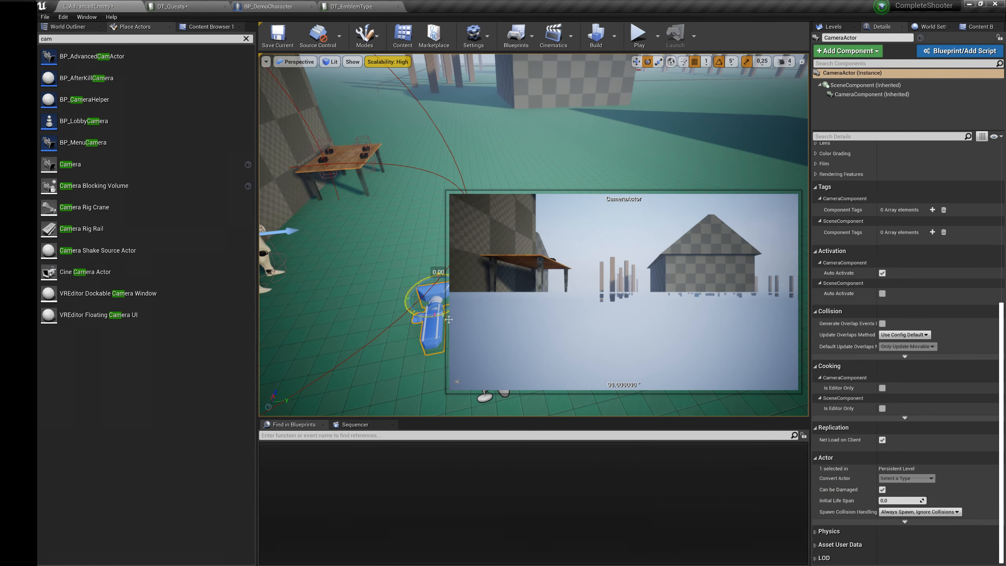
Step: Position the camera in front of the dialogue character with a Z rotation of -70 and disable Constrain Aspect Ratio
drag(449, 320, 420, 337)
drag(434, 280, 329, 207)
right_drag(328, 206, 412, 185)
scroll(852, 247, up, 10)
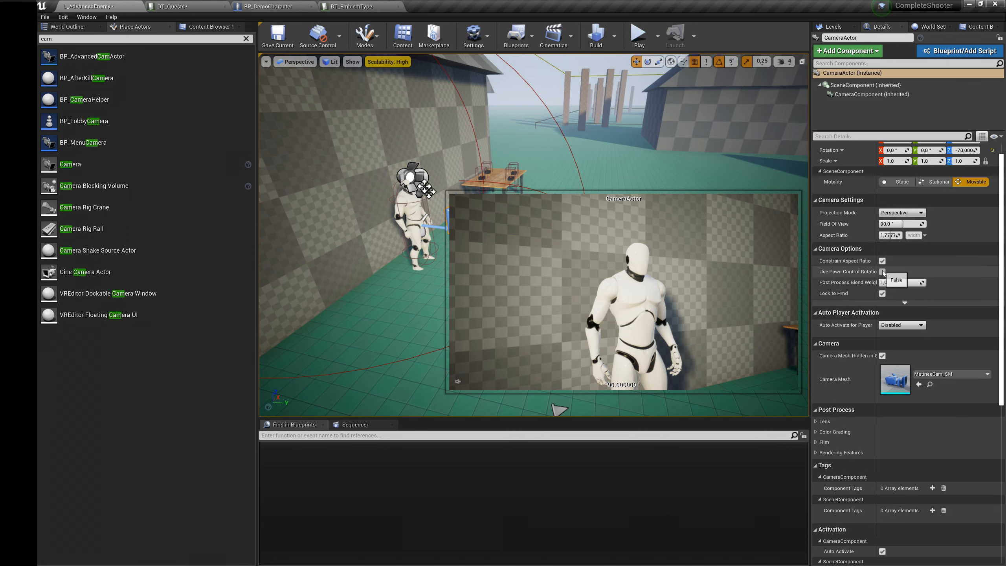
click(882, 261)
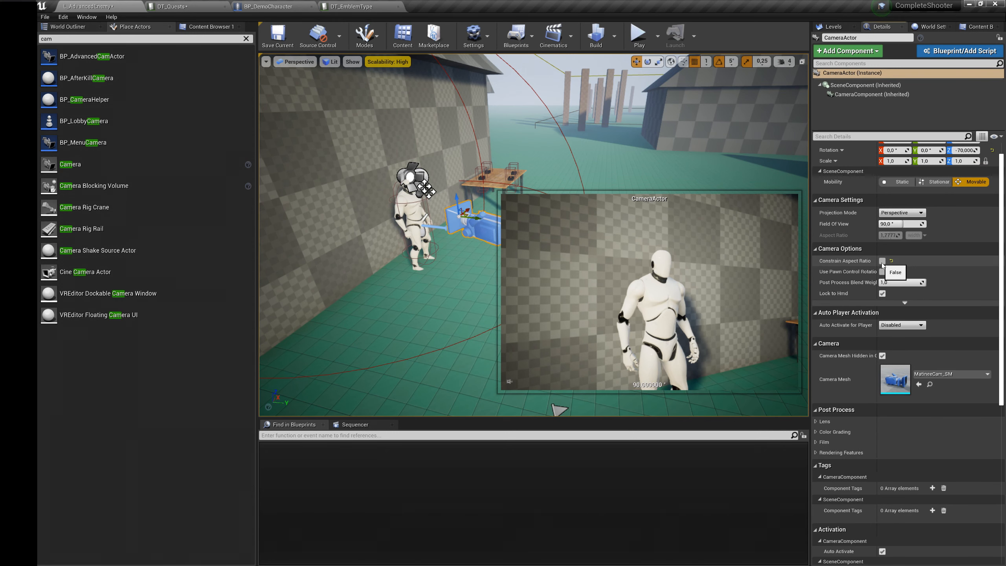
Step: Duplicate the camera beside the first one and turn the copy away from the character, to a Z rotation of -240
drag(416, 214, 460, 202)
right_drag(460, 202, 408, 219)
right_drag(495, 219, 485, 191)
alt+drag(504, 177, 464, 213)
right_drag(462, 214, 445, 232)
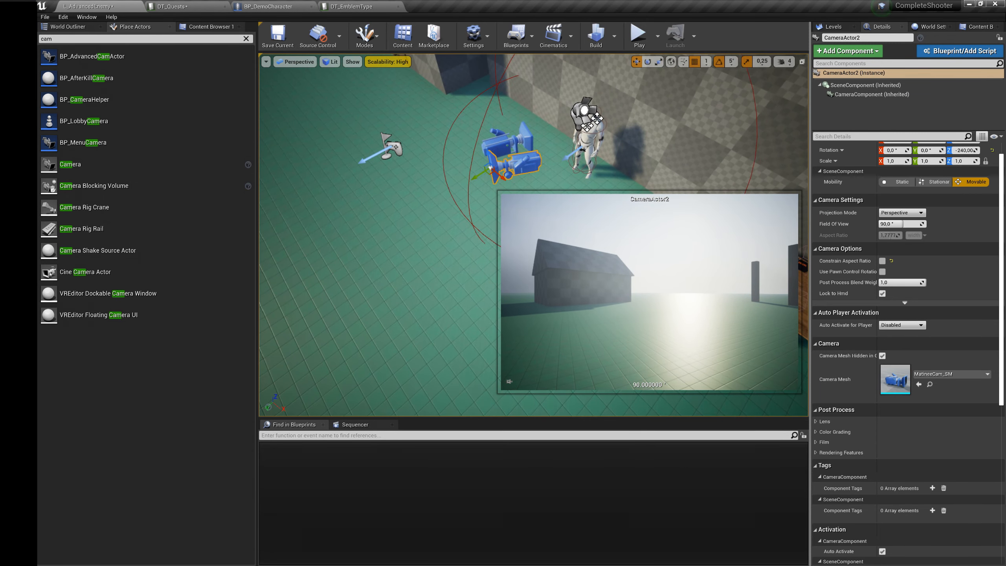
Step: Search the placeable actors for "targ" and place a Target Point on the floor facing the dialogue character
click(105, 38)
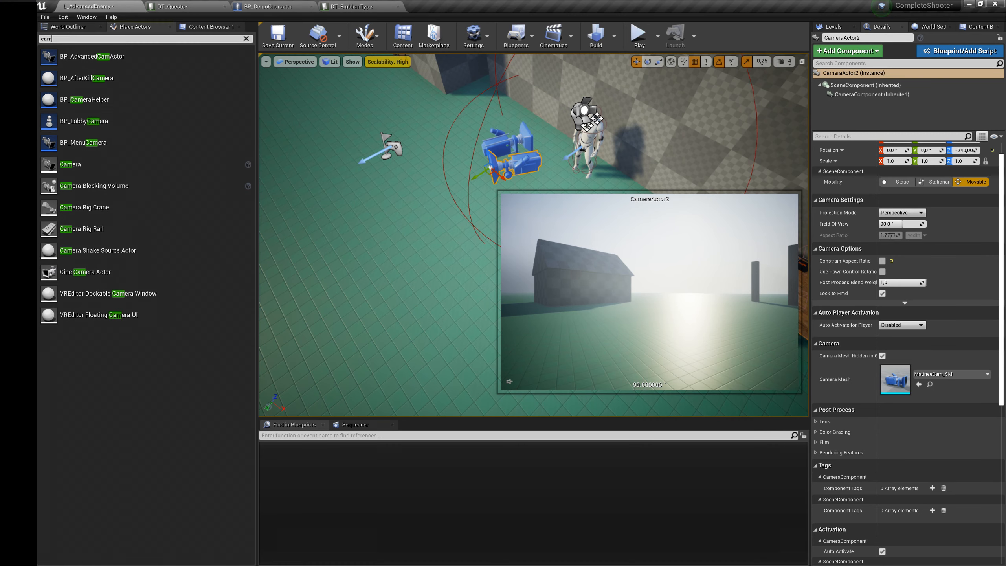
key(BackSpace)
key(BackSpace)
key(BackSpace)
text(targ)
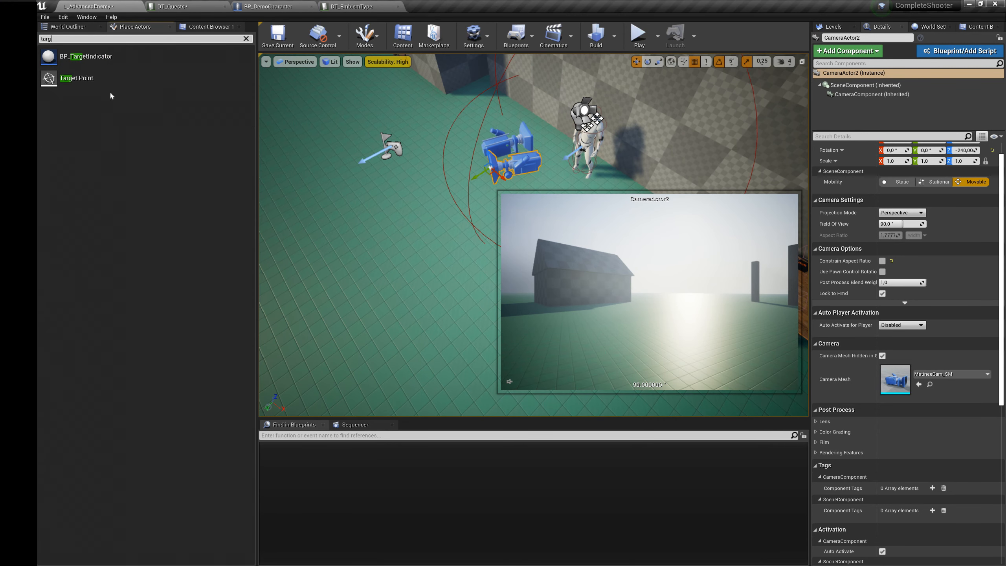
drag(95, 78, 438, 226)
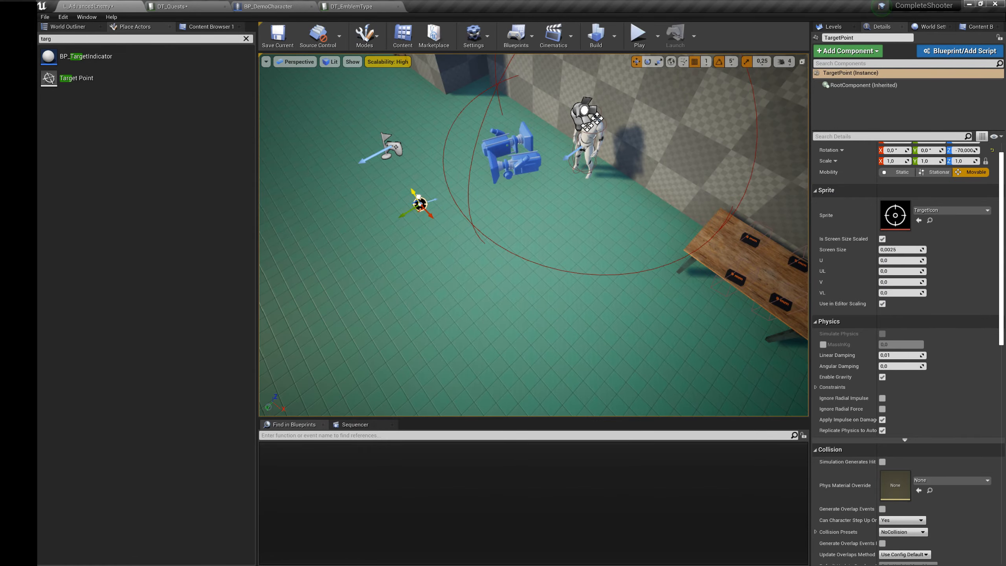
Step: Duplicate the dialogue character and place the copy near the target point as a stand-in for the player
click(590, 147)
right_drag(590, 147, 590, 147)
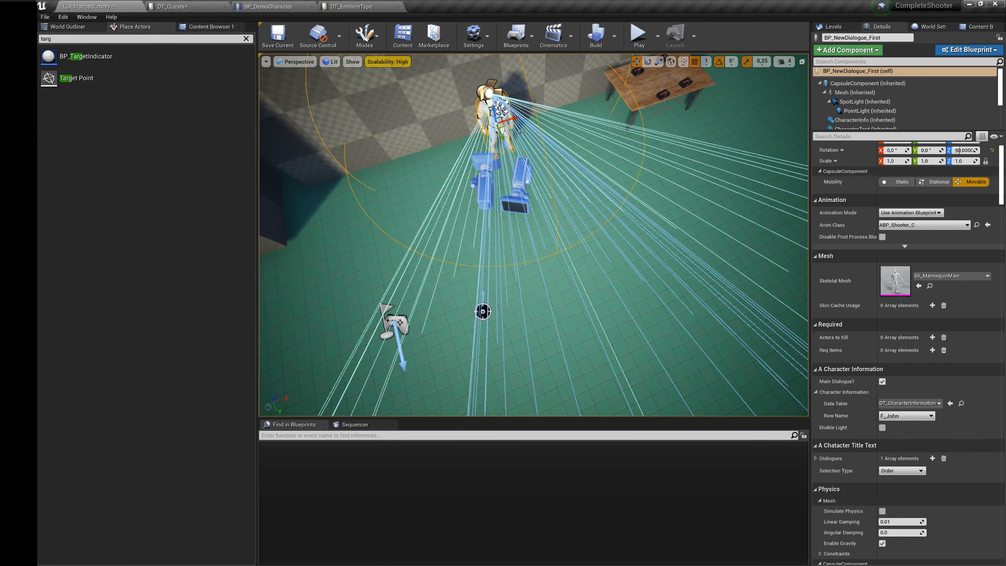
alt+drag(508, 131, 498, 348)
Step: Reposition the second camera so that its view frames the stand-in character
click(521, 198)
key(w)
right_drag(483, 200, 484, 199)
drag(475, 195, 430, 233)
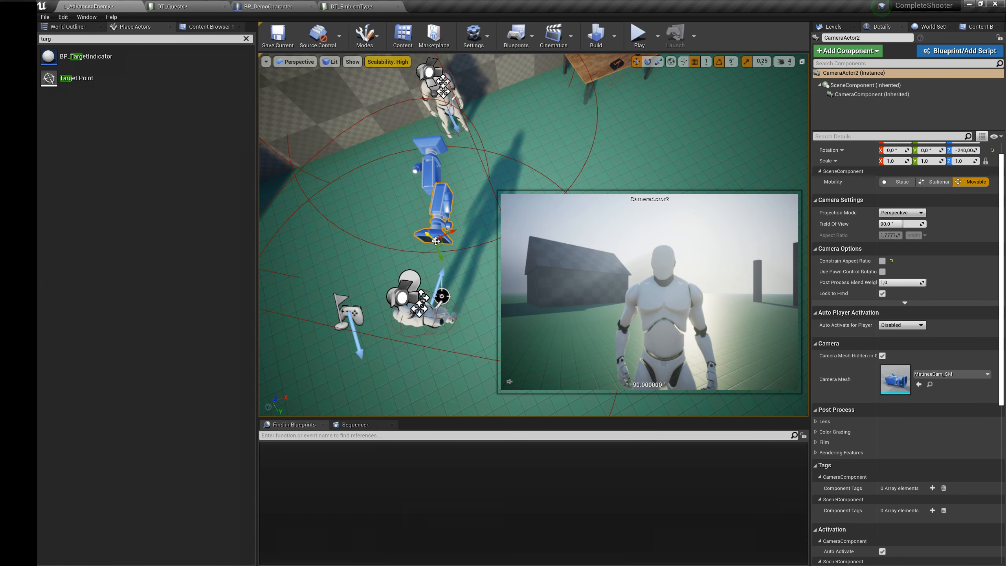
Step: Rotate the stand-in character to a Z rotation of -70 and check the framing through the second camera
click(442, 296)
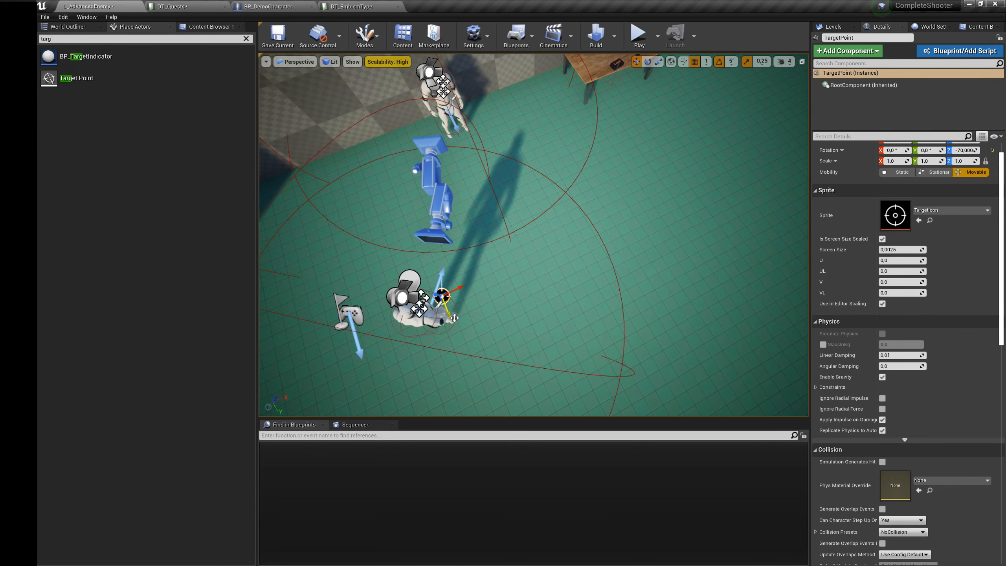
click(453, 319)
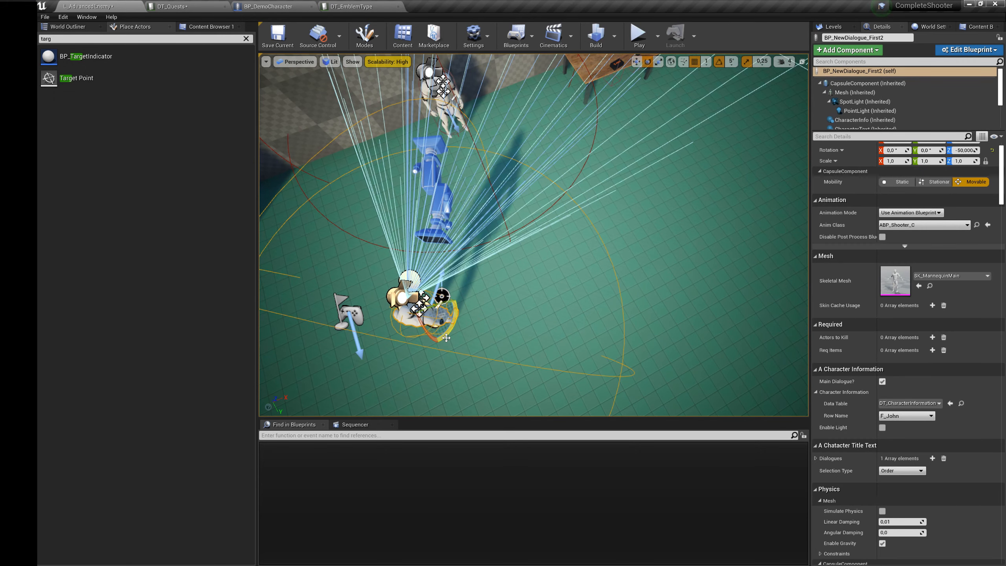
drag(446, 337, 448, 256)
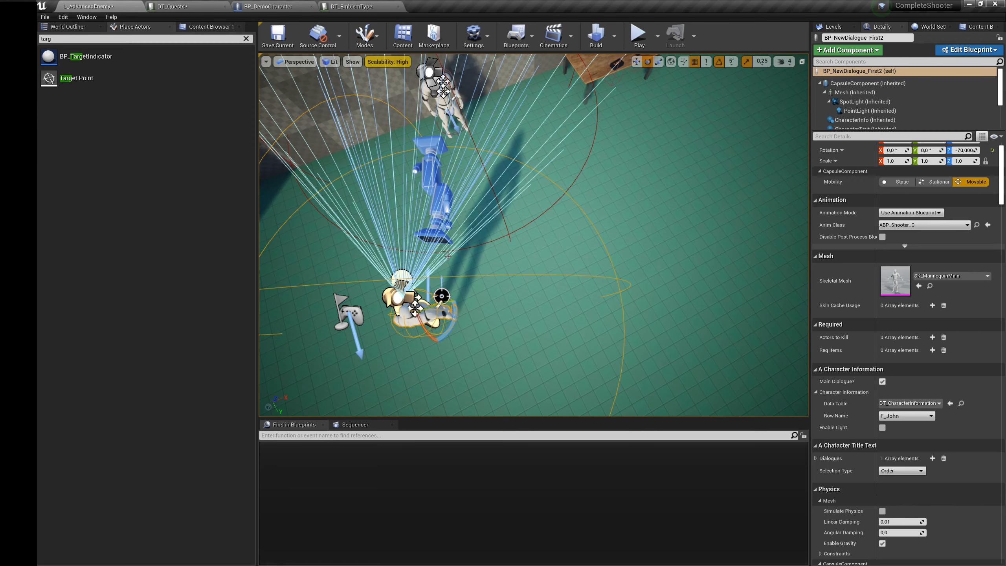
click(441, 236)
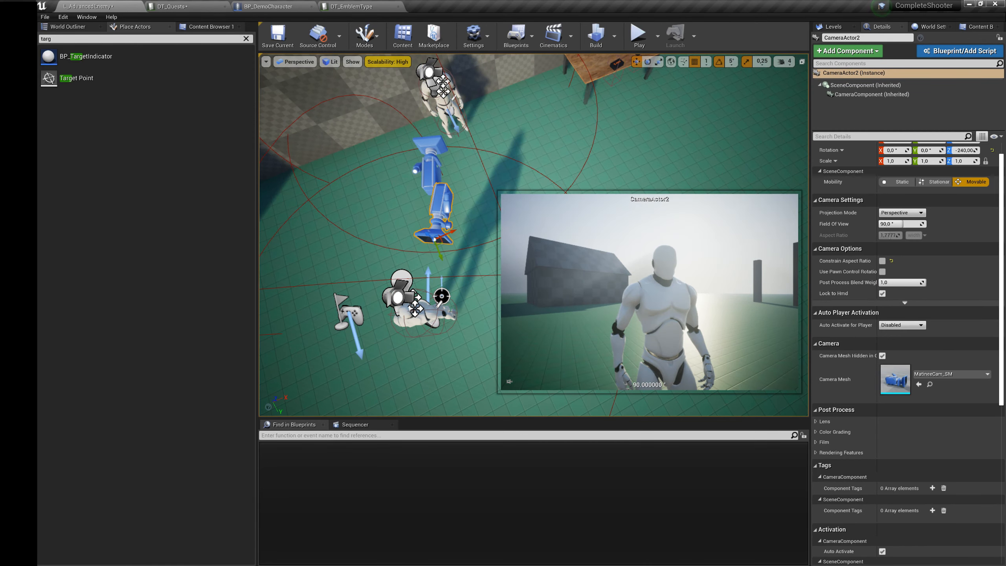
Step: Delete the stand-in character beside the target point
click(446, 305)
click(399, 320)
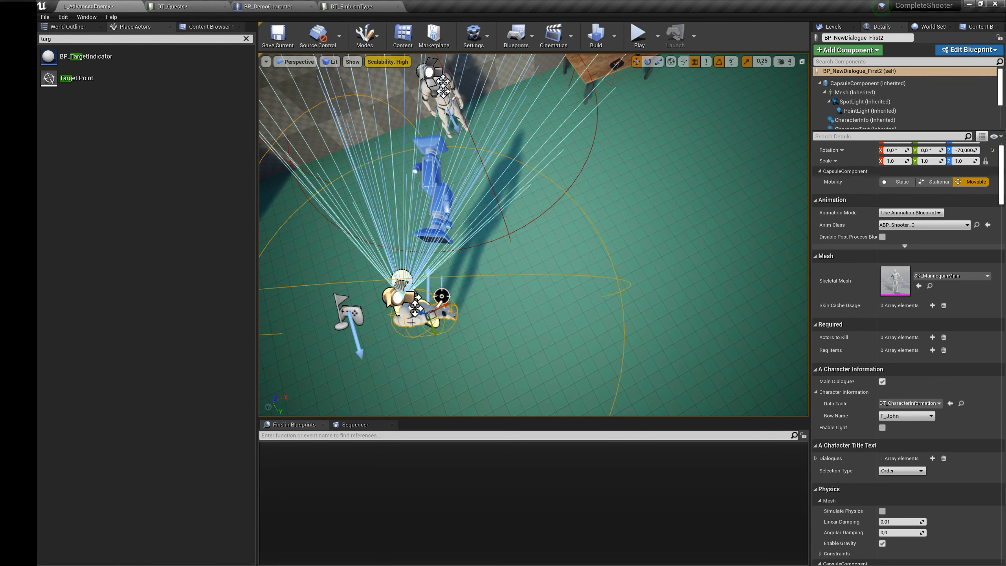
key(Delete)
Step: For BP_NewDialogue_First, set Dialogue Player Location to TargetPoint and First Camera Actor to CameraActor
click(977, 333)
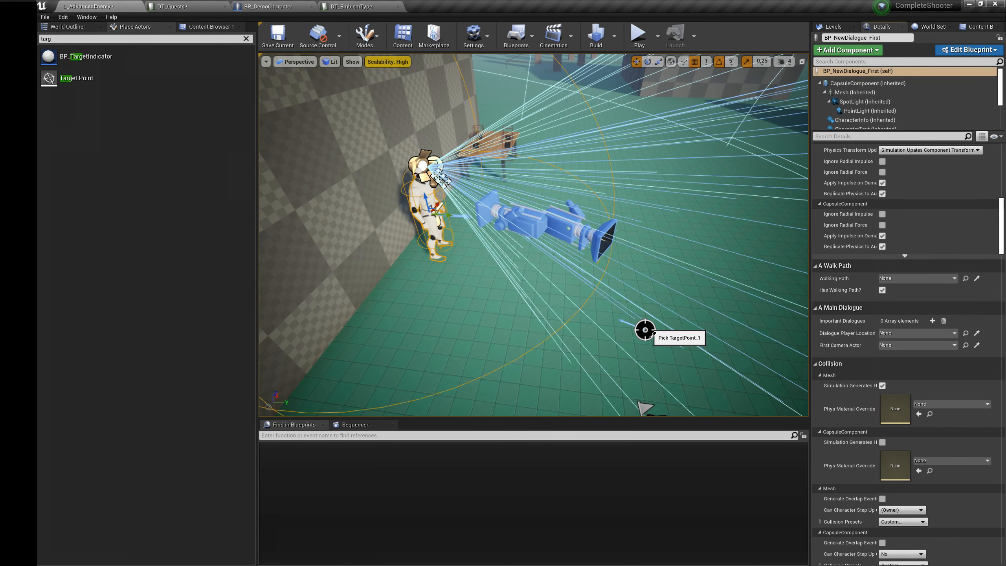
click(646, 329)
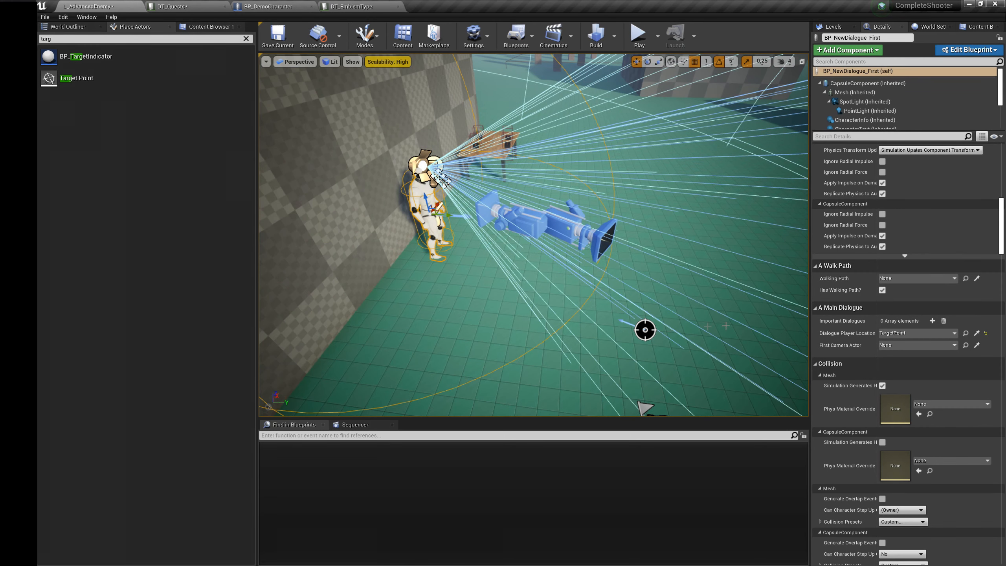
click(977, 346)
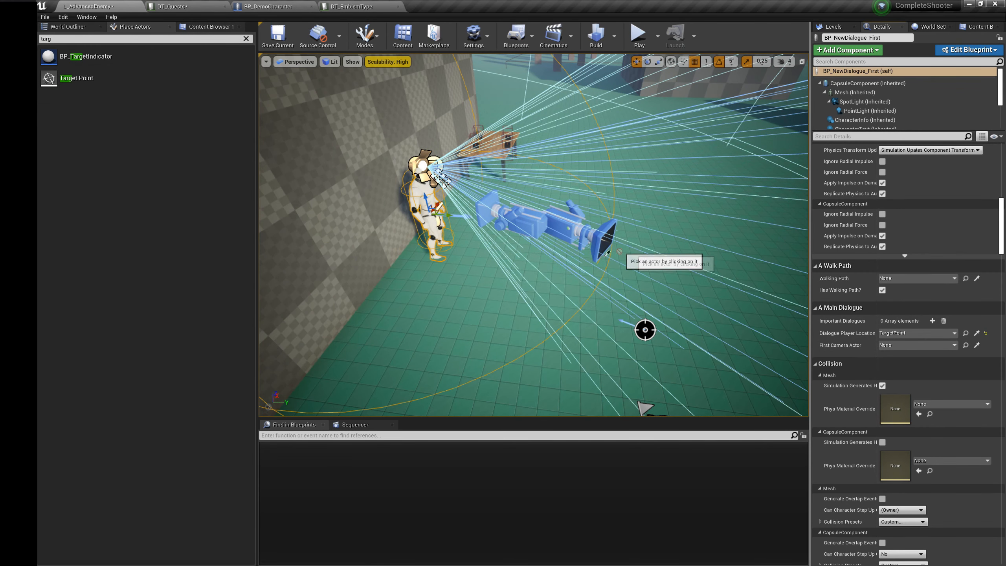
click(523, 225)
right_drag(524, 224, 494, 225)
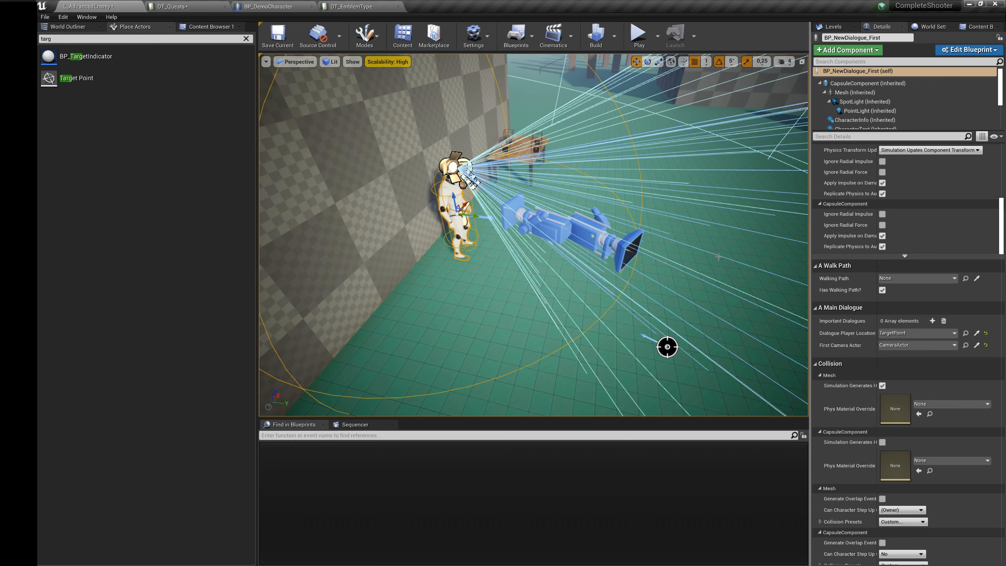
Step: Add an Important Dialogues element and choose DT_DialogueInfo as its dialogue data table
click(933, 320)
click(821, 333)
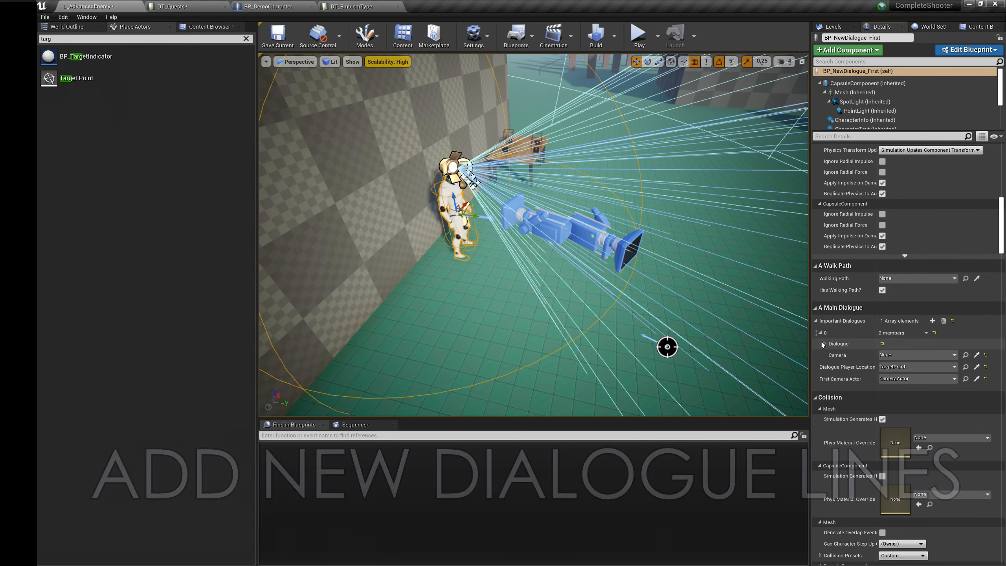
click(824, 343)
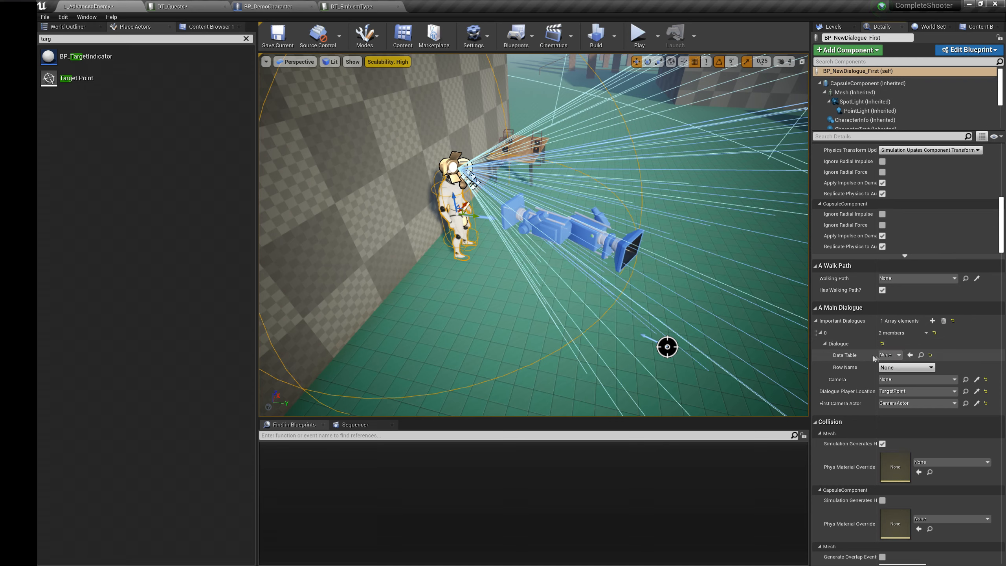
click(887, 355)
text(Dialo)
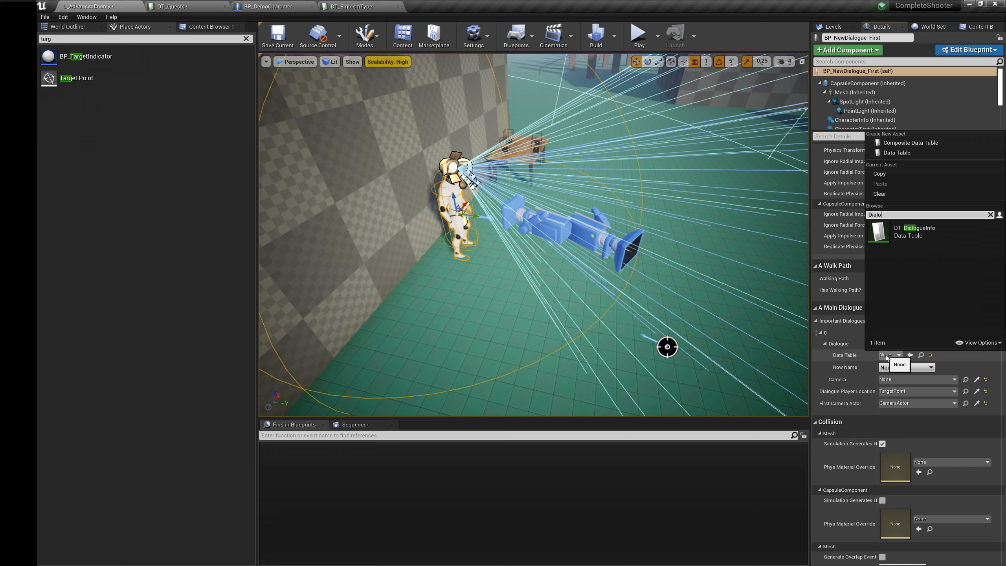
click(907, 232)
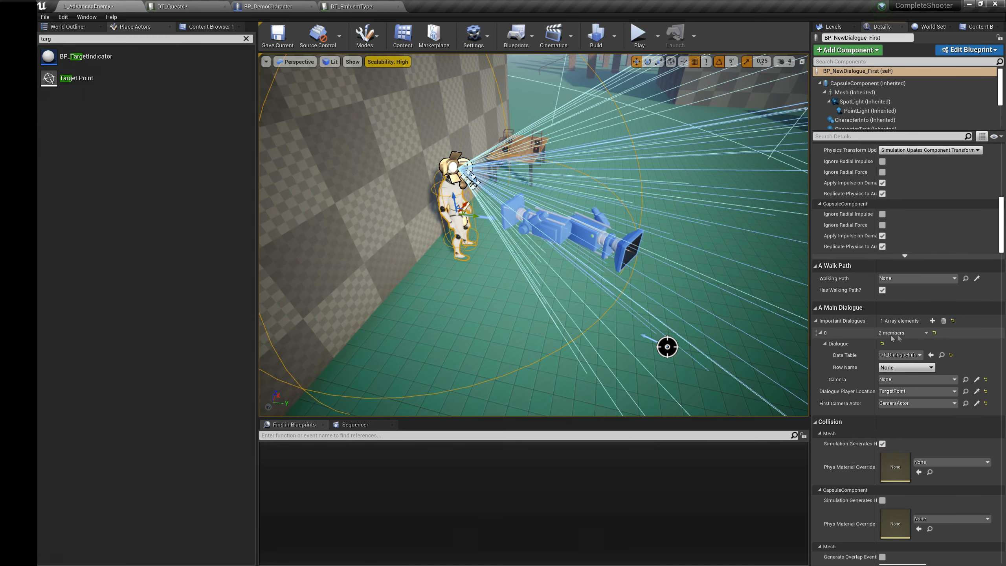
click(943, 355)
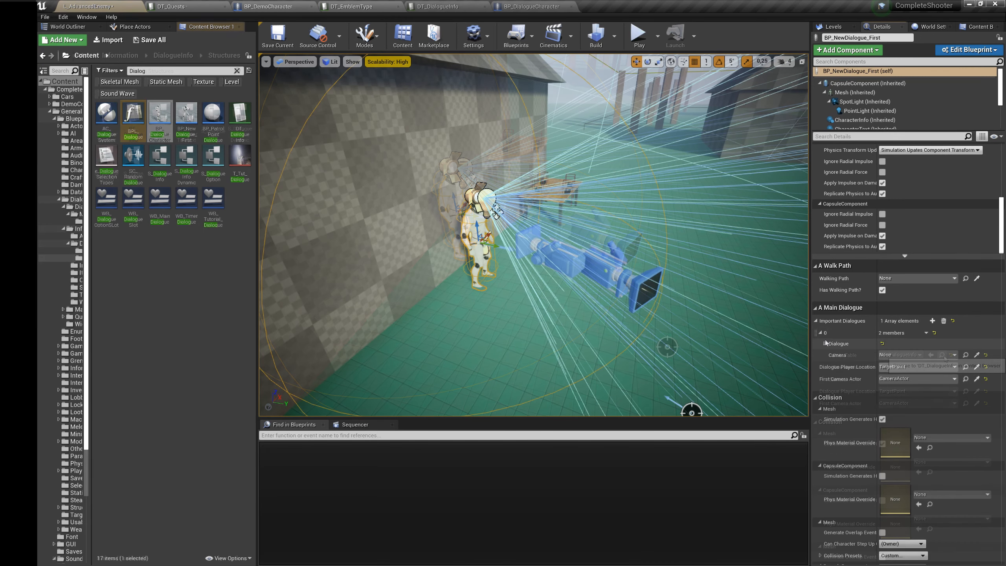
Step: Reassign DT_DialogueInfo to the Important Dialogues element and open that data table for editing
click(891, 356)
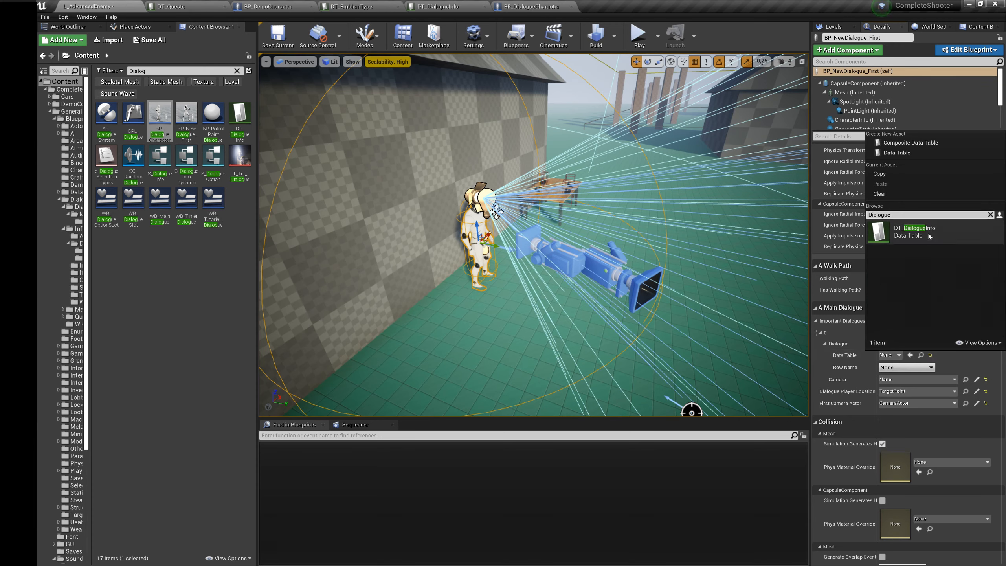
click(928, 231)
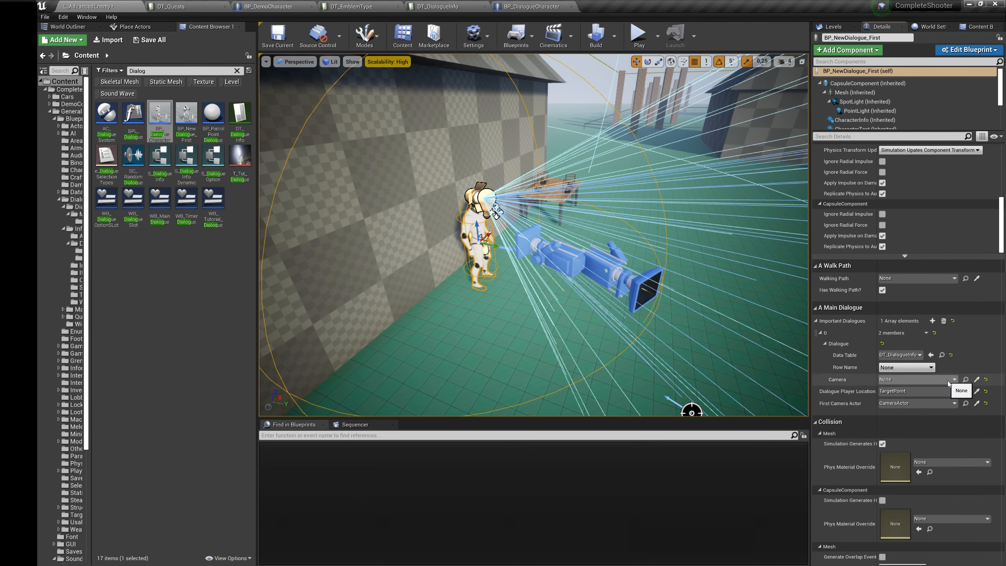
click(942, 355)
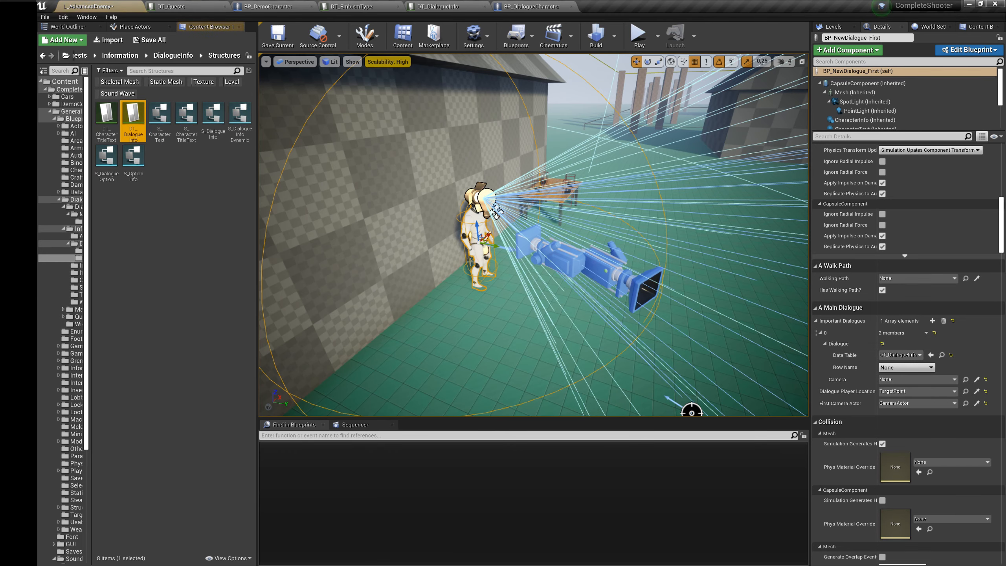
mouse_move(143, 131)
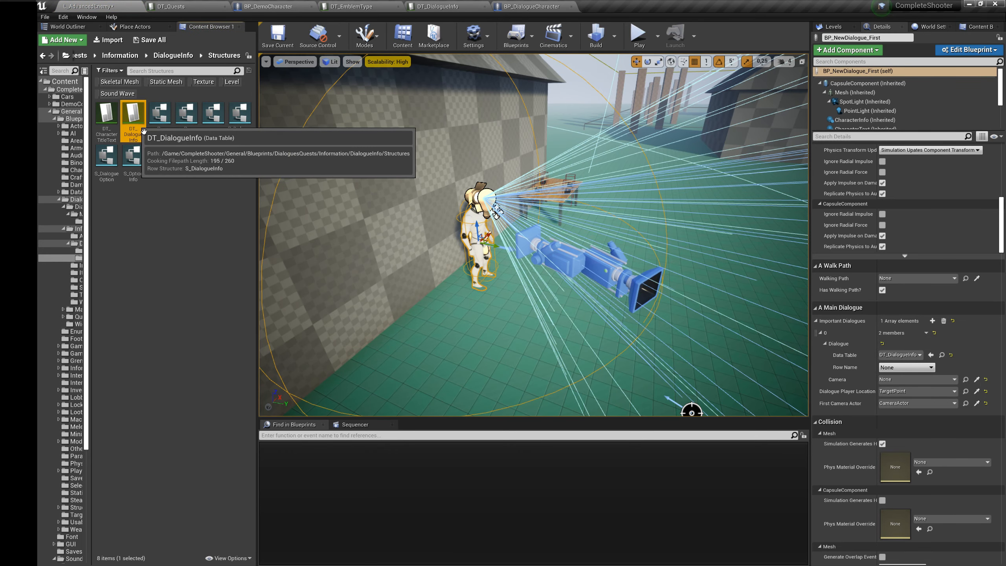
double_click(143, 132)
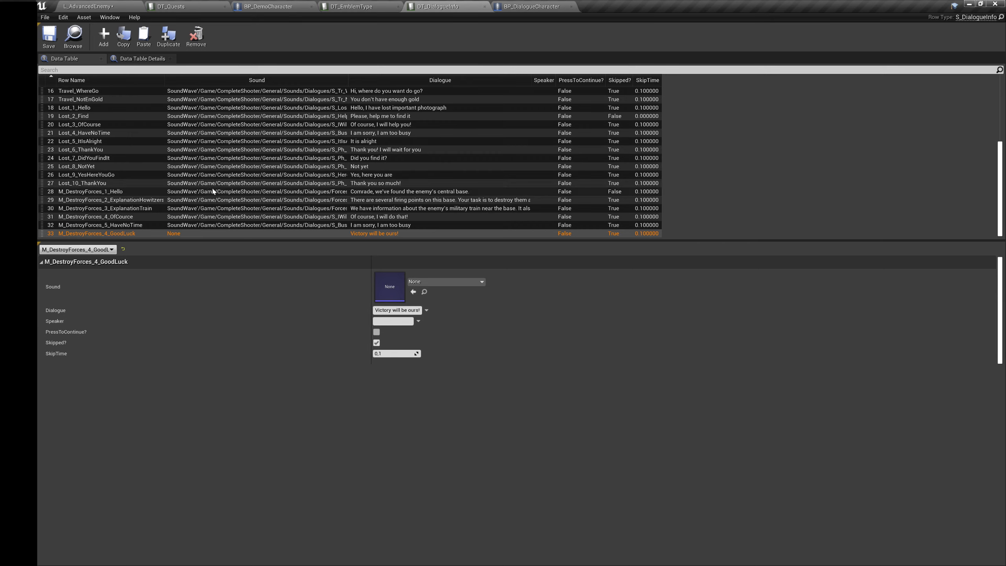
Step: Duplicate the M_DestroyForces_4_GoodLuck row and rename the copy as M_Tutorial_1
click(168, 36)
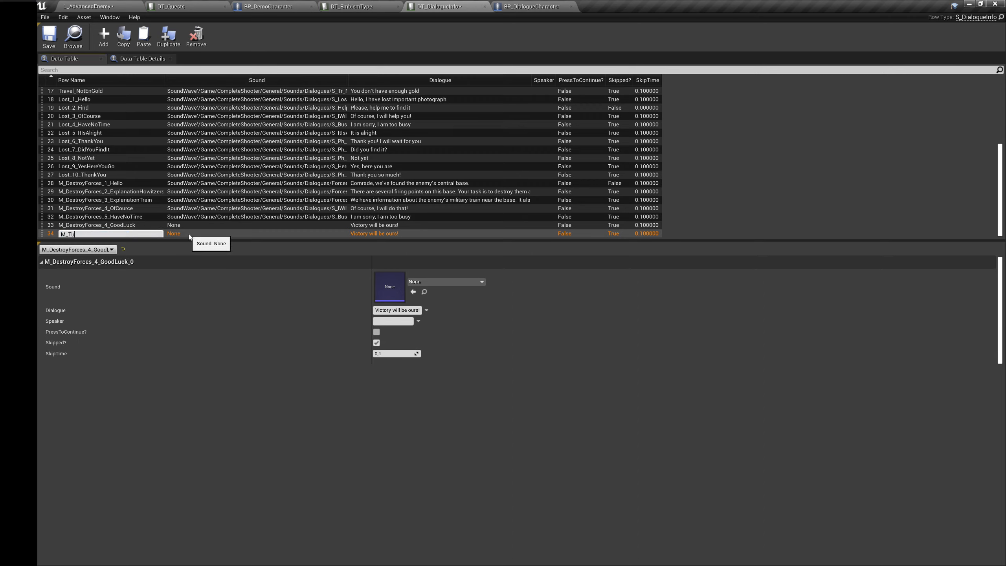
text(1)
key(Return)
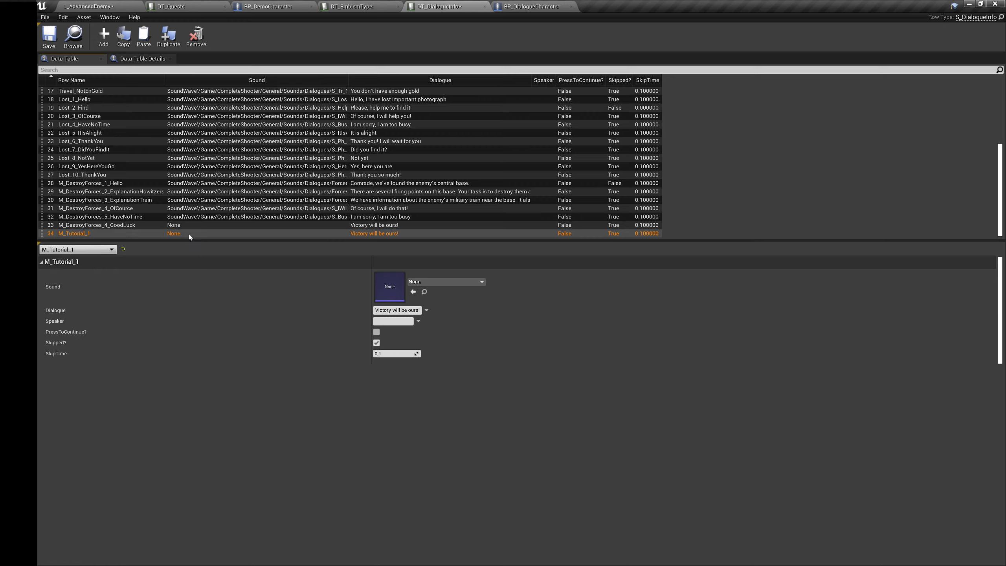
click(435, 283)
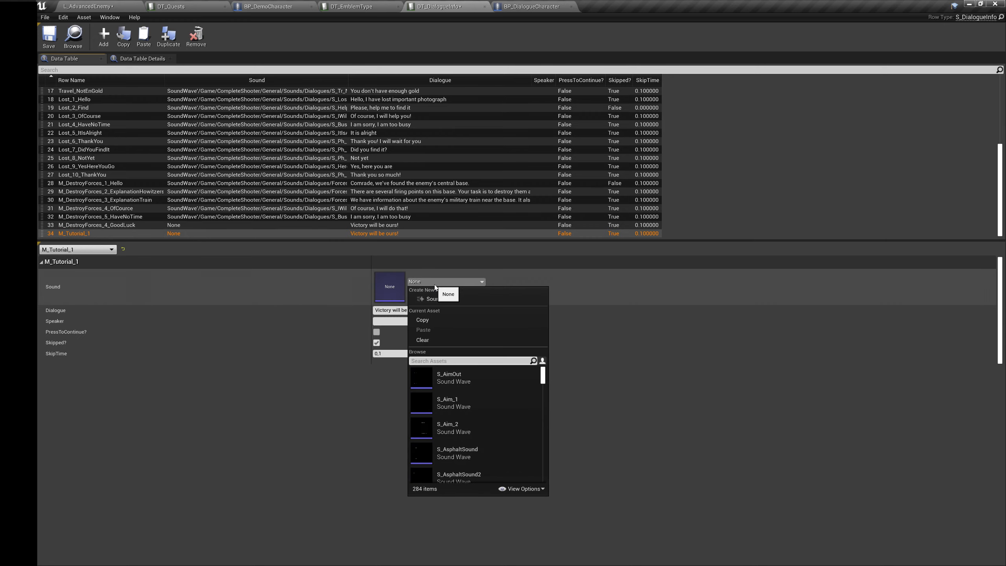
text(Hell)
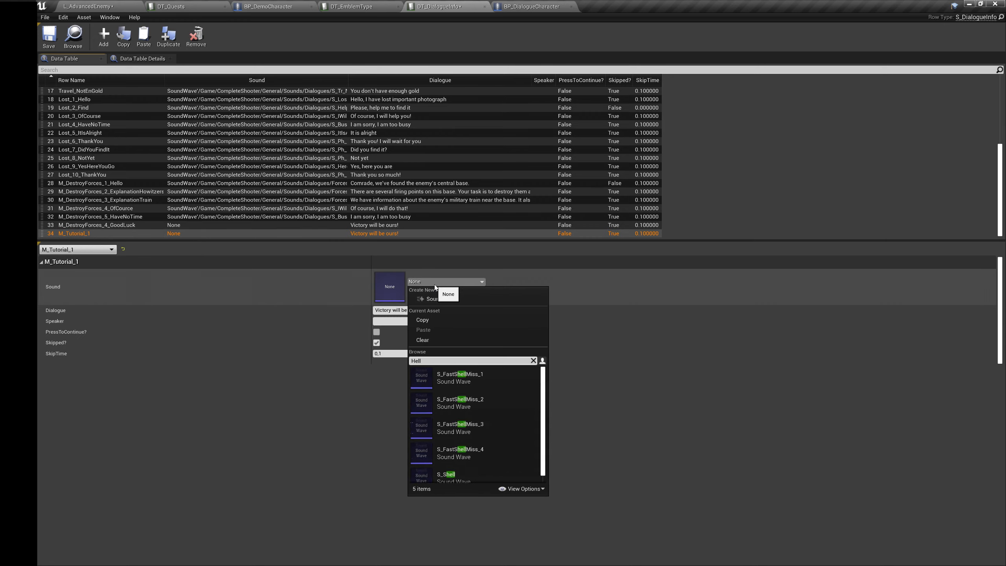
key(BackSpace)
key(BackSpace)
key(BackSpace)
key(BackSpace)
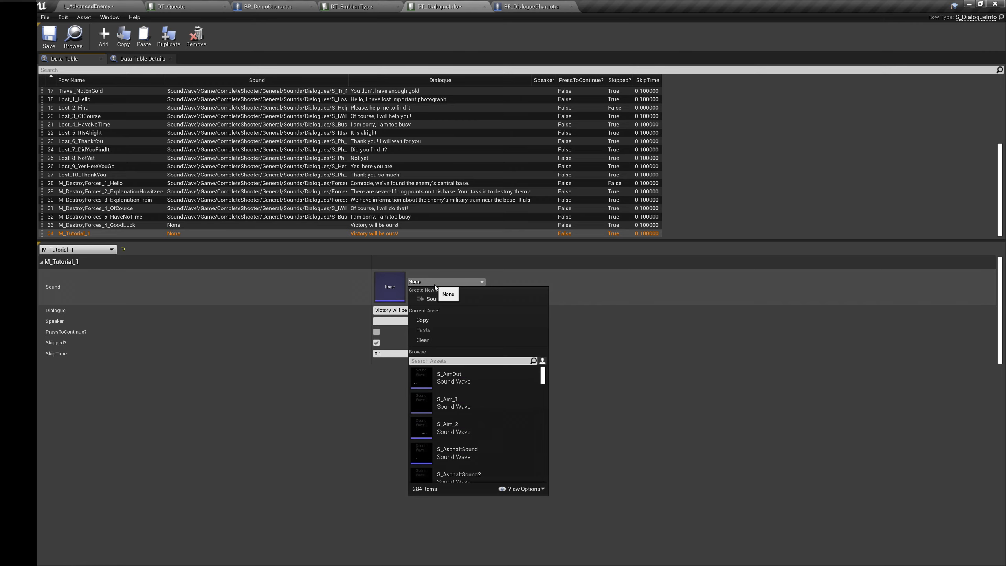
click(366, 364)
Step: Locate the M_DestroyForces_5_HaveNoTime row's sound in the content folders, open the Tutorial folder beside it and select S_TutDial_0
click(238, 216)
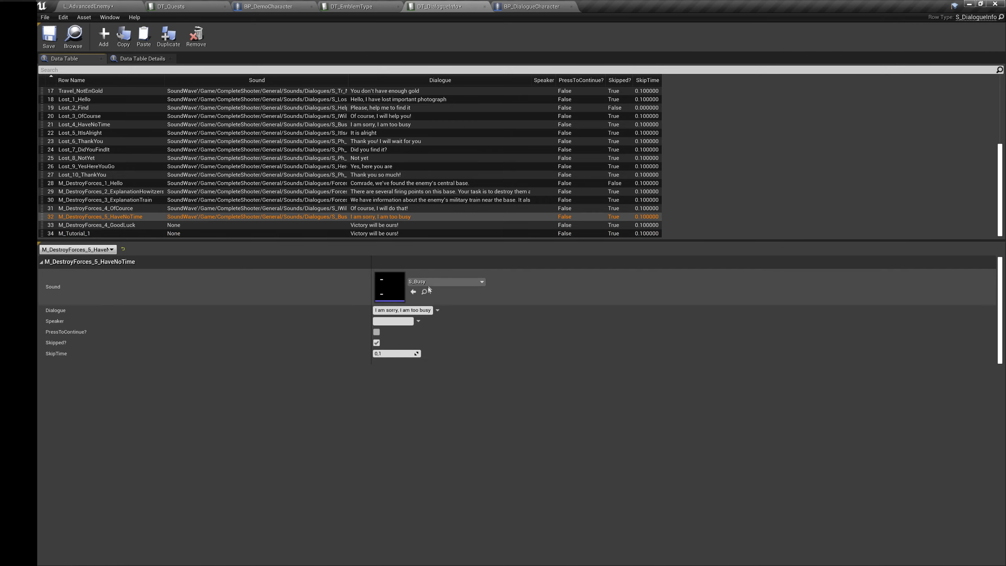
click(424, 292)
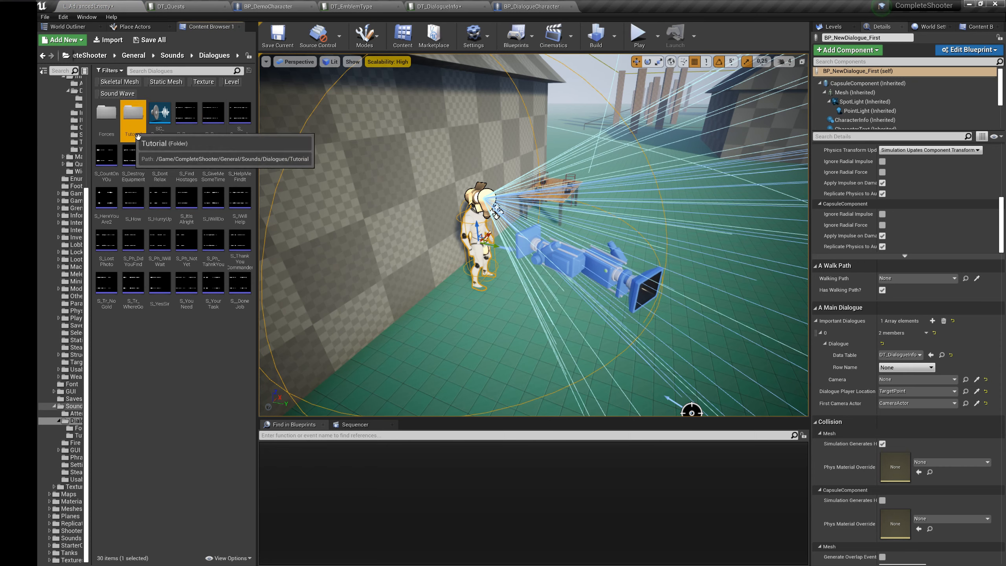
click(107, 113)
click(133, 113)
click(107, 119)
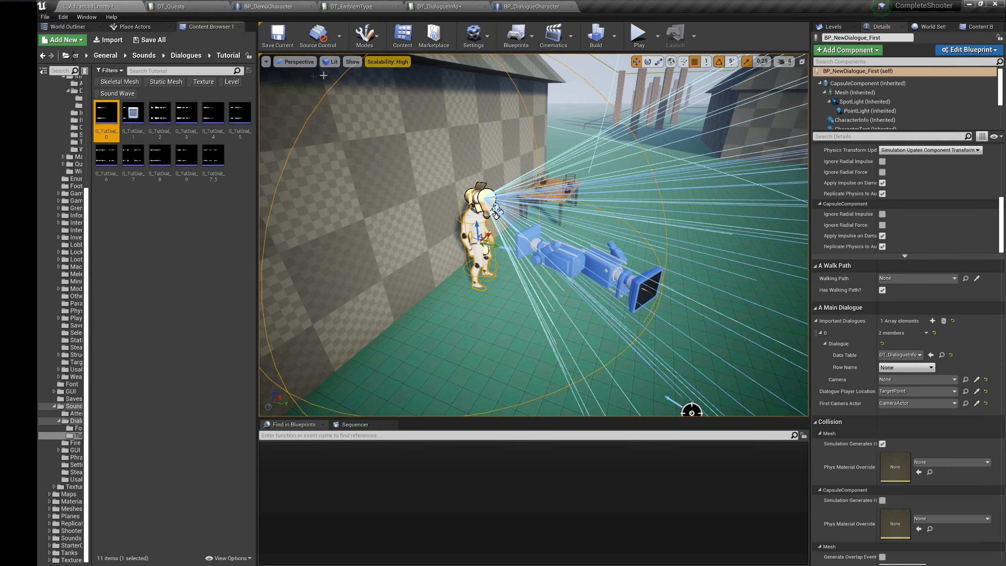
Step: Assign the selected S_TutDial_0 sound to the M_Tutorial_1 row and set its dialogue to "Hello!"
click(438, 8)
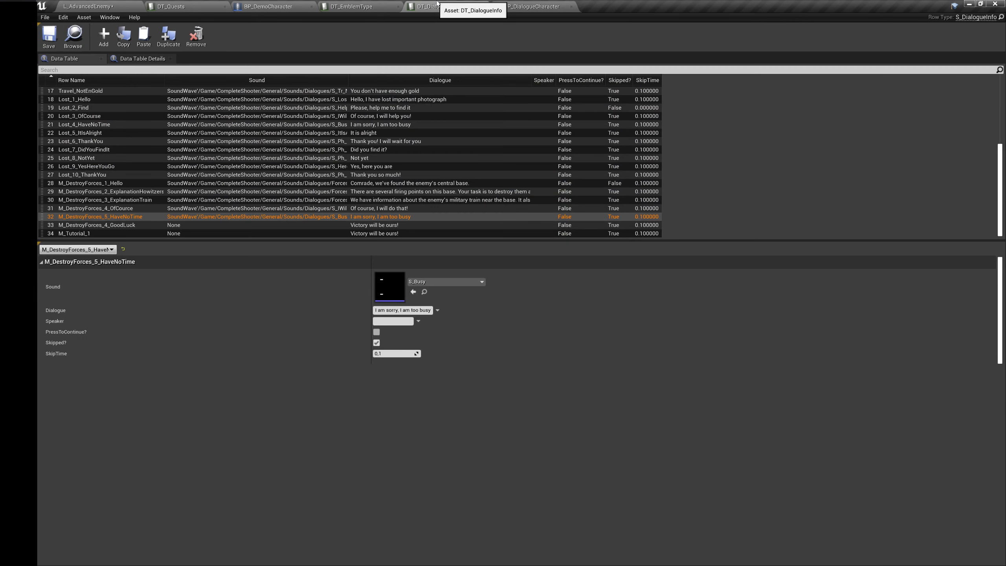
click(121, 233)
click(413, 291)
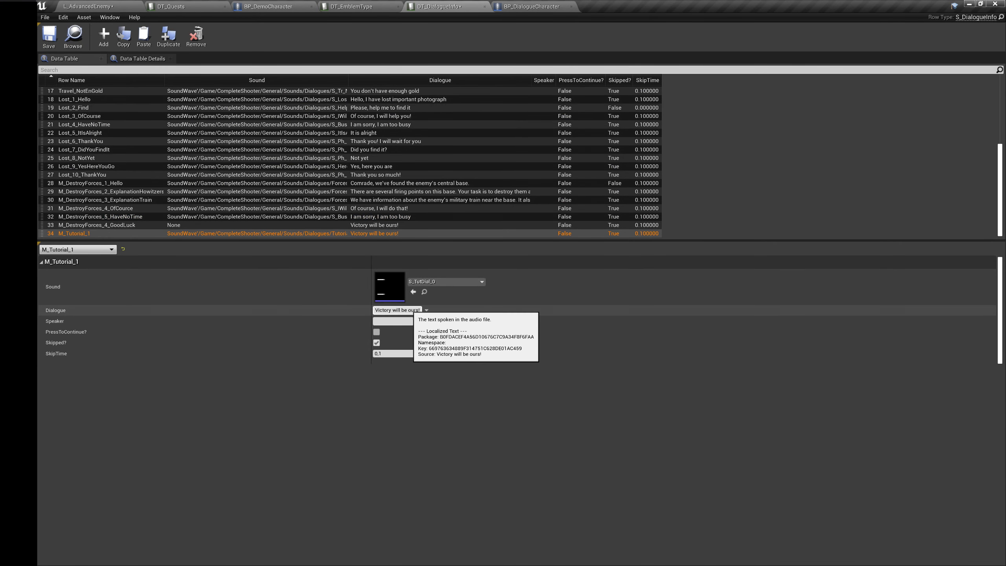
click(408, 309)
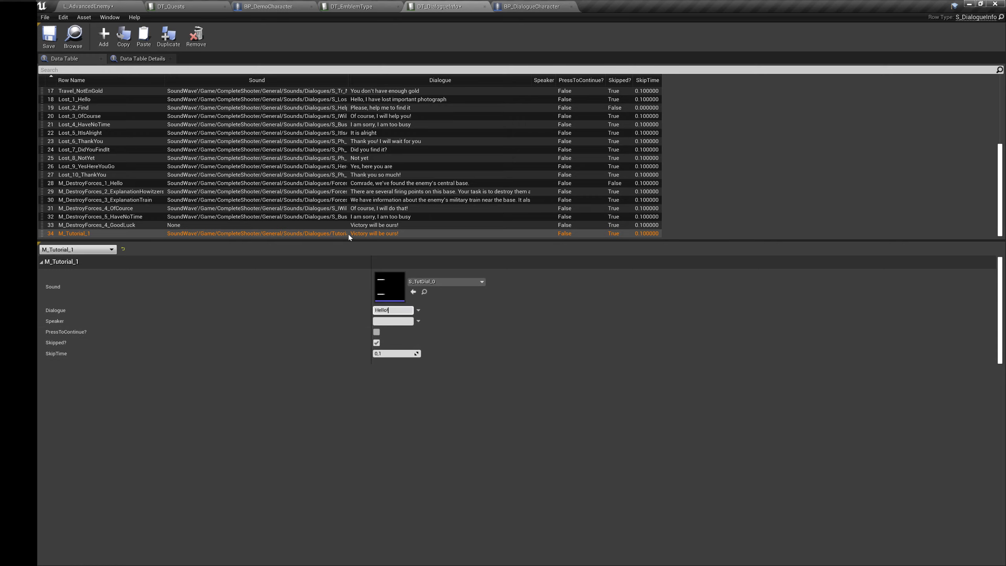
Step: Duplicate M_Tutorial_1 as M_Tutorial_2 with the sound S_TutDial_1 and the dialogue "Hello, how can I help you?"
click(169, 36)
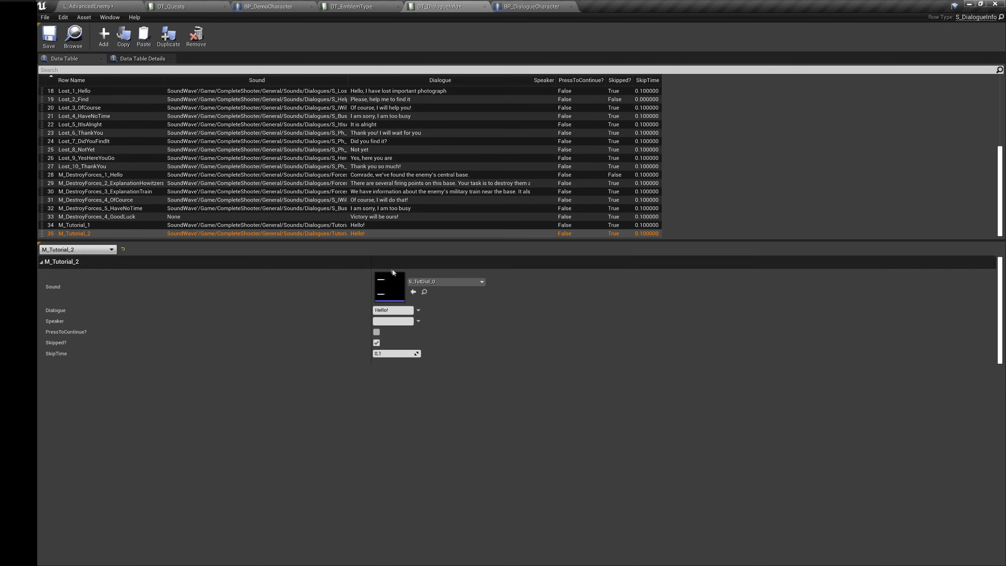
click(430, 282)
click(465, 470)
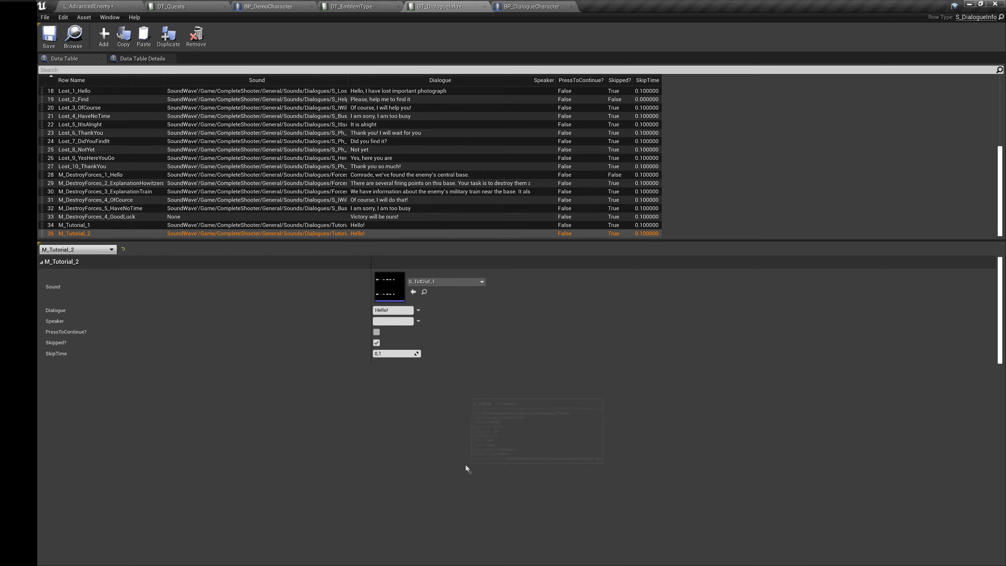
click(388, 310)
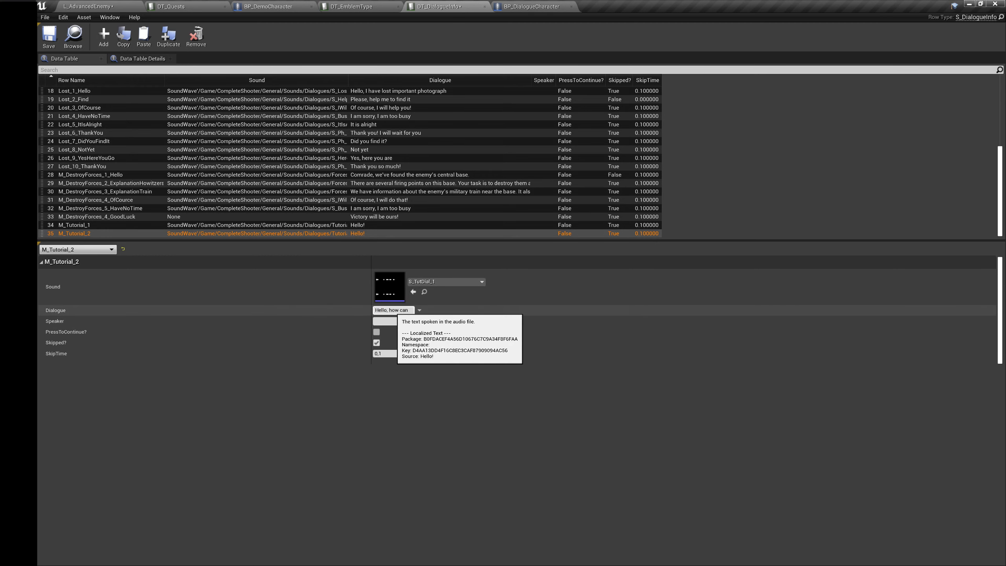
text(Hello, how can I help you?)
key(Return)
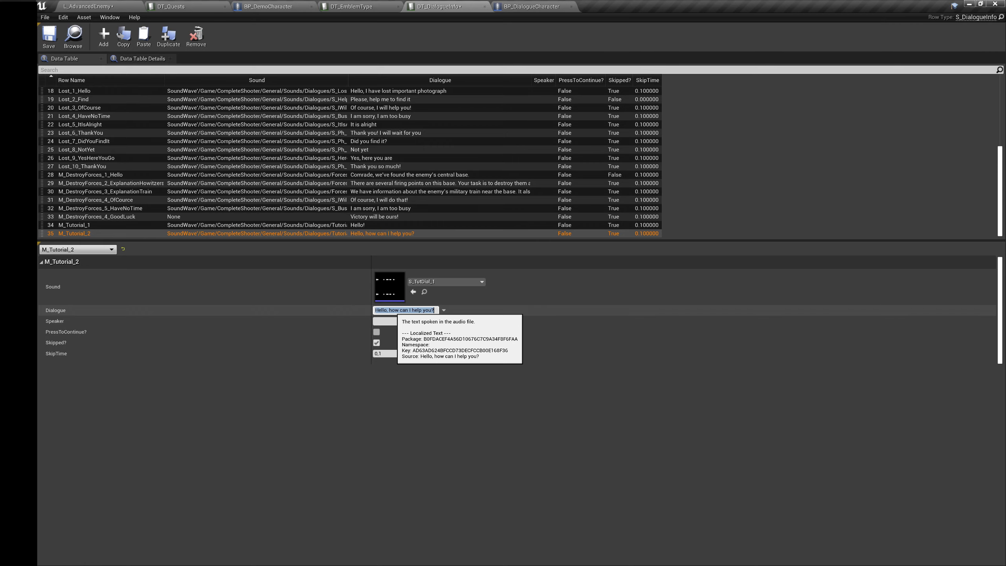
Step: Add rows M_Tutorial_3 with "Please, deal with our enemies" and M_Tutorial_4 with "Will you help us?", and save the data table
click(107, 7)
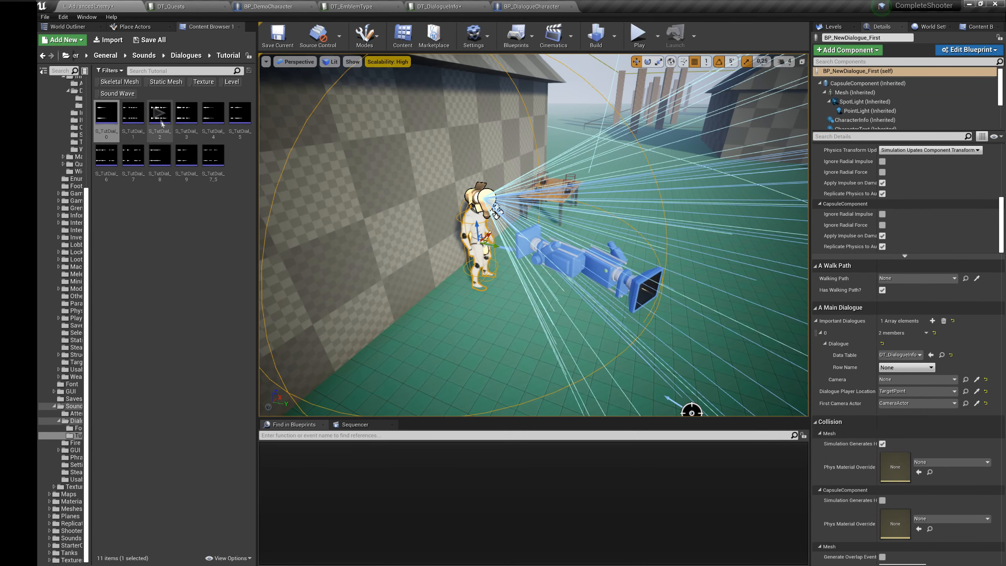
click(423, 5)
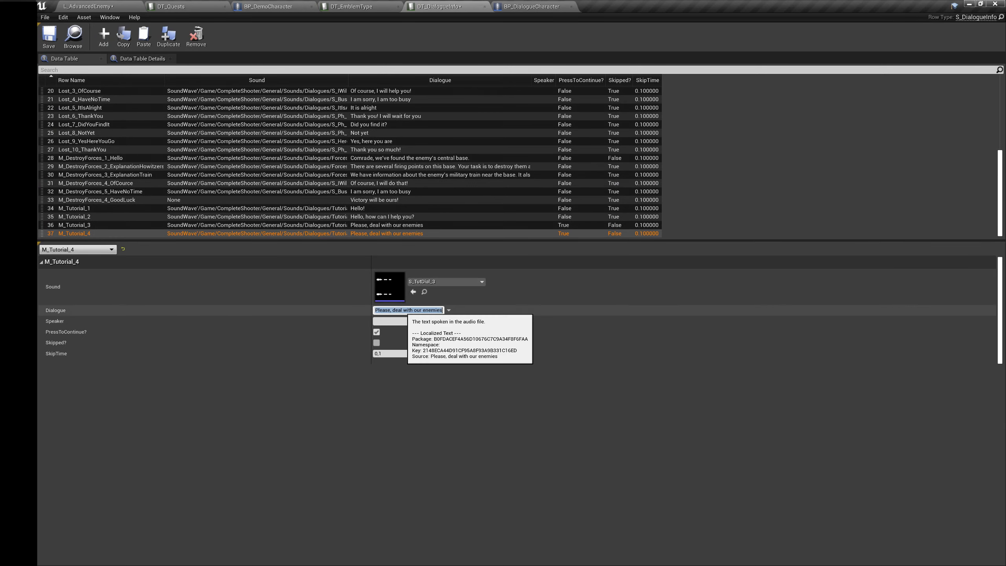
text(us?)
key(Return)
click(48, 36)
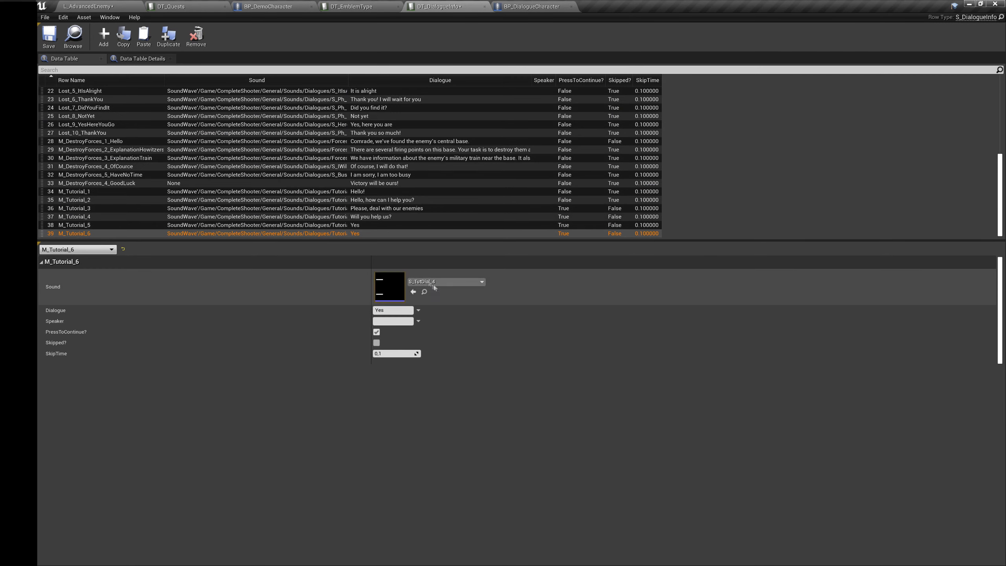
Step: Set M_Tutorial_6's dialogue to "Not now" and add M_Tutorial_7 with sound S_TutDial_6 and dialogue "Everything is fine now, anything else?"
text(Not now)
key(Return)
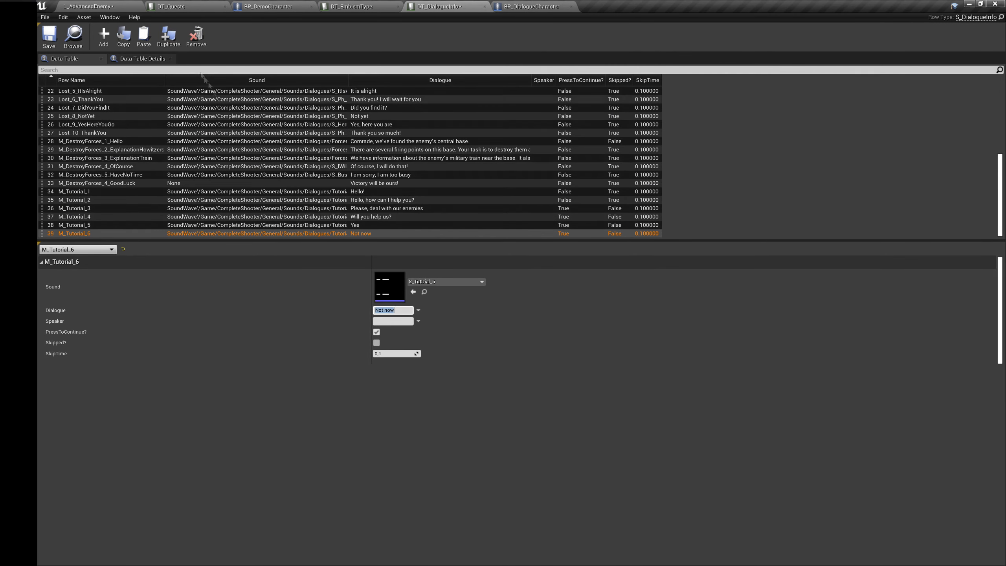
click(482, 282)
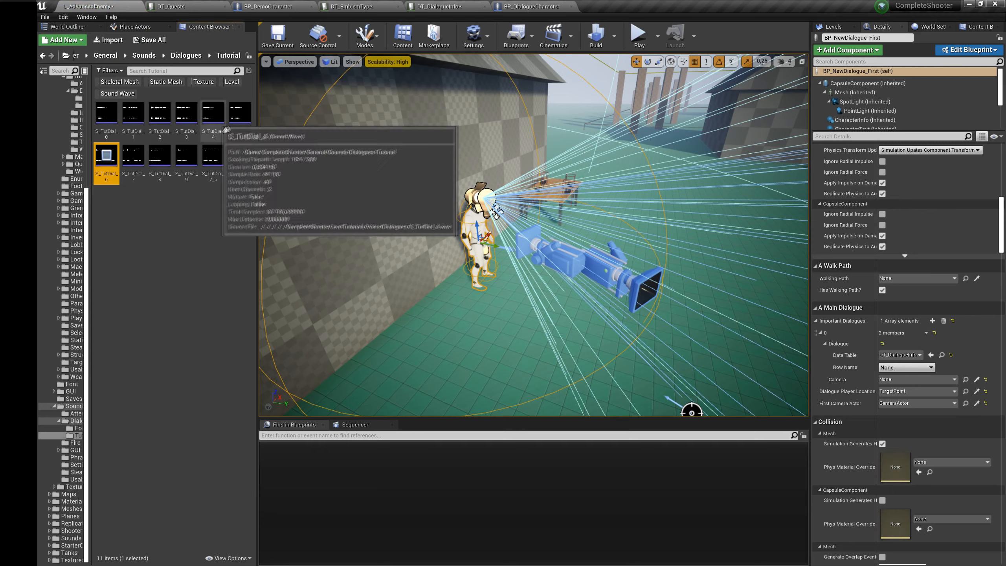
click(240, 114)
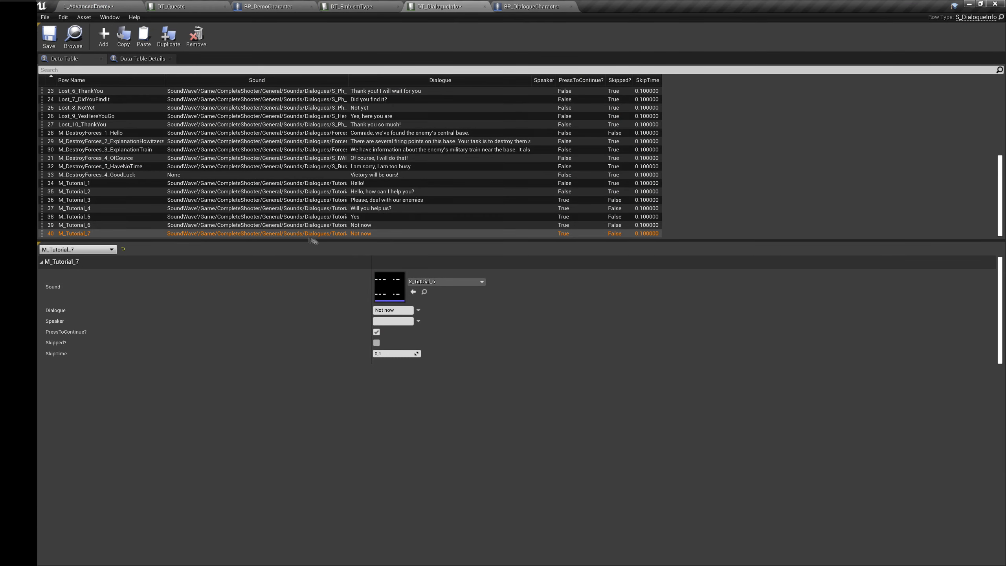
click(391, 311)
text(Everything is fine now, anything e)
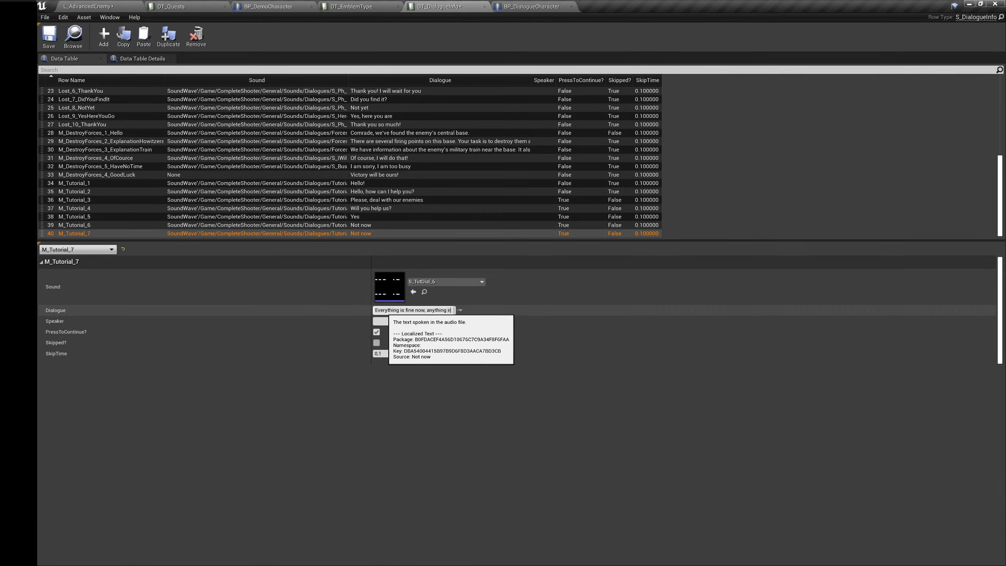
text(lse?)
key(Return)
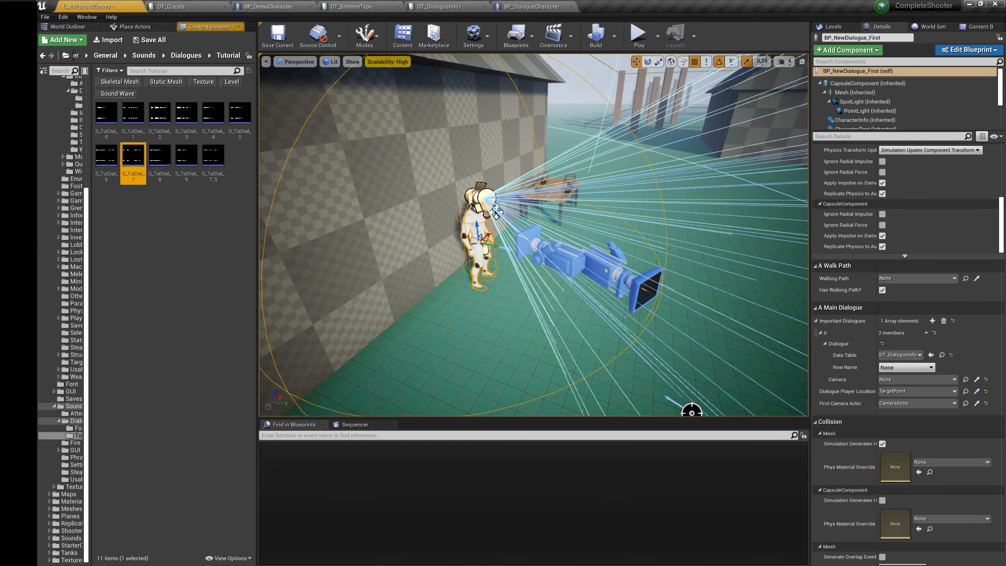
Step: Add rows M_Tutorial_8 to M_Tutorial_11, with "Yes, please, find my key", "Give it to my friend" and "Here you are" for rows 8 to 10
click(391, 310)
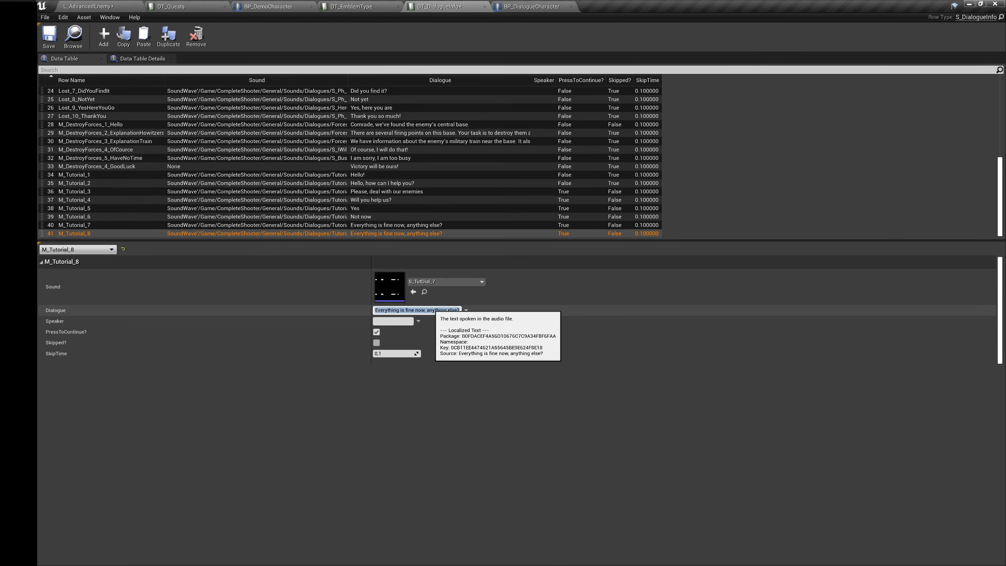
text(Yes, please,)
key(Return)
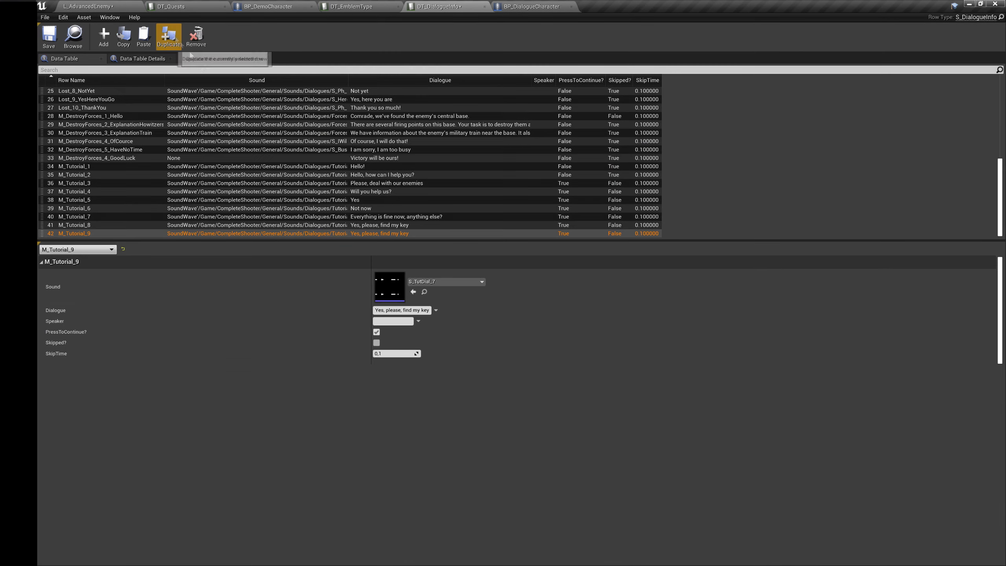
click(401, 310)
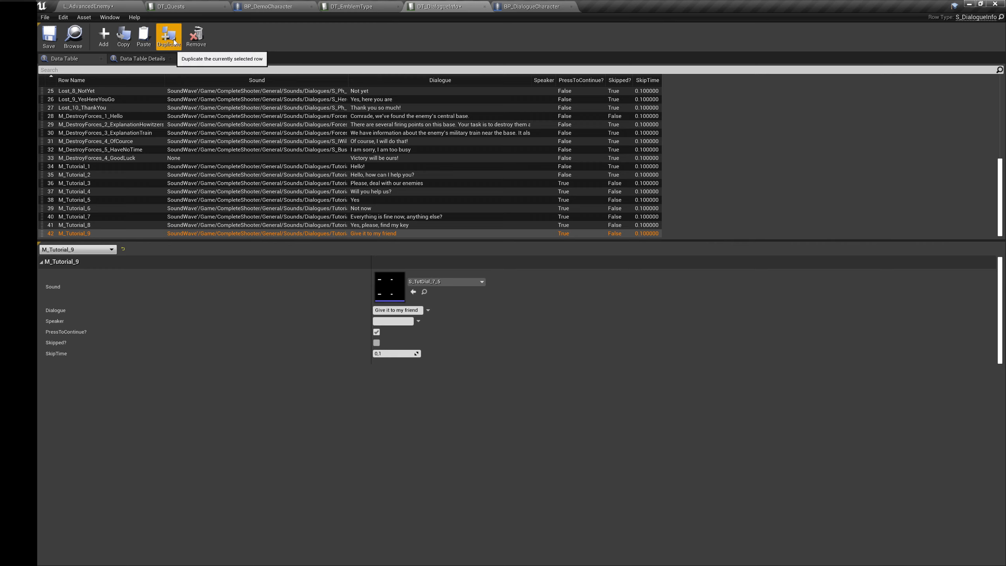
click(174, 41)
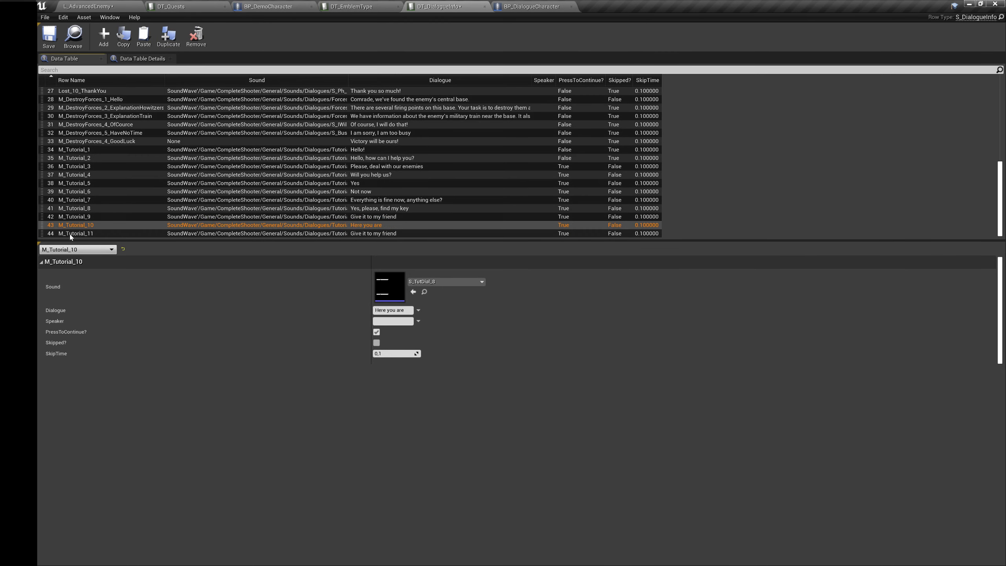
Step: Give the M_Tutorial_11 row the sound S_TutDial_9 and the dialogue "Thank you"
click(446, 282)
click(477, 422)
click(400, 311)
text(Thank you)
key(Return)
Step: Turn PressToContinue off and Skipped on for the rows M_Tutorial_4, 5, 6, 8, 9, 10 and 11
click(376, 225)
click(377, 332)
click(377, 343)
click(378, 234)
click(376, 333)
click(376, 343)
click(376, 217)
click(377, 332)
click(377, 343)
click(372, 208)
click(377, 333)
click(376, 191)
click(376, 332)
click(376, 343)
click(376, 183)
click(376, 332)
click(376, 343)
click(371, 175)
click(376, 332)
click(376, 343)
click(366, 233)
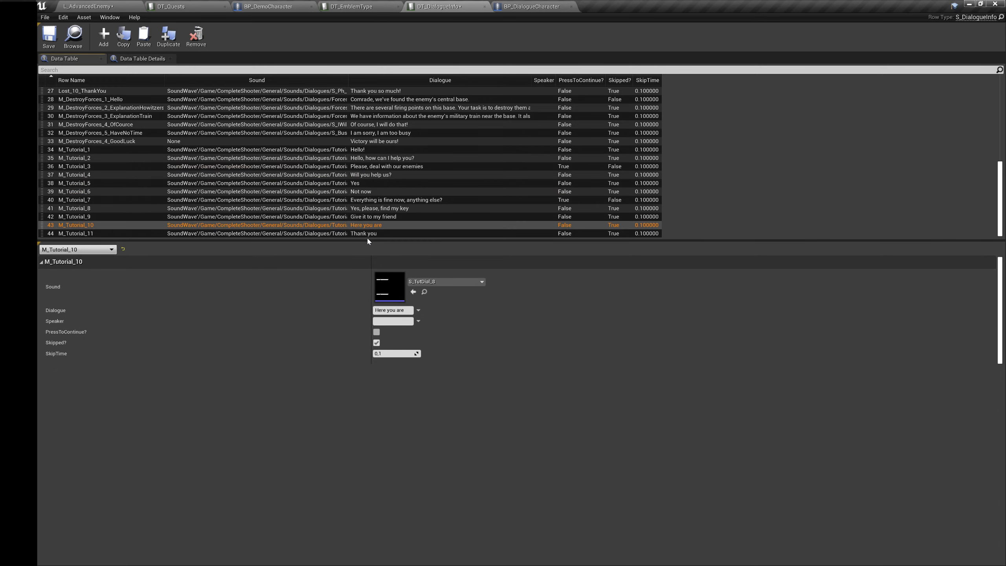
Step: For BP_NewDialogue_First in the level, set Important Dialogues element 0's row name to M_Tutorial_1 and its camera to CameraActor
click(90, 5)
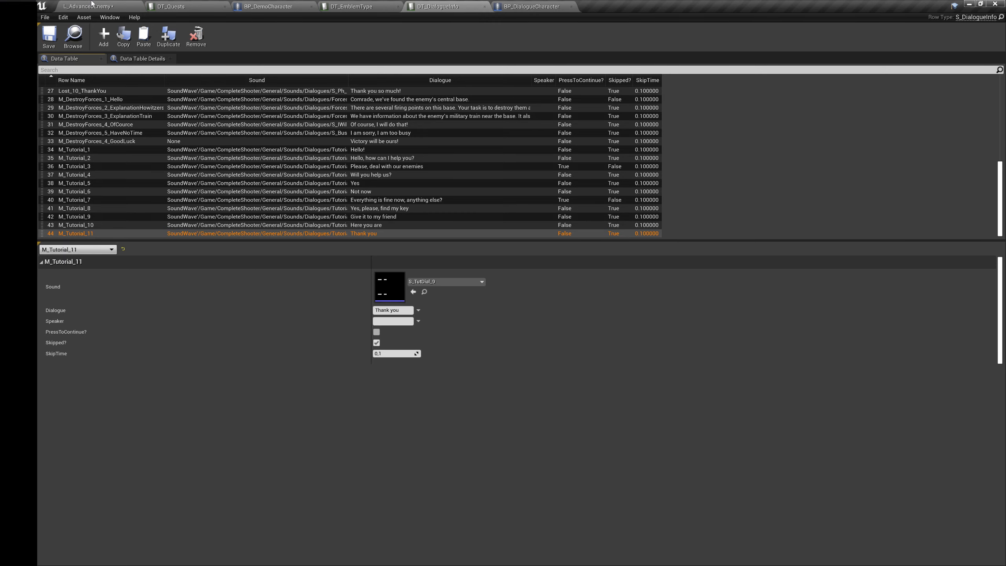
click(92, 4)
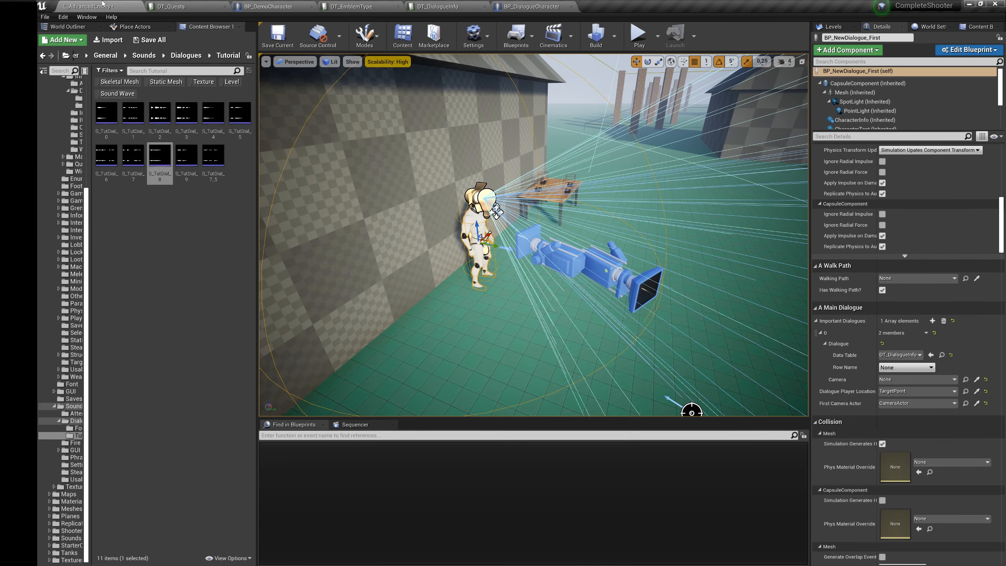
click(915, 368)
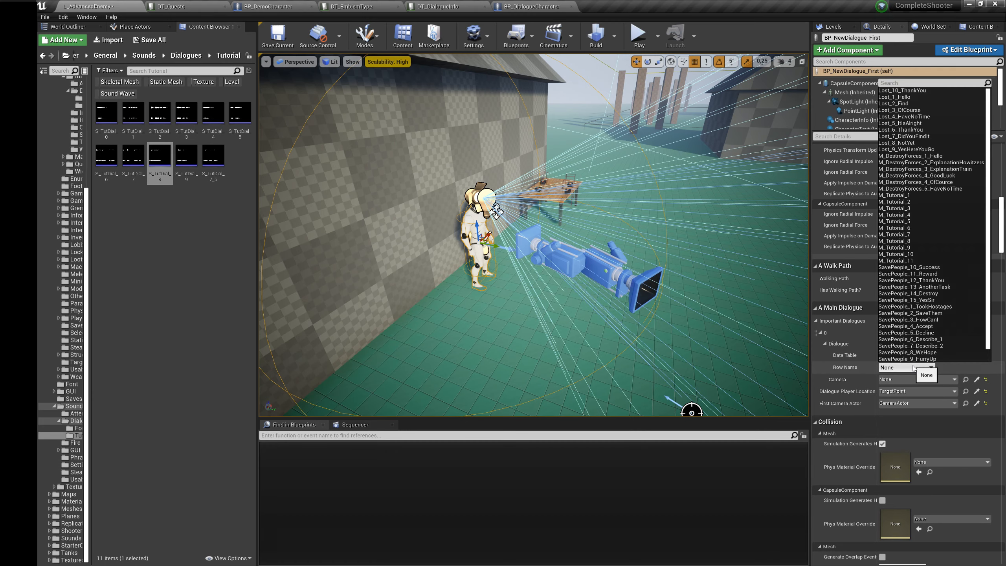
scroll(933, 254, down, 1)
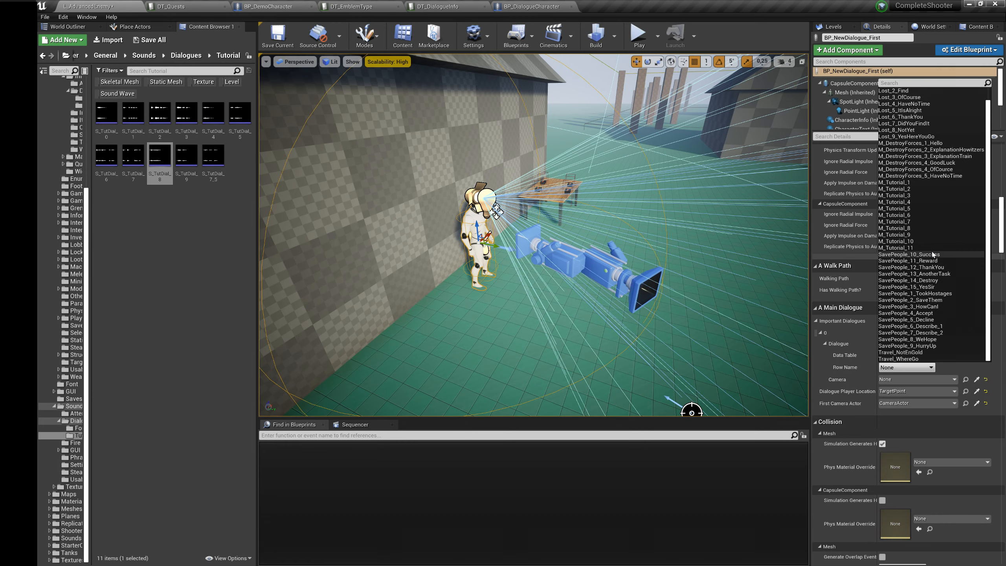
click(909, 183)
click(977, 380)
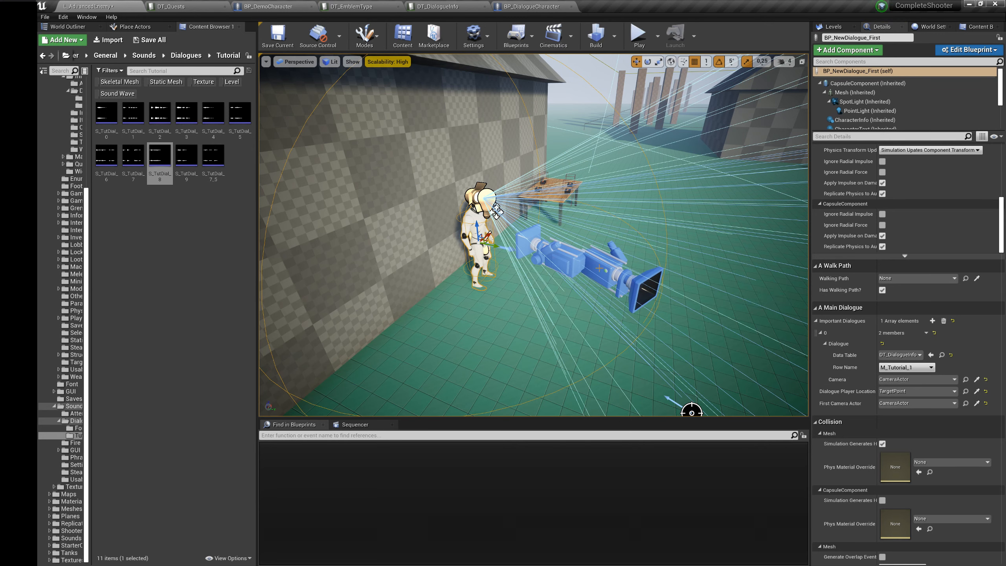
Step: Duplicate Important Dialogues element 0 and set the copy's row name to M_Tutorial_2 and its camera to CameraActor2
click(926, 333)
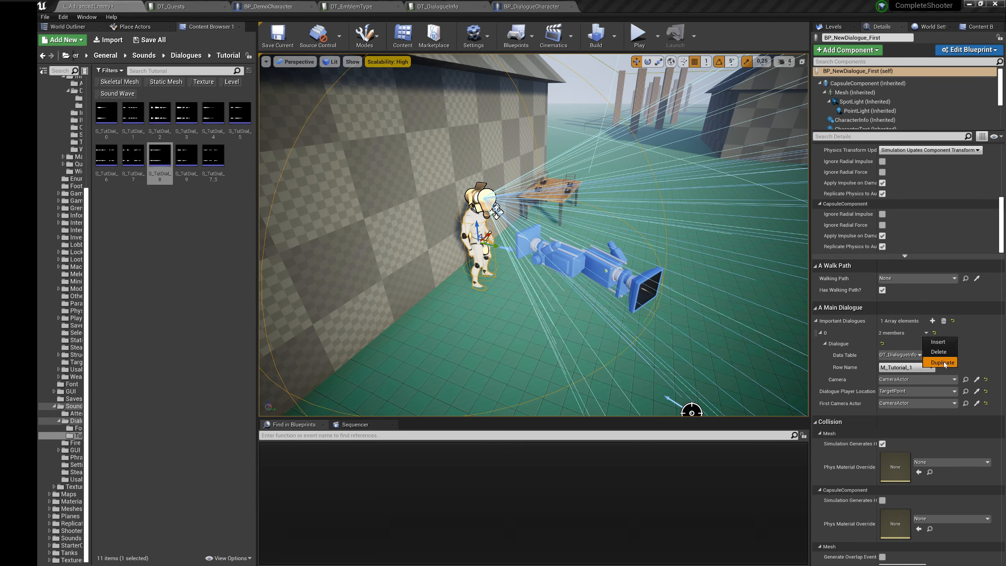
click(941, 361)
click(826, 355)
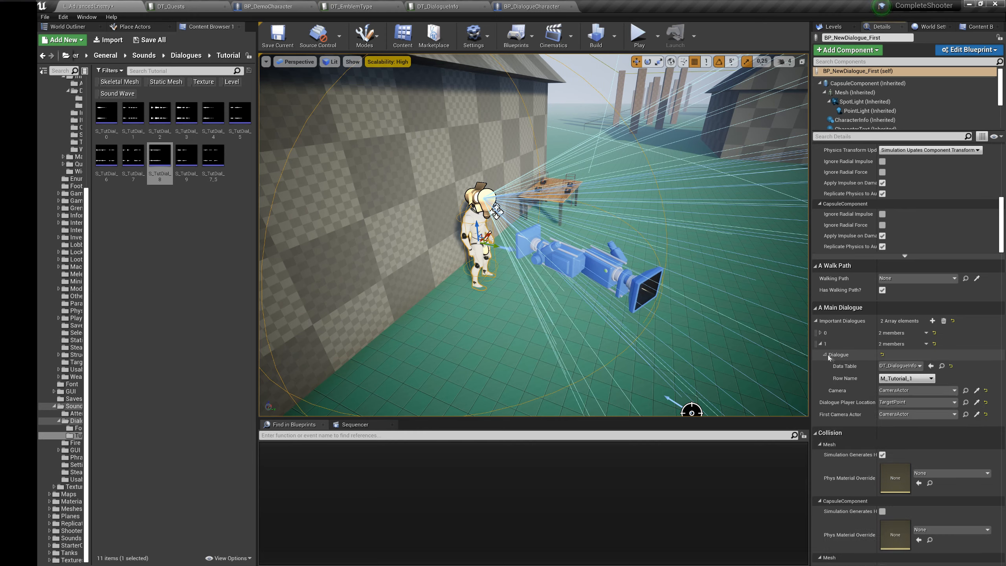
click(930, 378)
click(895, 213)
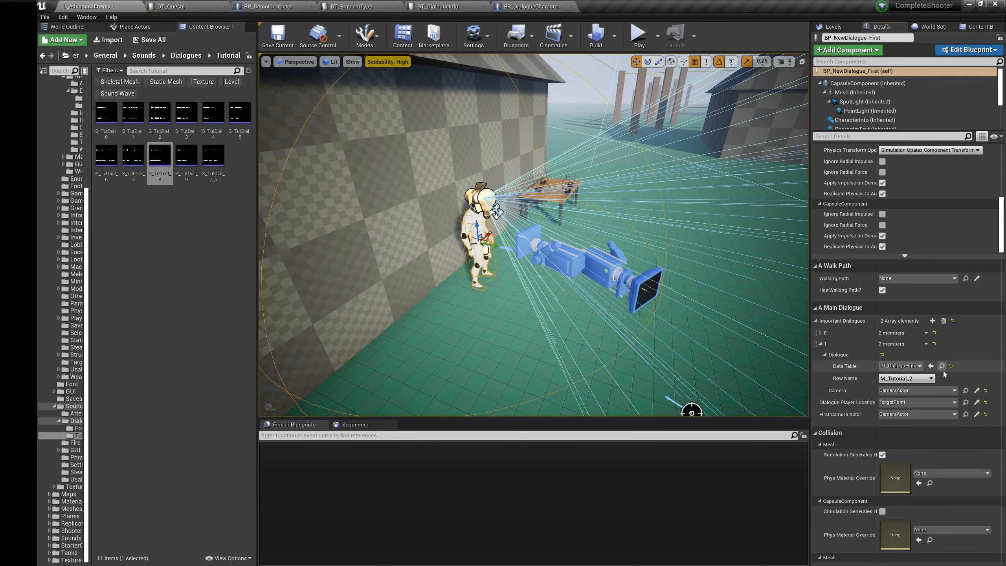
click(977, 390)
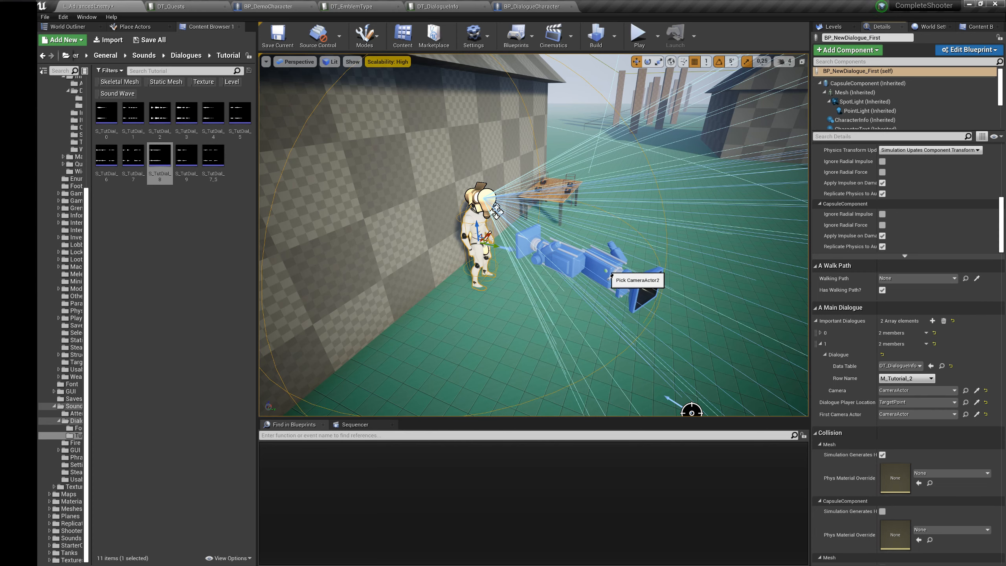
Step: Duplicate Important Dialogues element 1 and set the copy's row name to M_Tutorial_3 and its camera to CameraActor
click(927, 344)
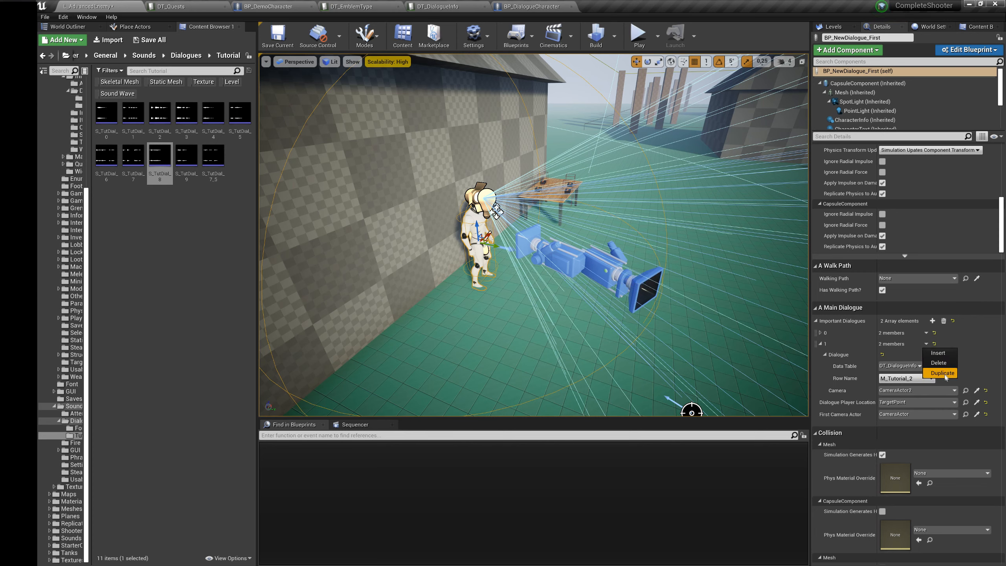
click(945, 374)
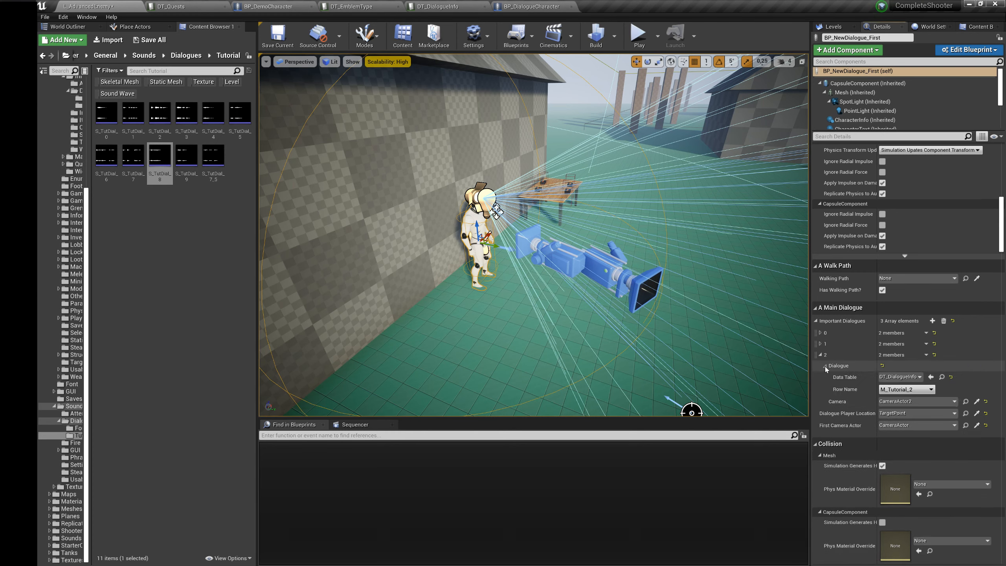
click(932, 389)
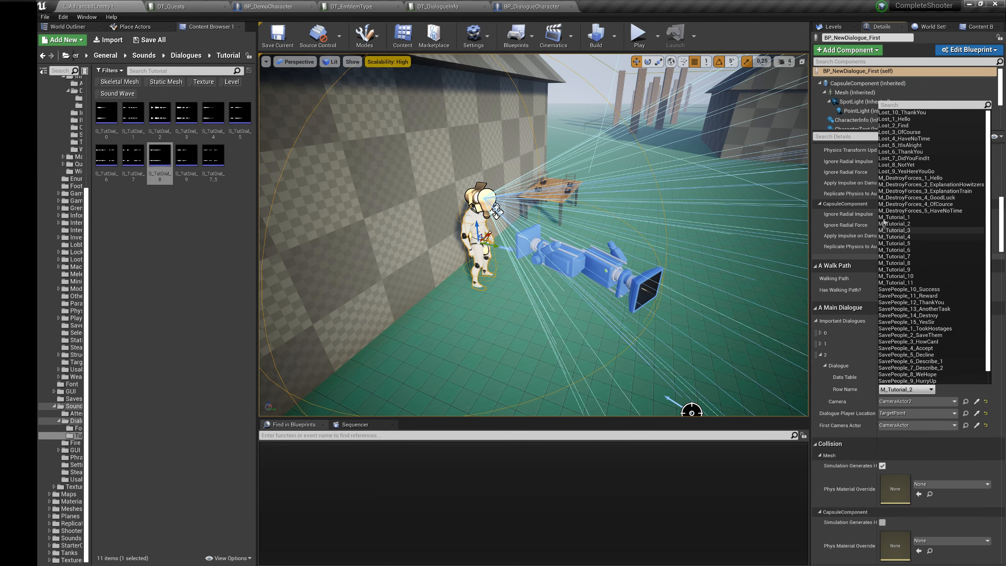
click(906, 232)
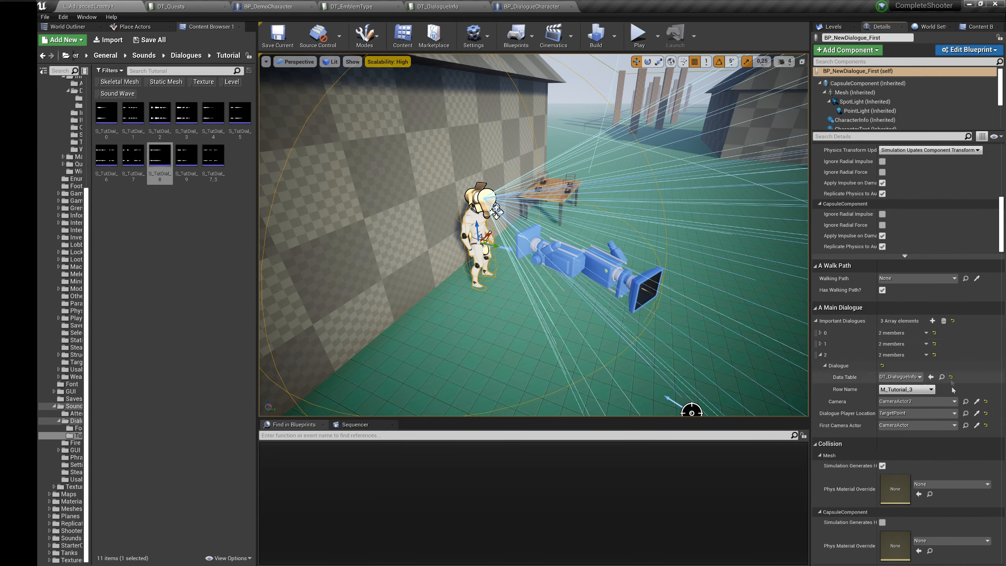
click(977, 401)
Step: Duplicate Important Dialogues element 2 and set the copy's row name to M_Tutorial_4 and its camera to CameraActor2
click(927, 355)
click(945, 384)
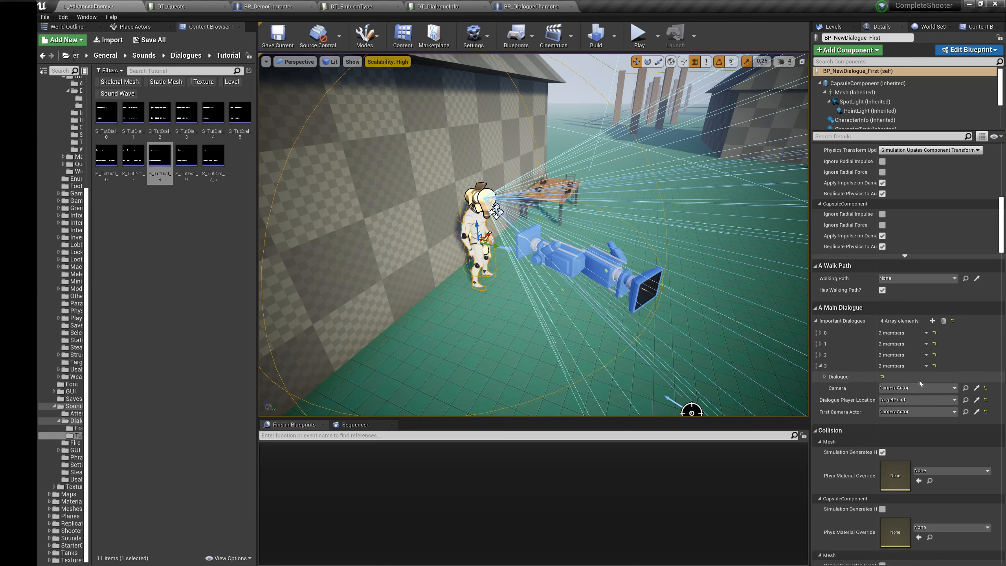
click(908, 400)
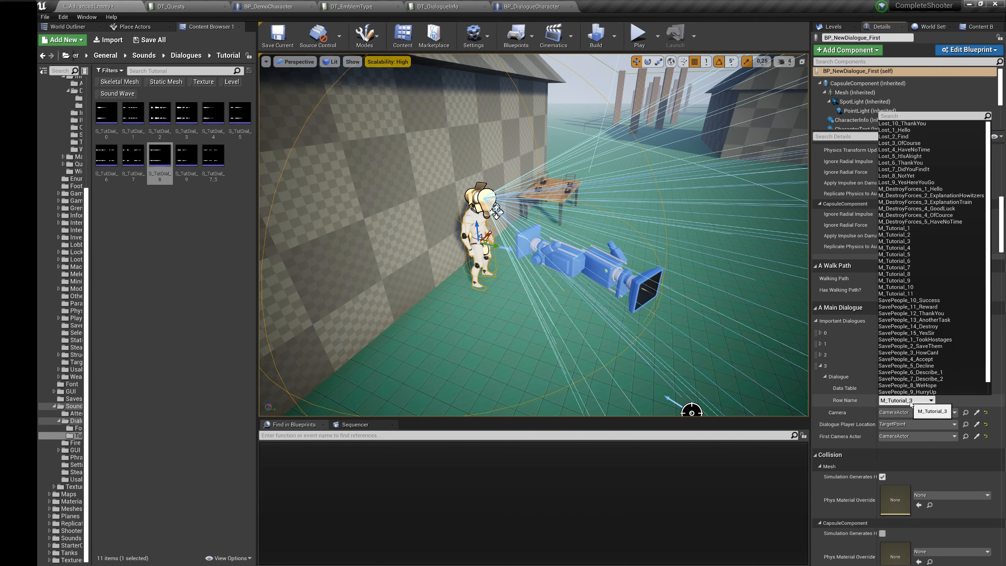
click(911, 254)
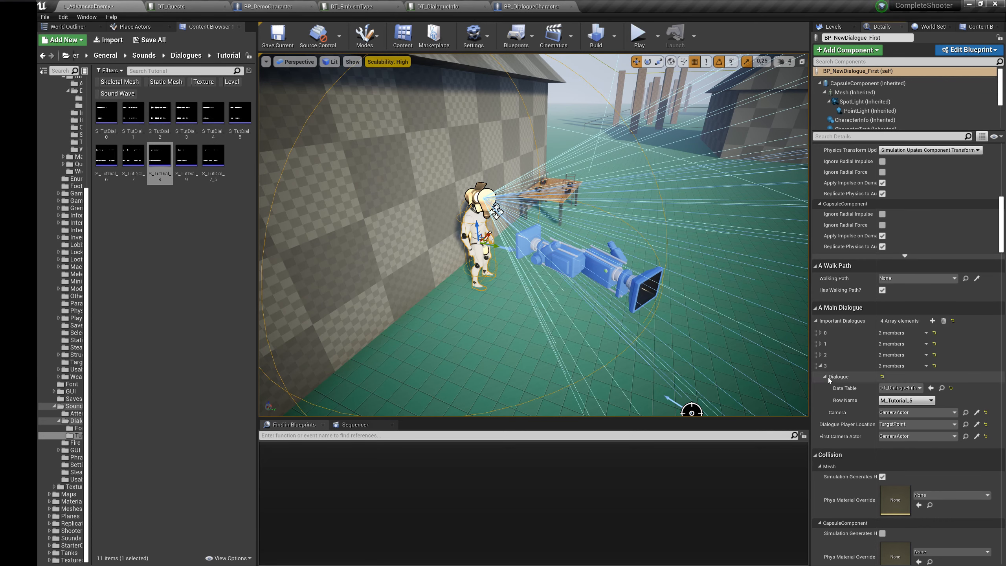
click(821, 356)
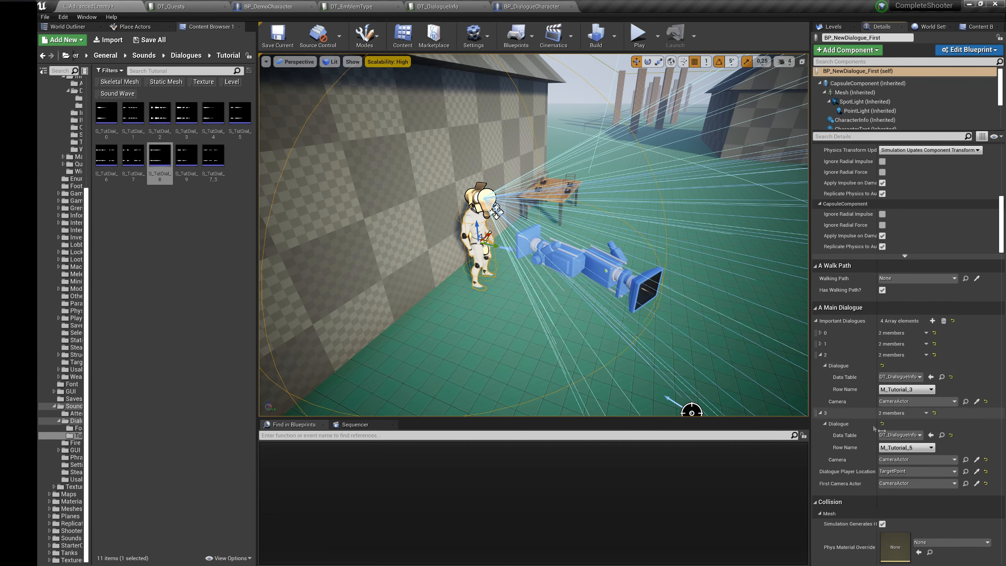
click(906, 447)
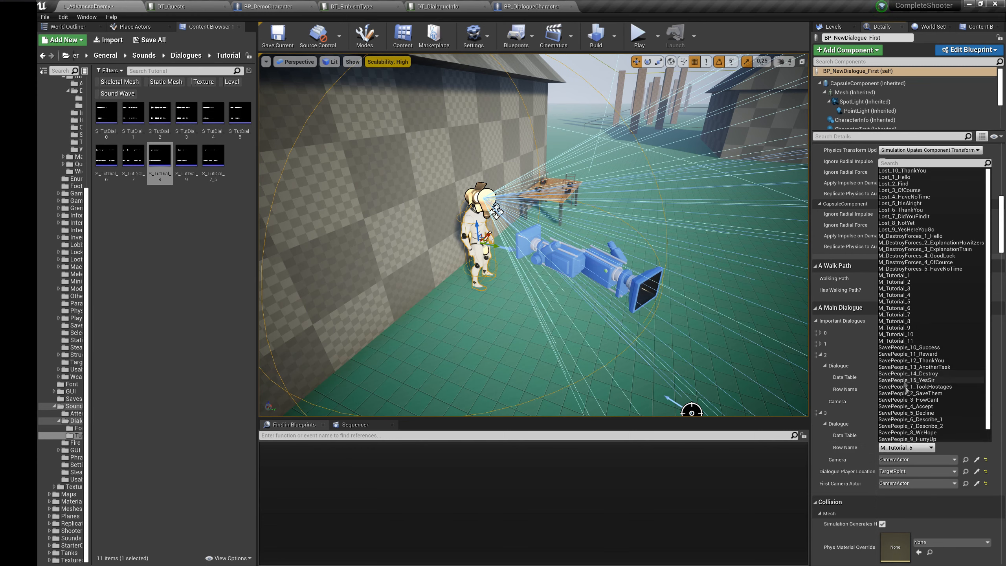
click(905, 295)
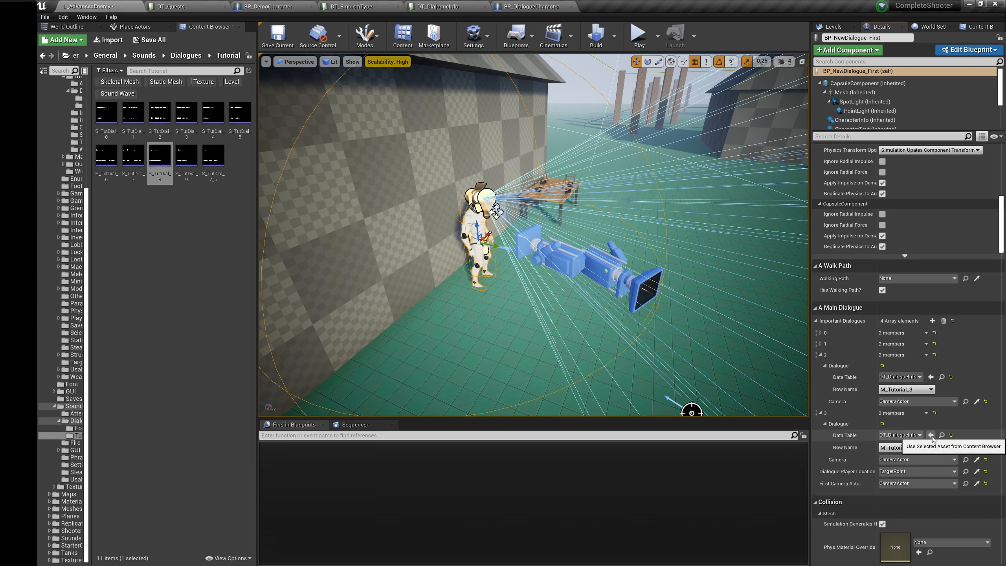
click(978, 461)
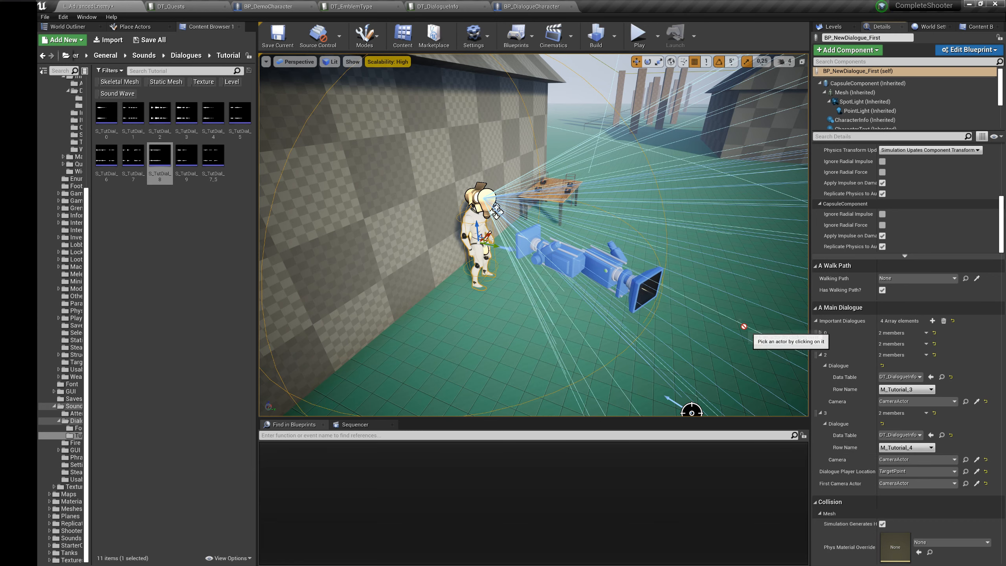
Step: Duplicate Important Dialogues element 3 and set the copy's row name to M_Tutorial_5 and its camera to CameraActor2
click(926, 413)
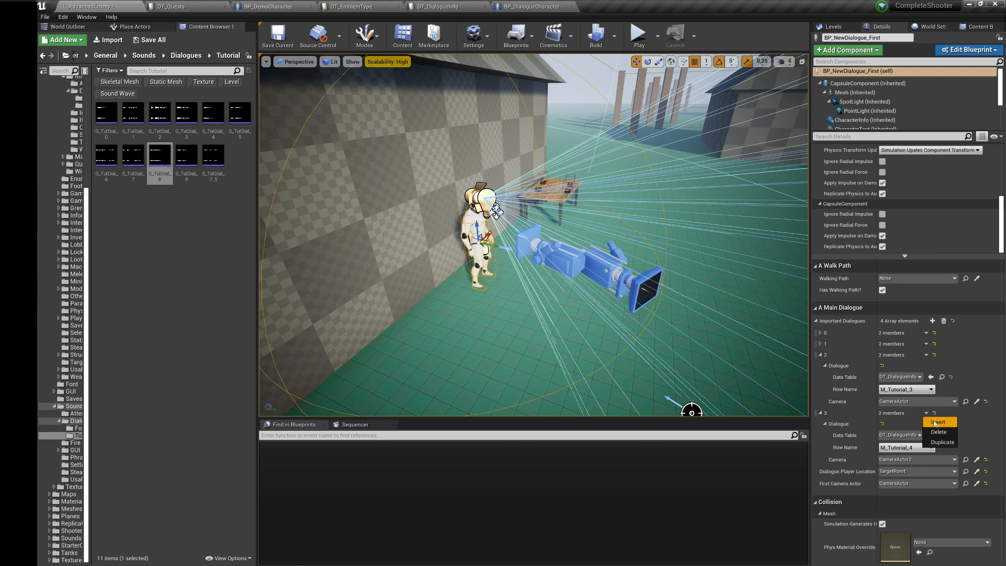
click(942, 443)
click(825, 388)
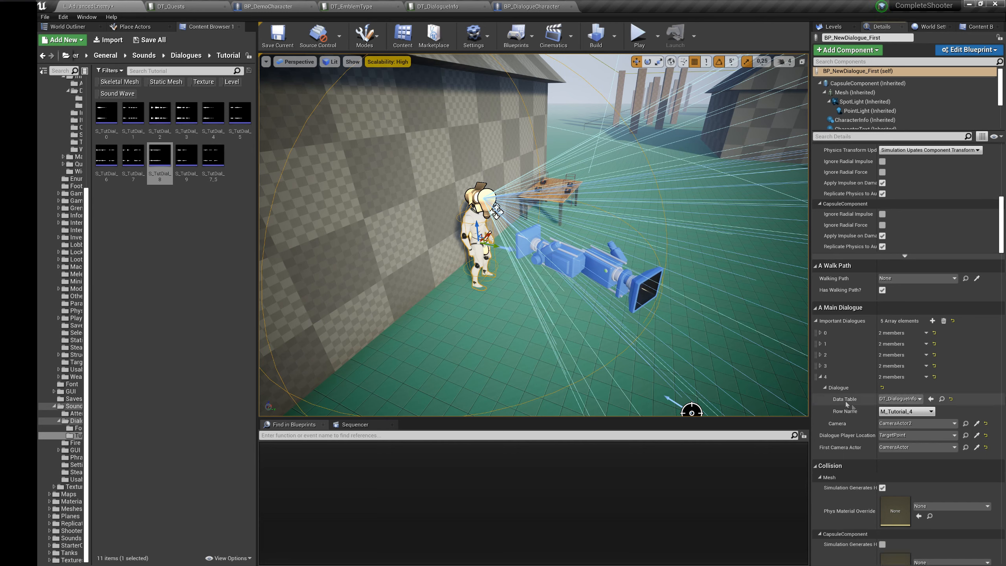
click(927, 413)
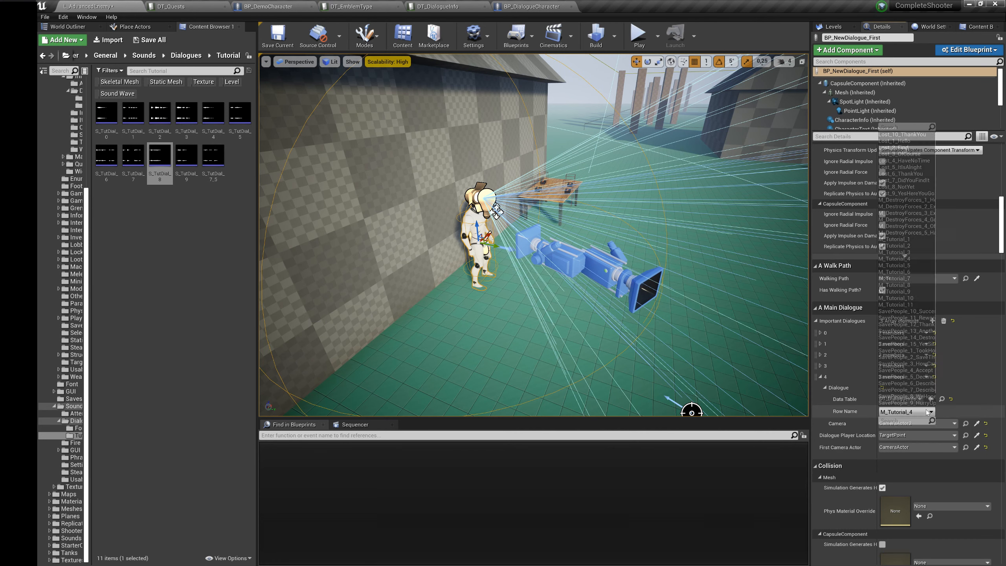
click(911, 271)
click(977, 424)
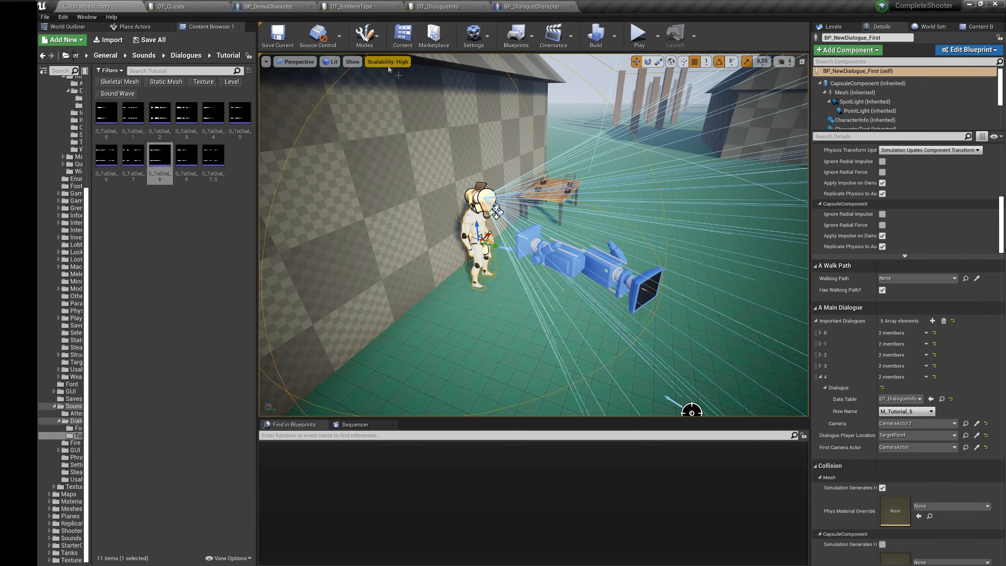
Step: Locate the M_Tutorial_5 row's sound from DT_DialogueInfo and listen to it and the neighbouring tutorial sounds to check who is speaking
click(438, 6)
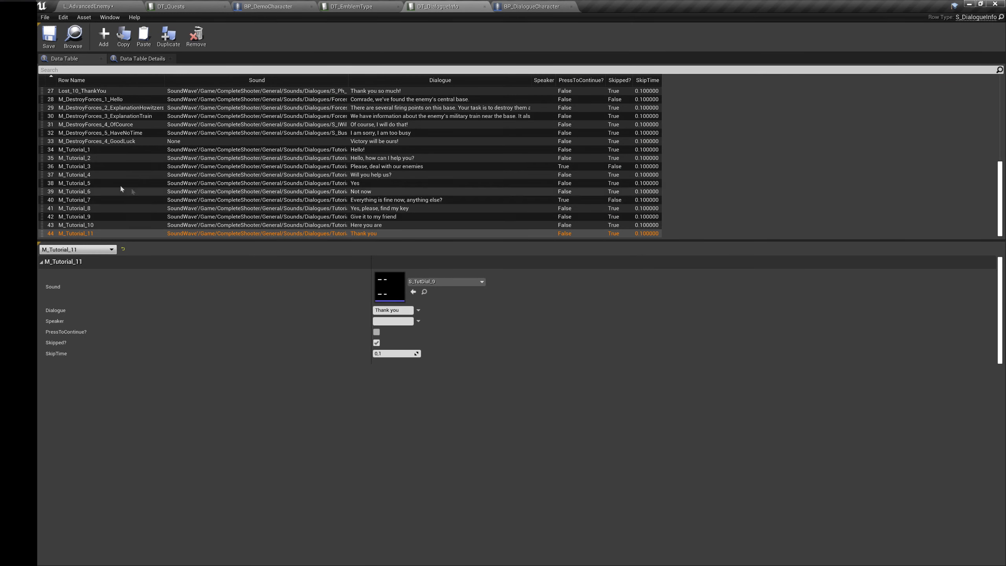
click(88, 183)
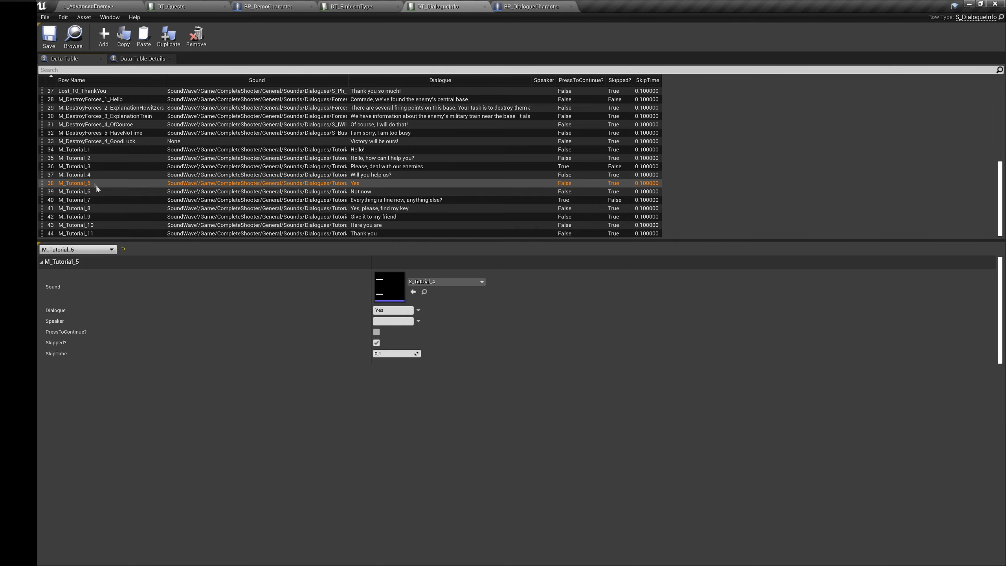
click(425, 292)
mouse_move(217, 113)
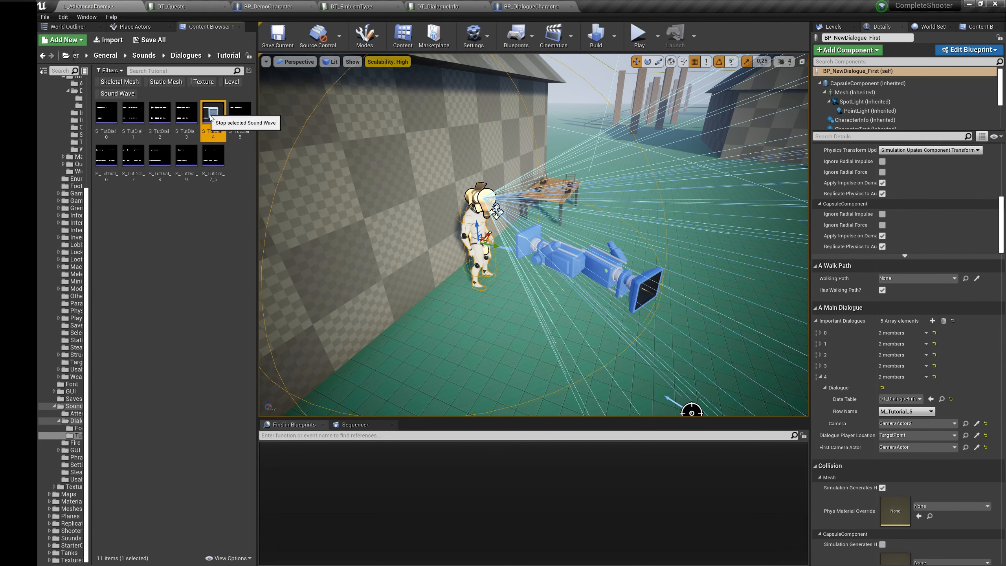
click(187, 113)
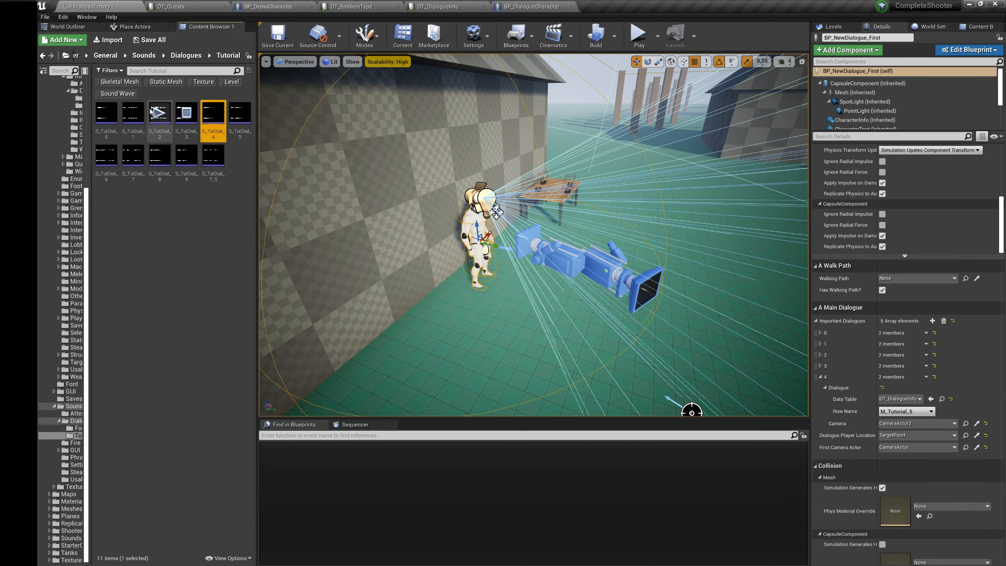
click(181, 115)
click(187, 132)
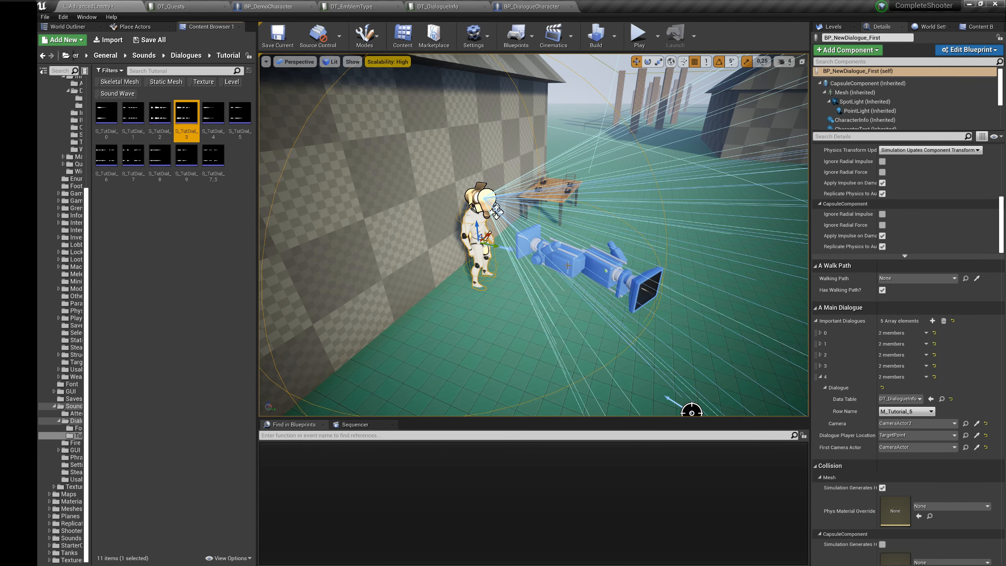
Step: Review the row names and cameras of Important Dialogues elements 1 to 3 and set element 3's camera to CameraActor
click(821, 365)
click(821, 355)
click(825, 365)
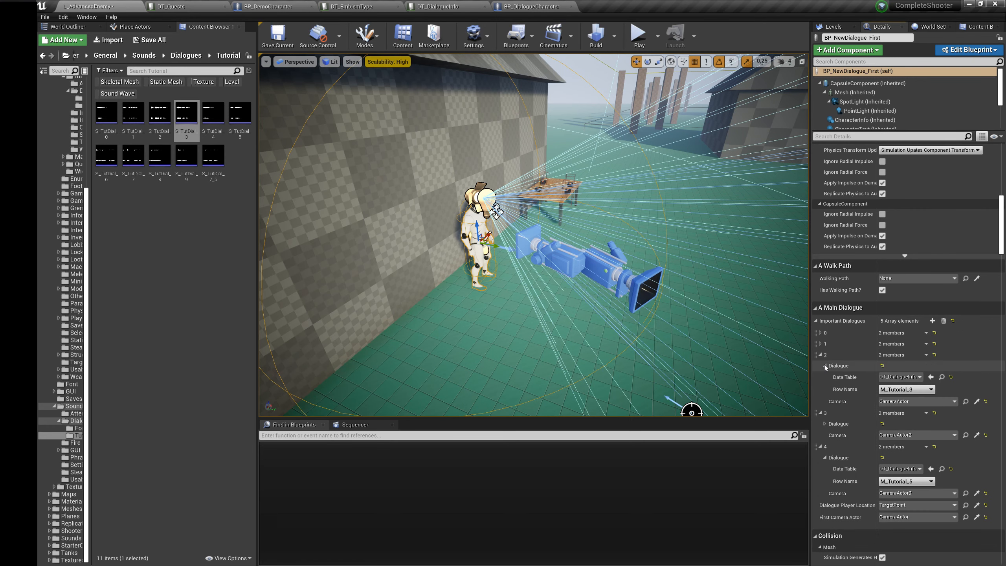
click(977, 402)
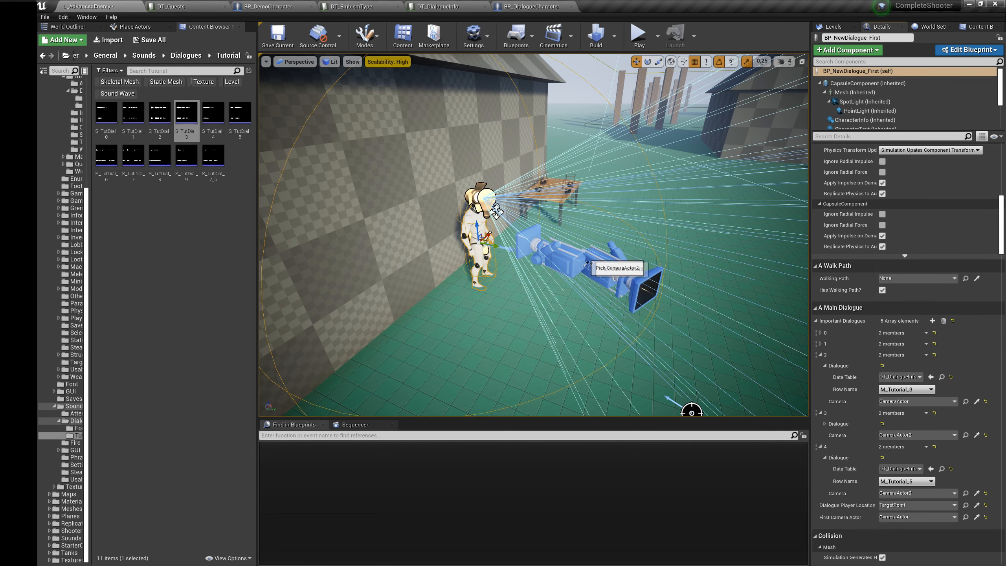
click(821, 343)
click(825, 356)
scroll(854, 412, down, 2)
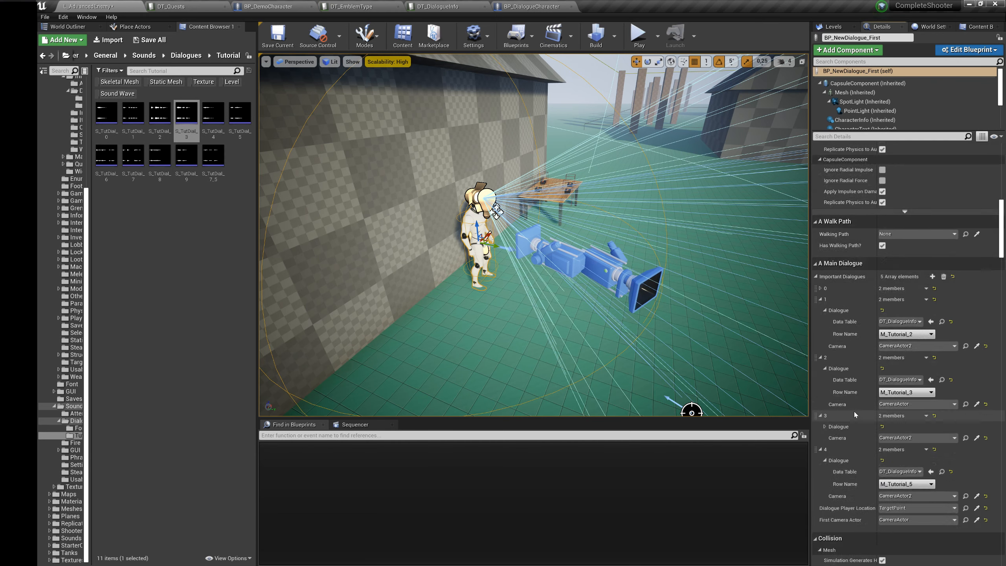
click(852, 412)
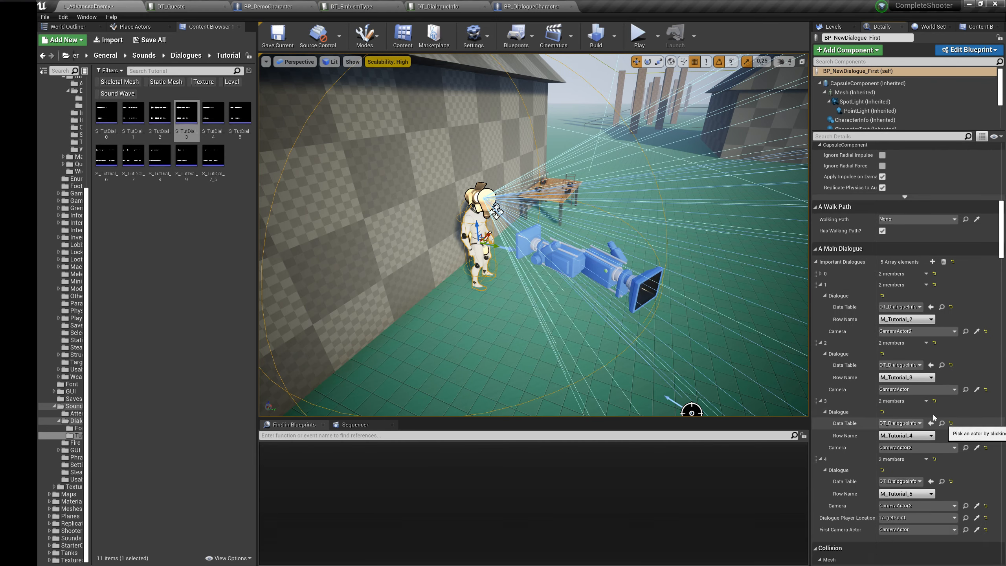
scroll(884, 428, down, 2)
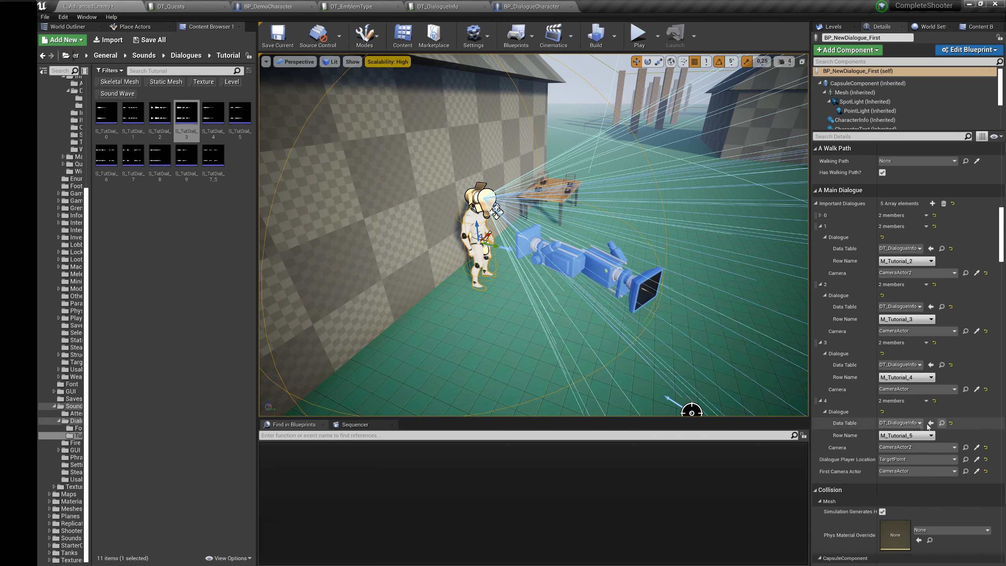
Step: Duplicate Important Dialogues element 4 and set the copy's row name to M_Tutorial_6, keeping CameraActor2 as its camera
click(926, 401)
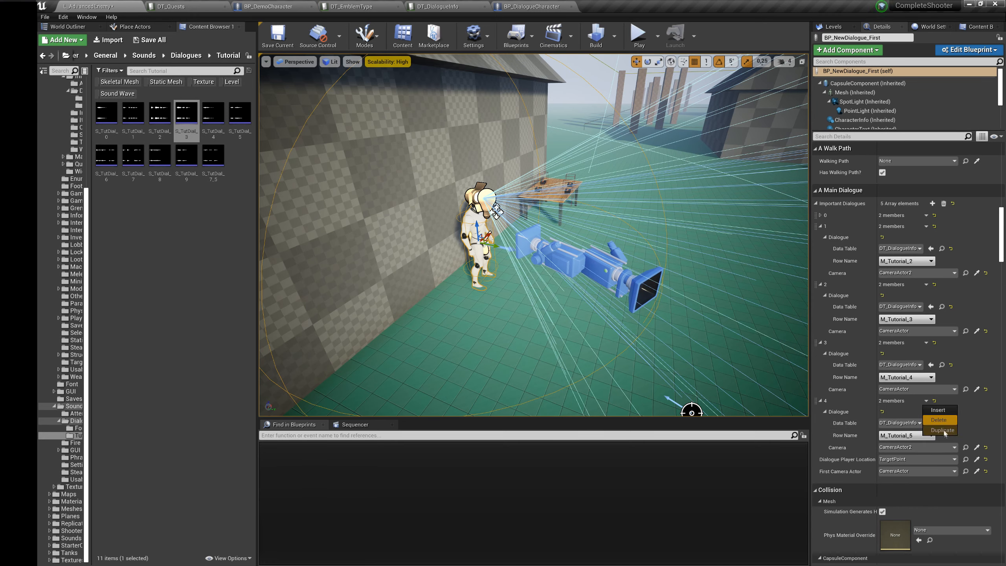
click(939, 434)
click(821, 281)
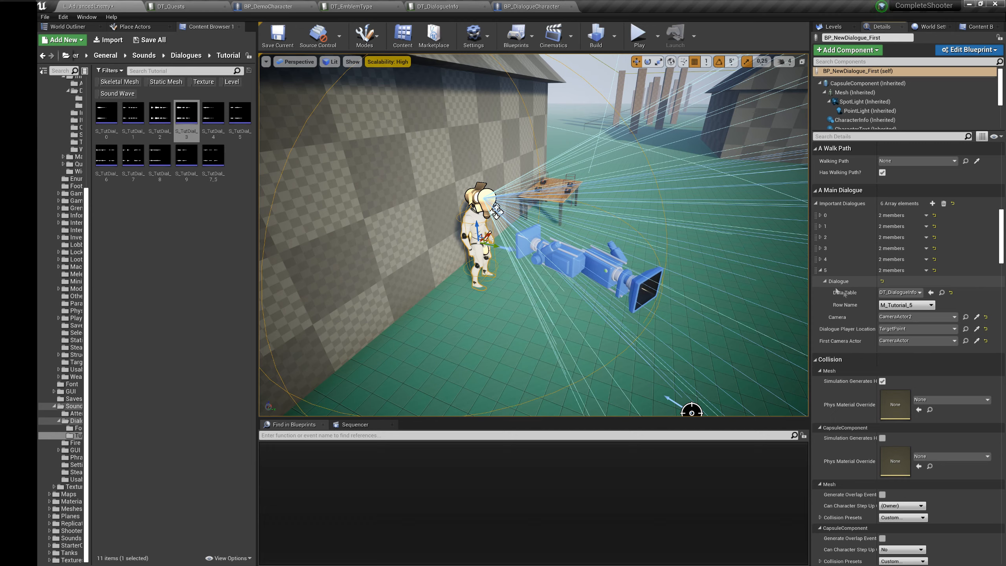
click(907, 305)
click(898, 165)
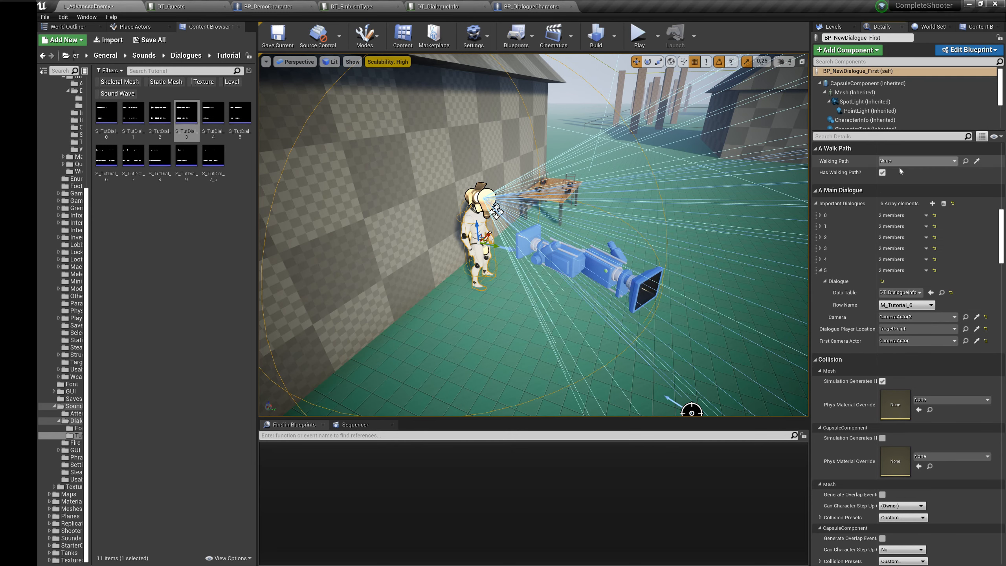
click(977, 317)
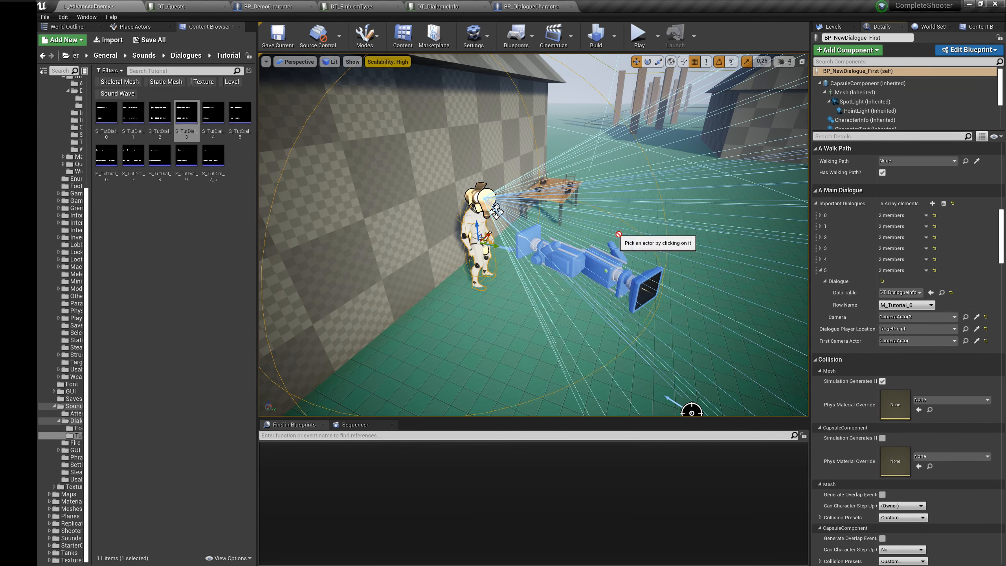
Step: Duplicate Important Dialogues element 5 and set the copy's row name to M_Tutorial_7
click(926, 270)
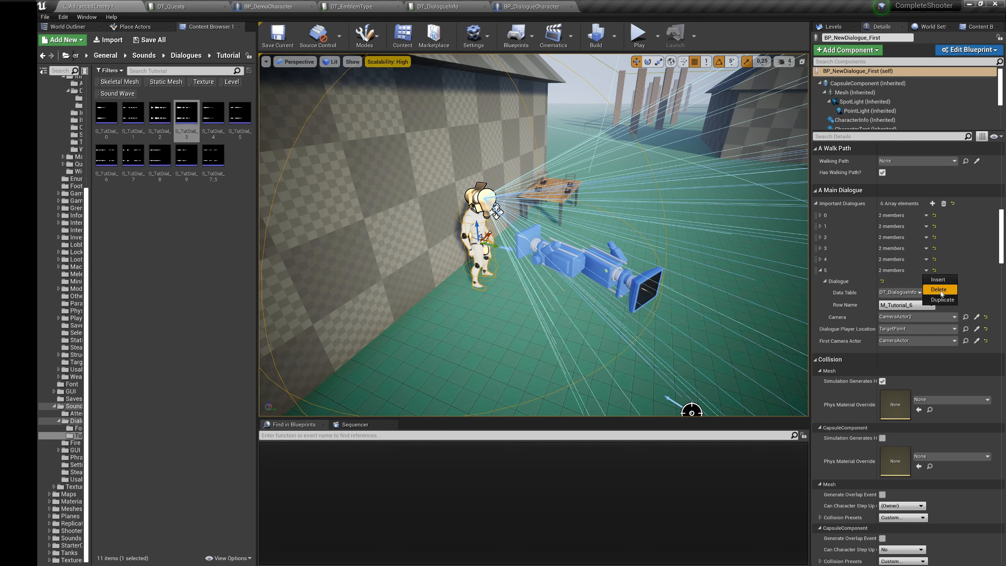
click(939, 299)
click(825, 293)
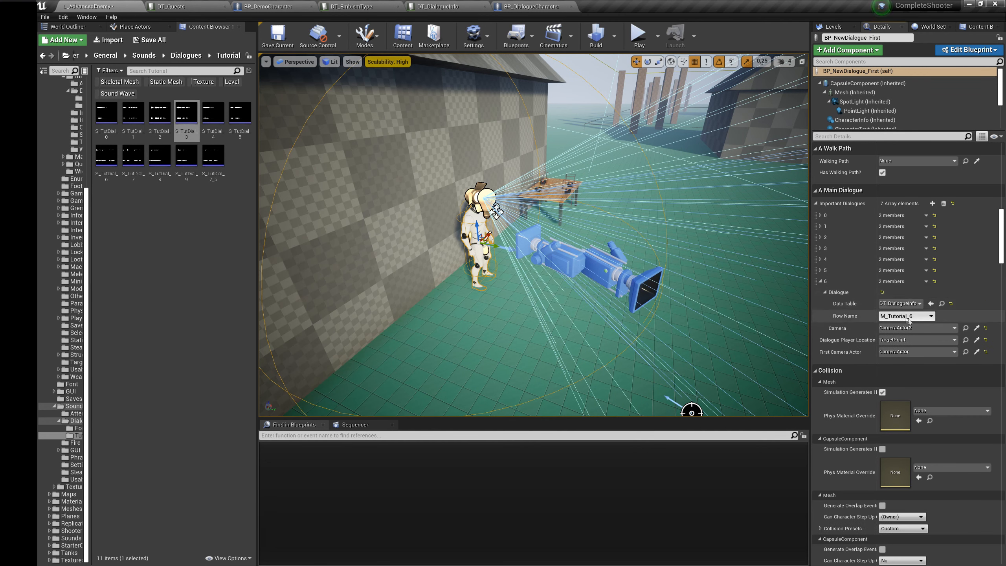
click(931, 317)
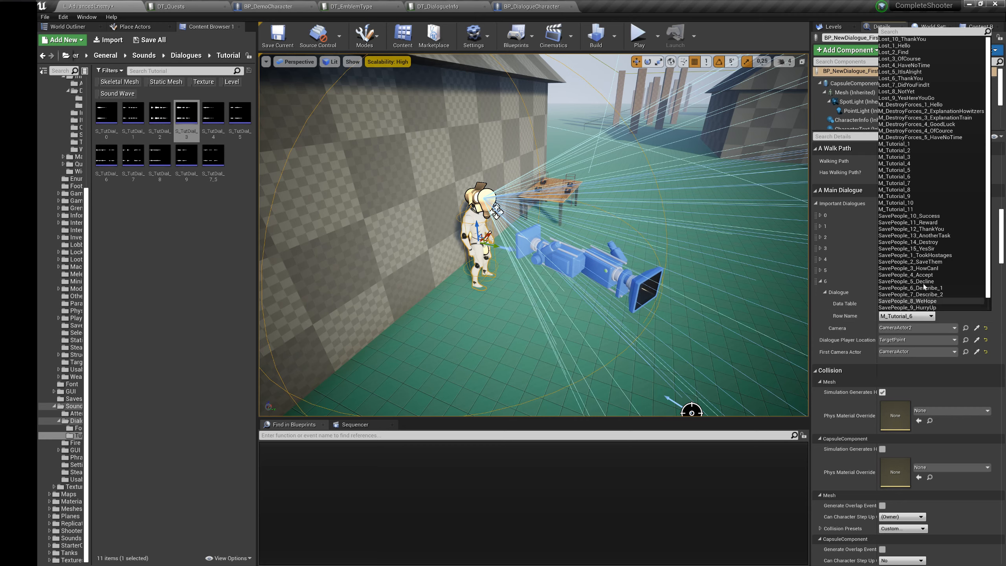
click(904, 182)
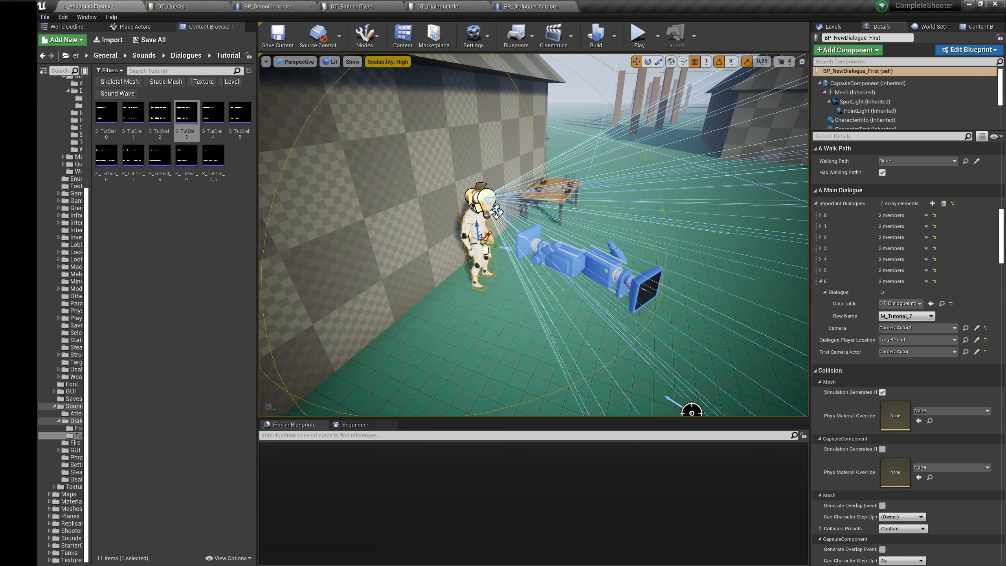
Step: Review the dialogue text and settings of rows M_Tutorial_7, M_Tutorial_8 and M_Tutorial_9 in DT_DialogueInfo
click(438, 6)
click(119, 200)
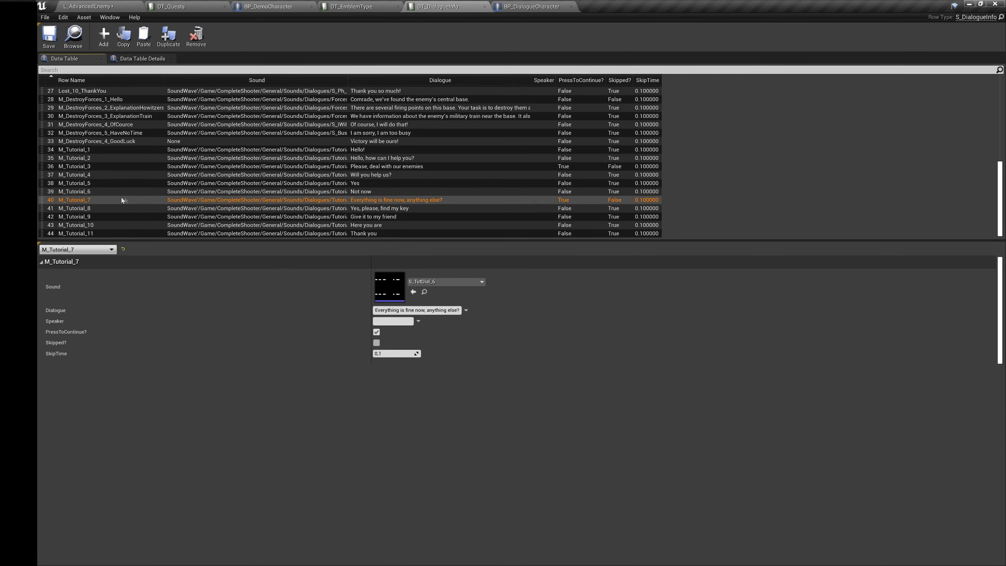
click(180, 208)
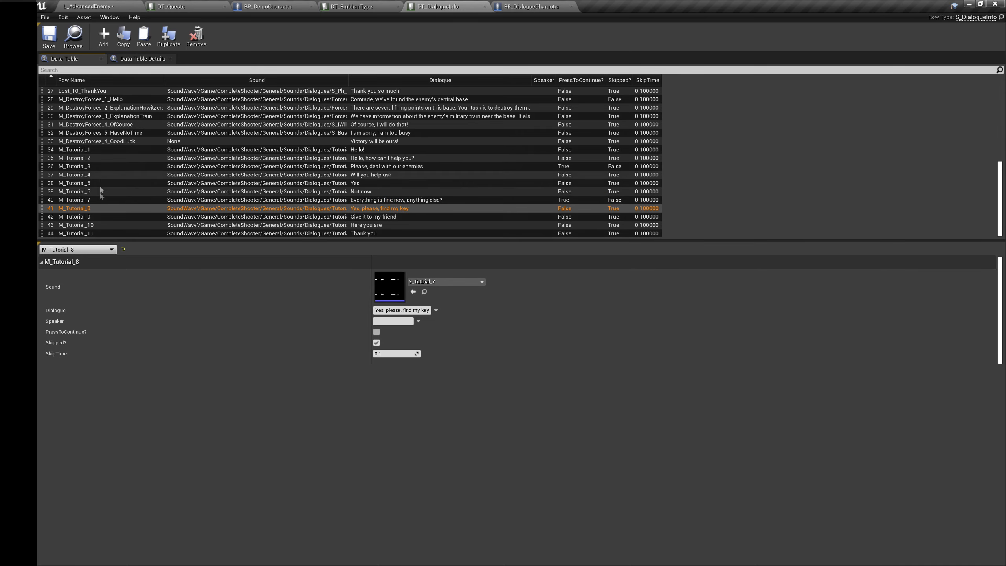
click(163, 218)
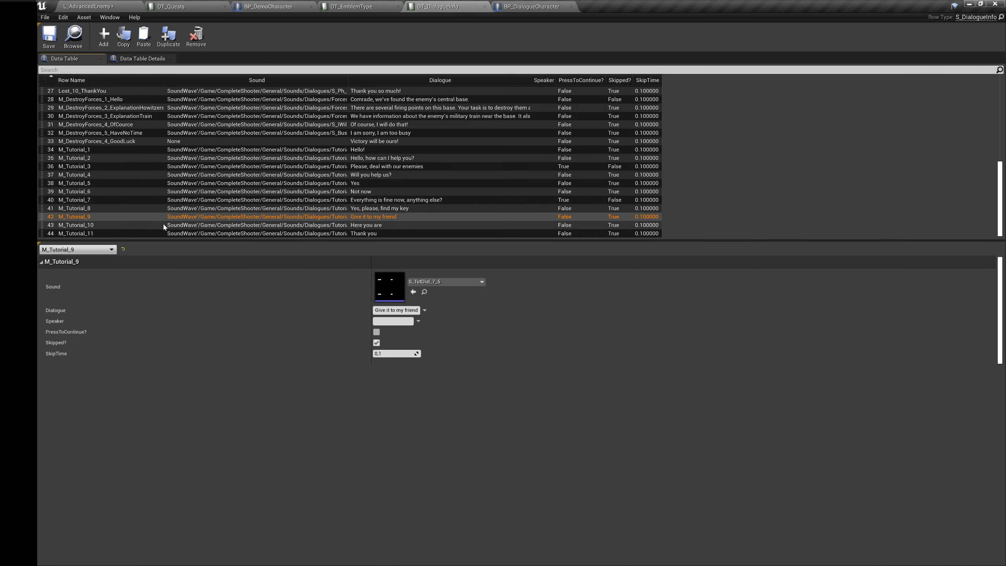
click(135, 7)
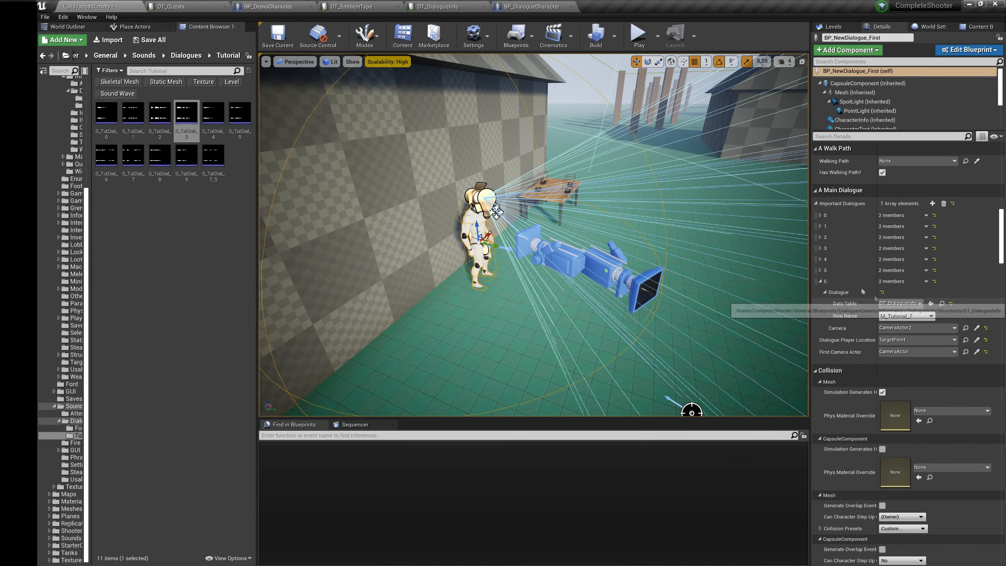
click(438, 7)
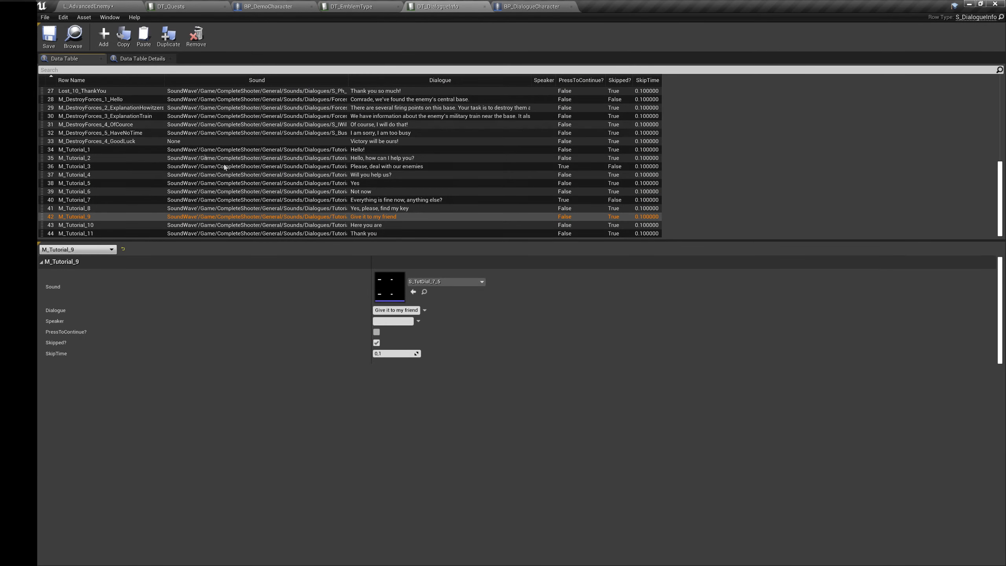
click(314, 201)
click(122, 7)
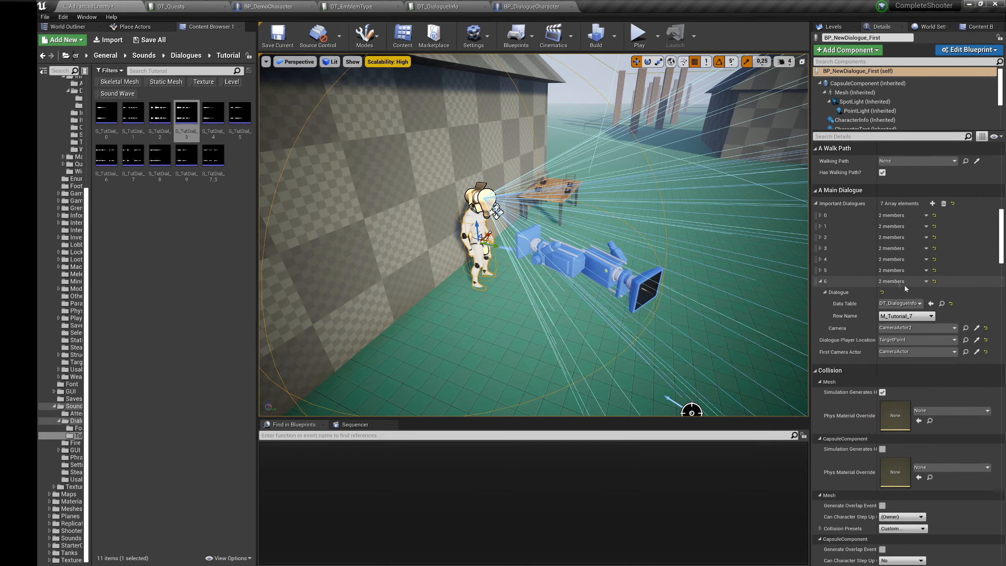
Step: Duplicate Important Dialogues element 6 and set the copy's row name to M_Tutorial_8 and its camera to CameraActor
click(926, 281)
click(933, 314)
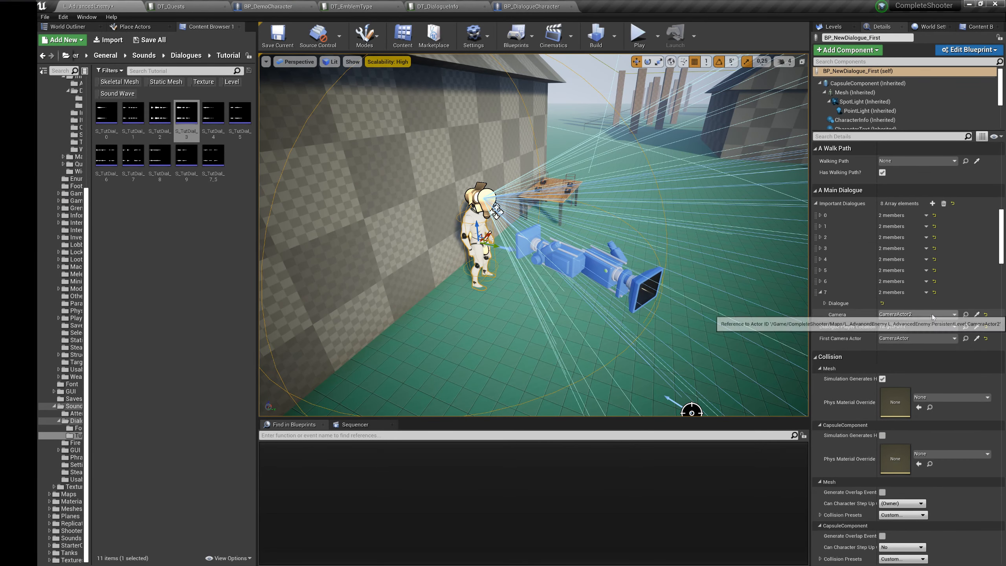
click(825, 303)
click(903, 327)
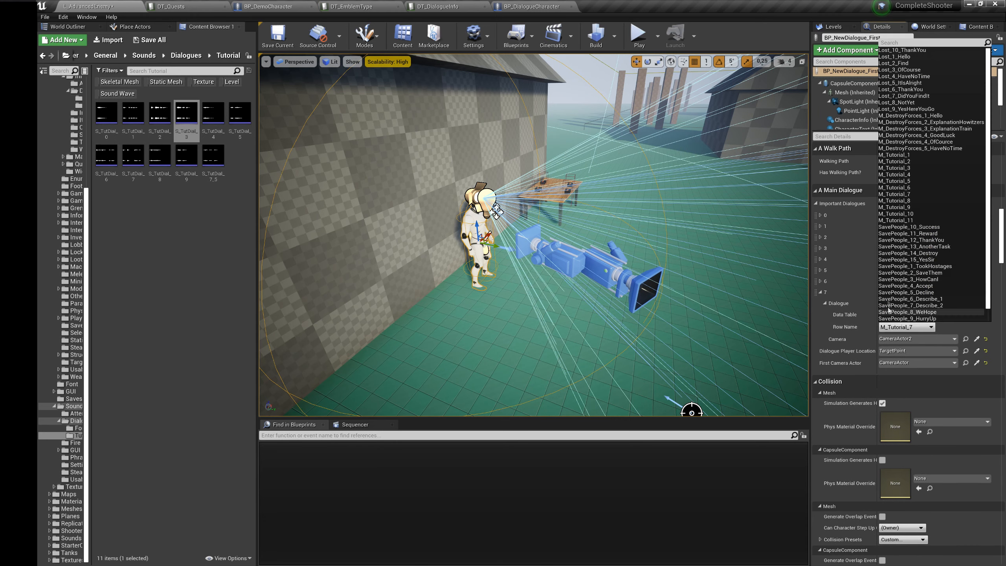
click(922, 200)
click(977, 339)
click(560, 260)
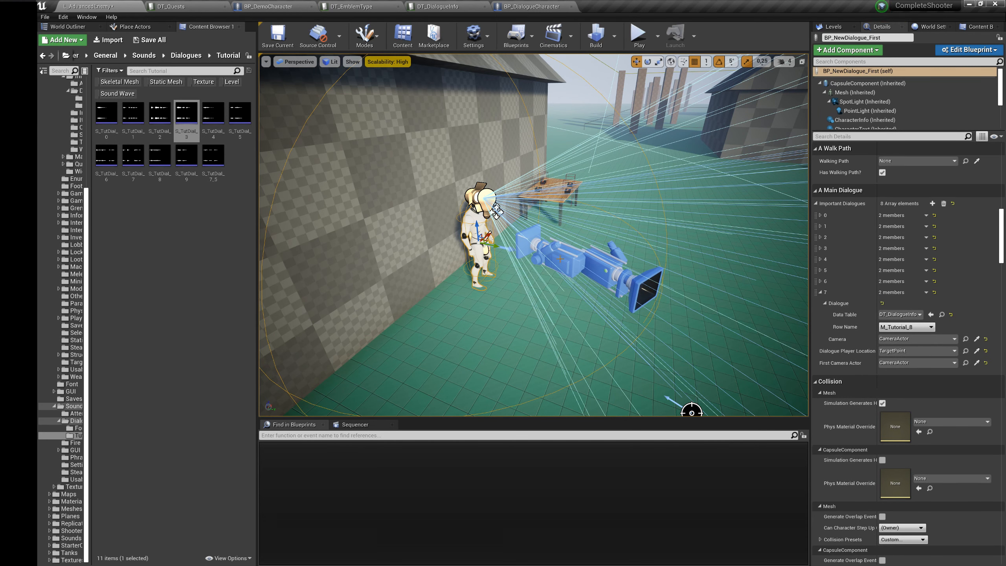
Step: Duplicate Important Dialogues element 7 and set the copy's row name to M_Tutorial_9 and its camera to CameraActor2
click(927, 292)
click(933, 325)
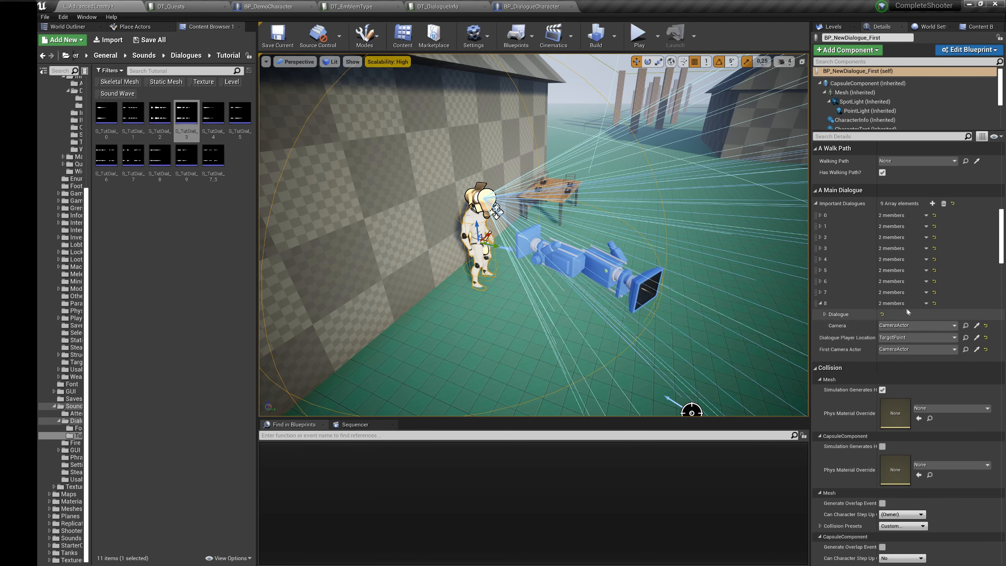
click(825, 314)
click(905, 337)
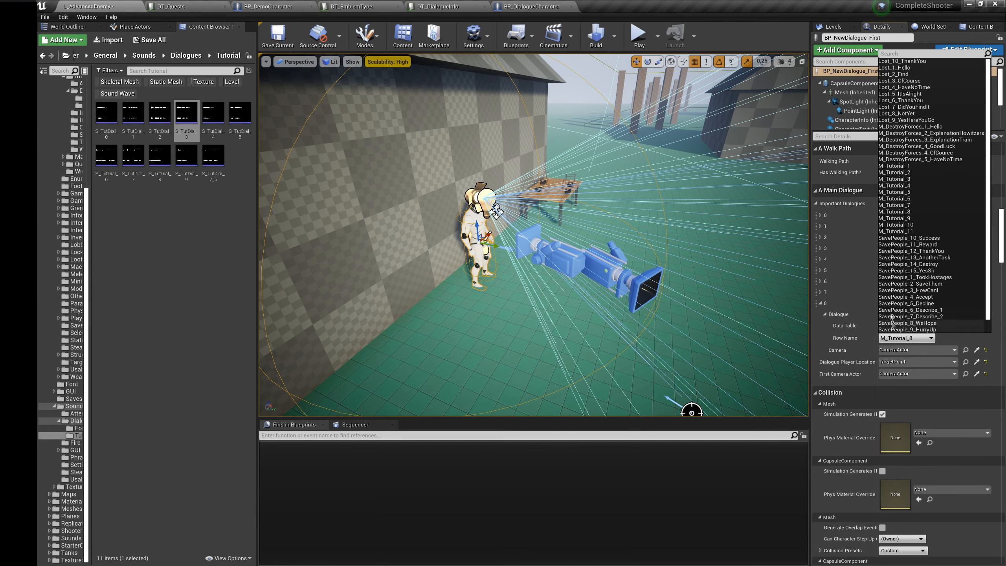
click(915, 227)
click(978, 350)
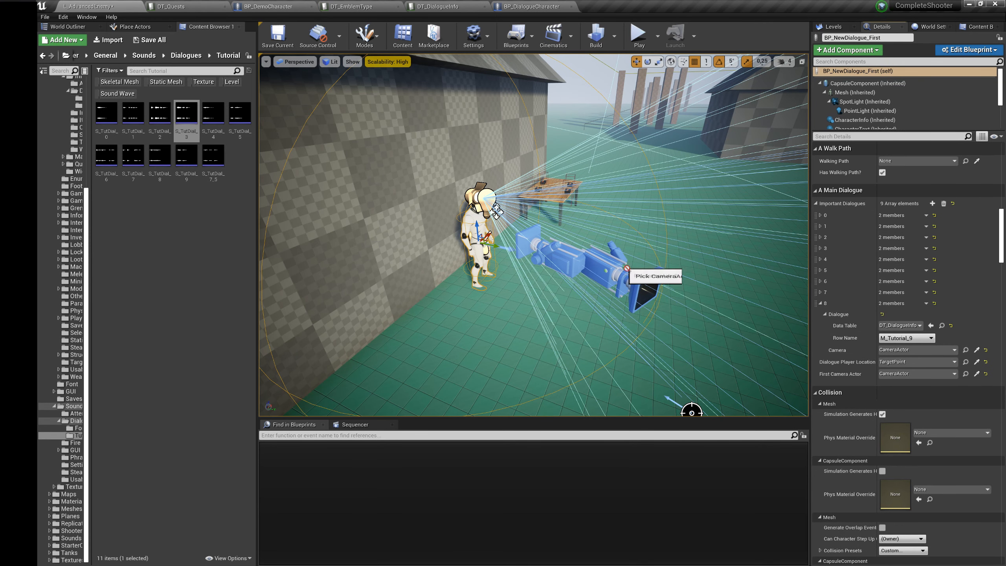
Step: Duplicate Important Dialogues element 8, check the rows in DT_DialogueInfo and set the original element 8's camera to CameraActor
click(926, 304)
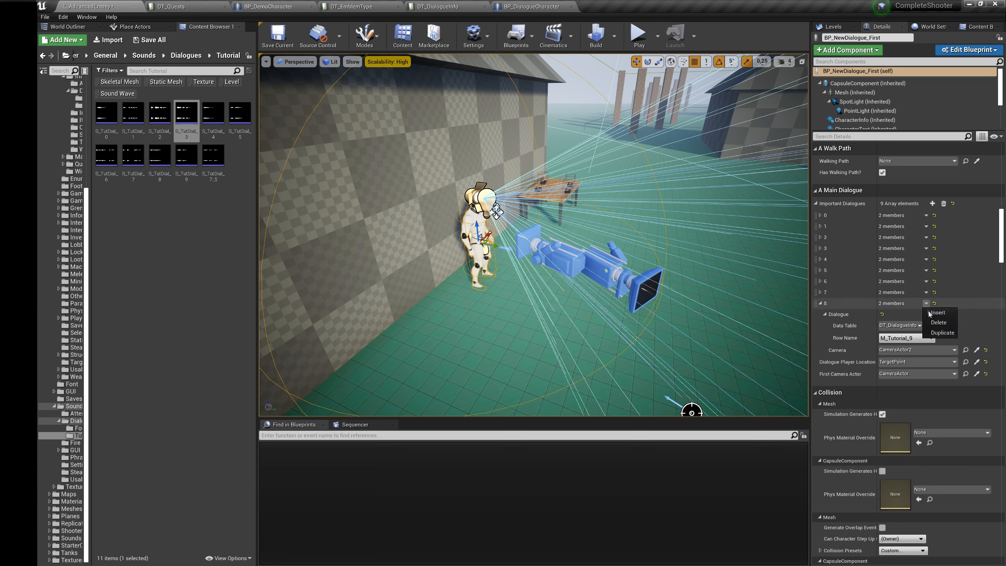
click(939, 333)
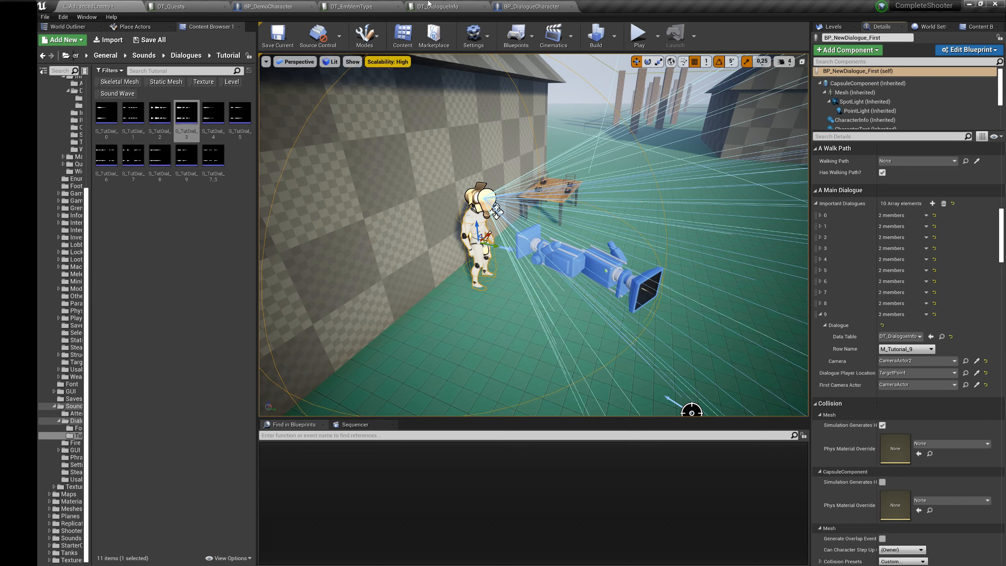
click(429, 5)
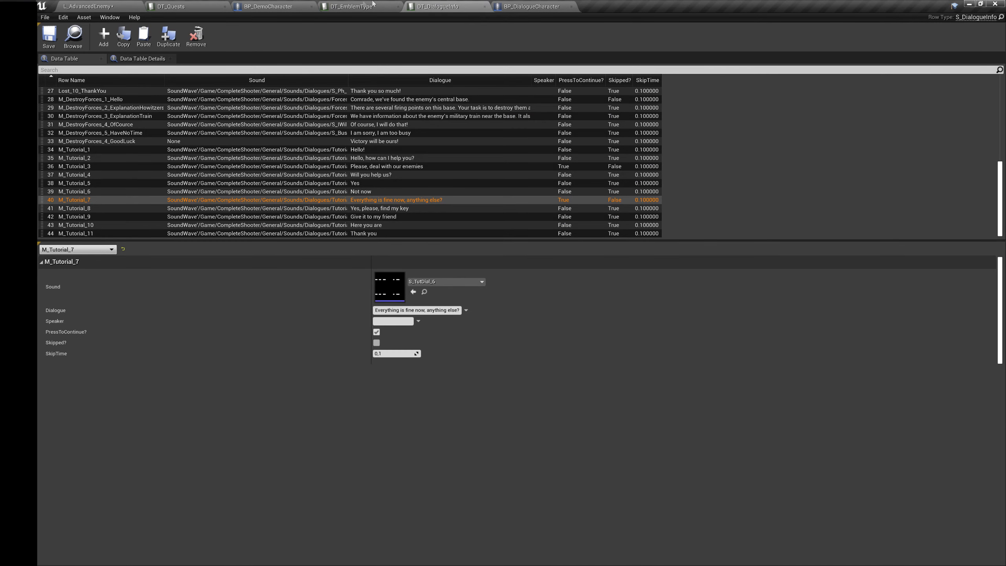
click(130, 4)
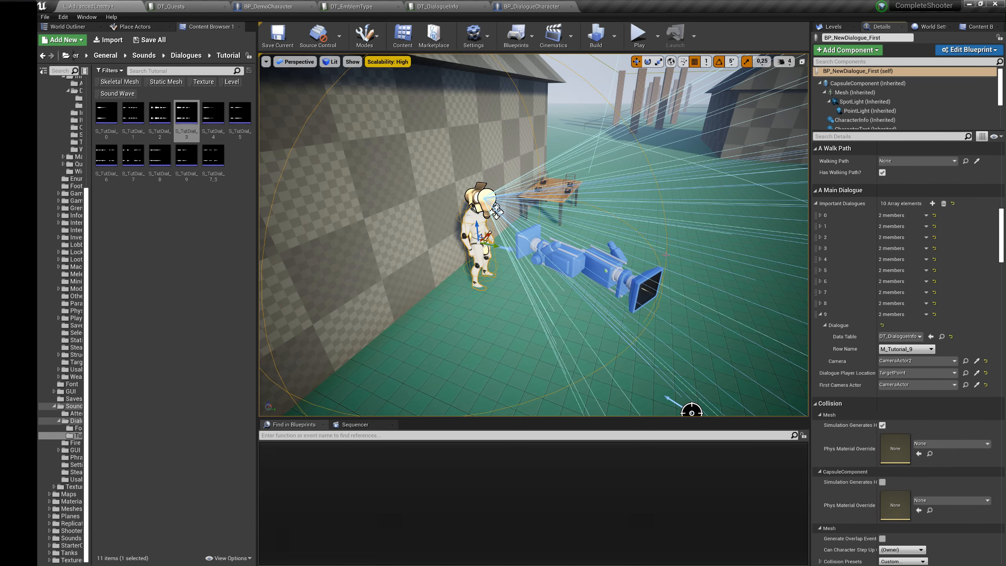
click(821, 303)
click(825, 314)
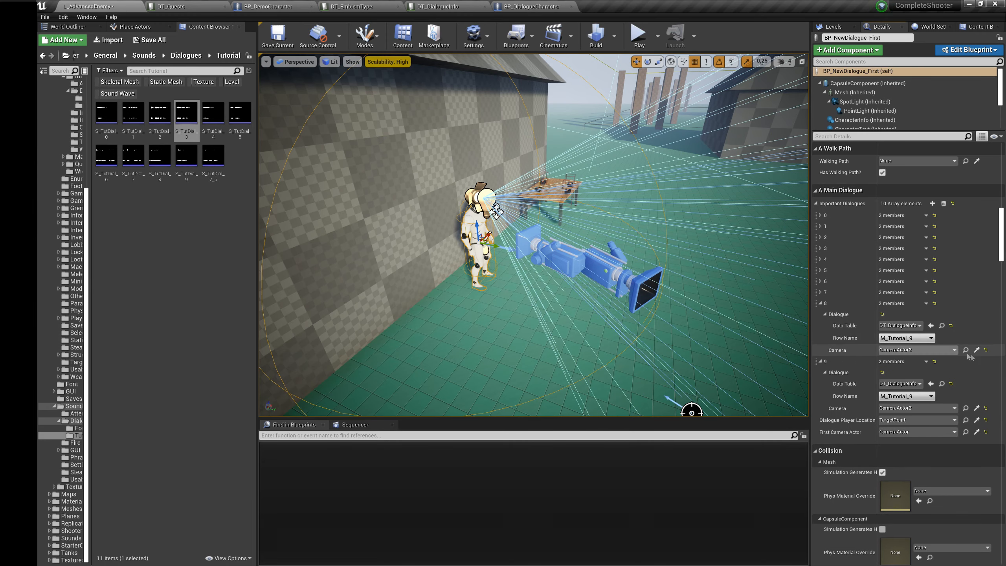
click(976, 352)
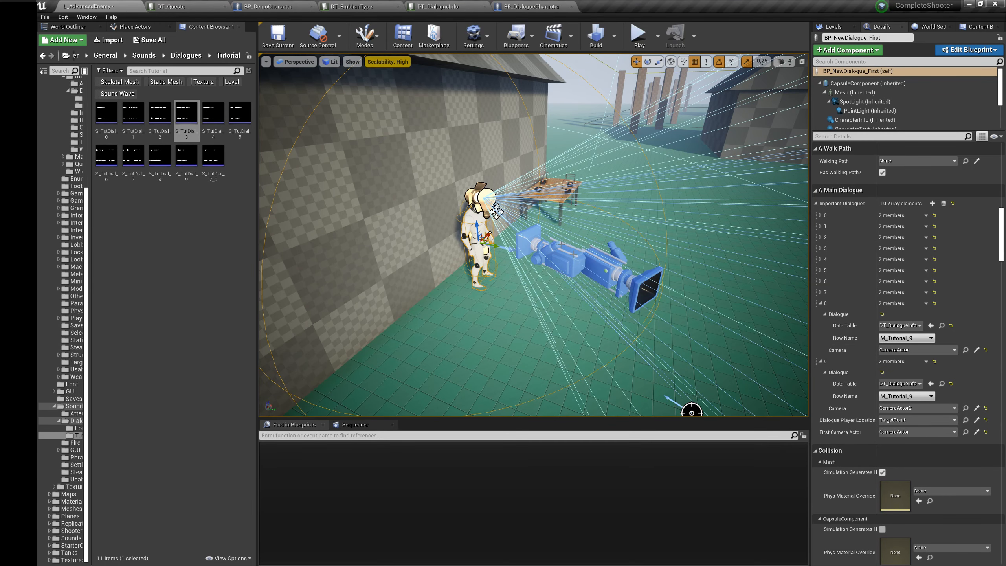
Step: Check the final tutorial lines in DT_DialogueInfo and set Important Dialogues element 9's row name to M_Tutorial_10
click(435, 5)
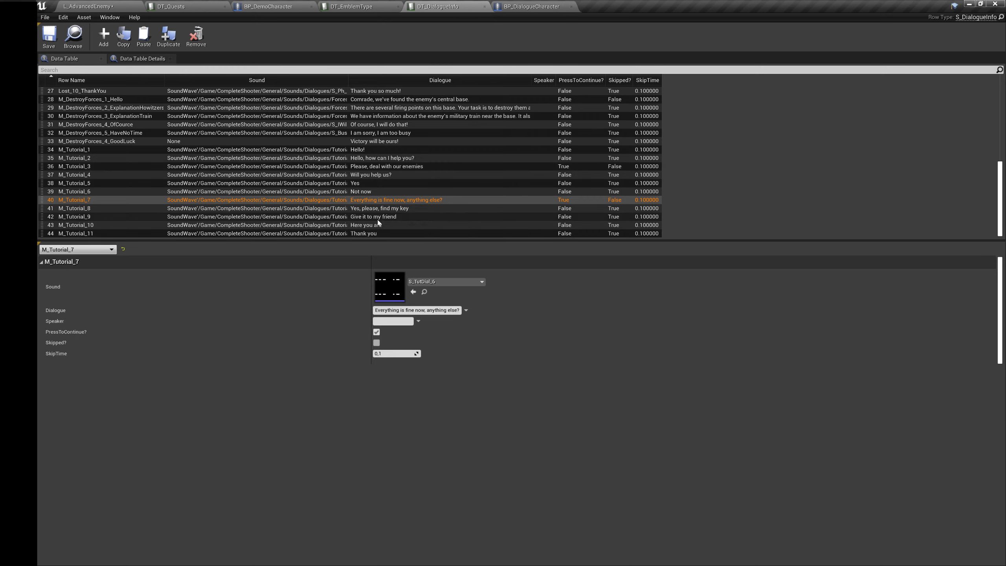
click(88, 6)
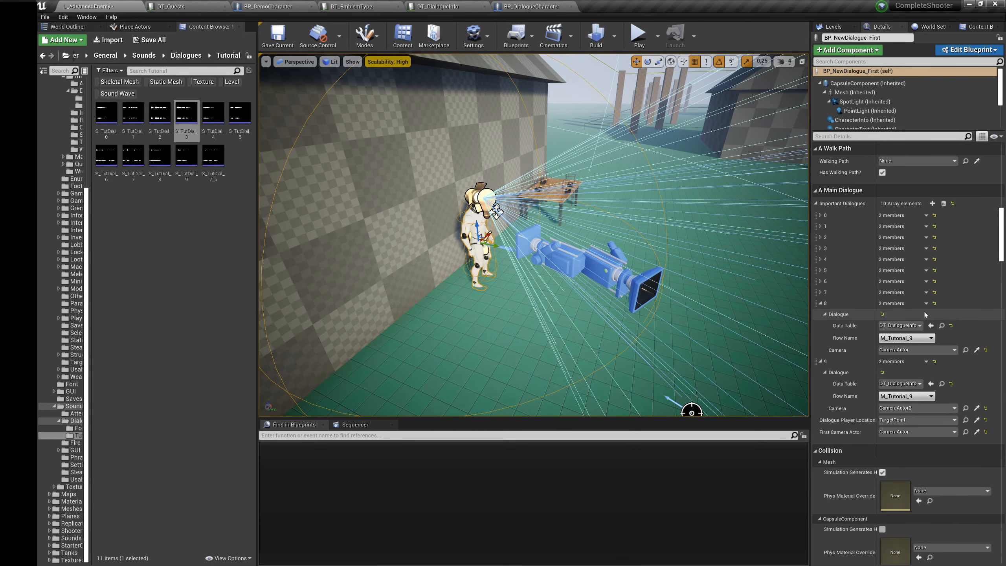
click(926, 361)
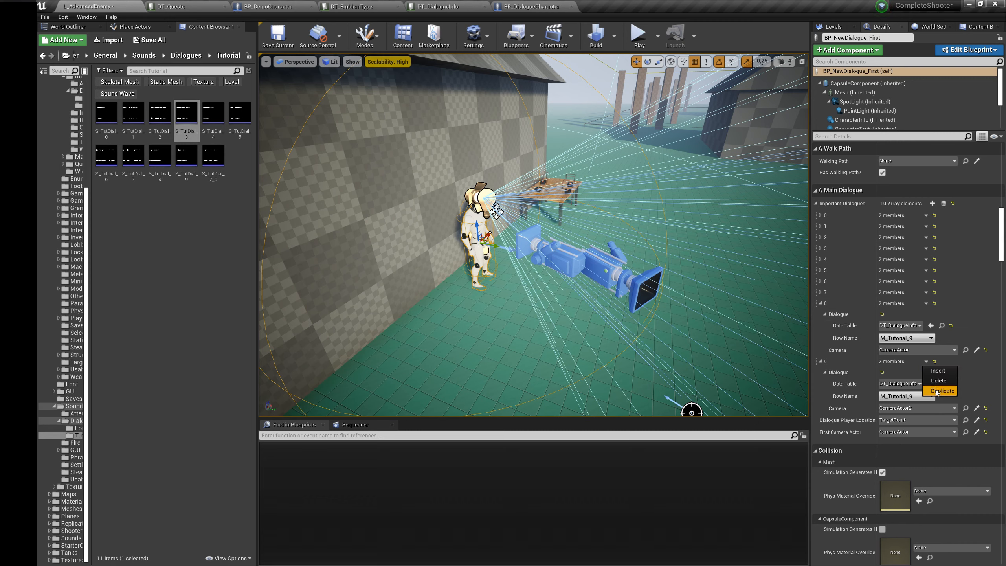
click(910, 396)
click(905, 284)
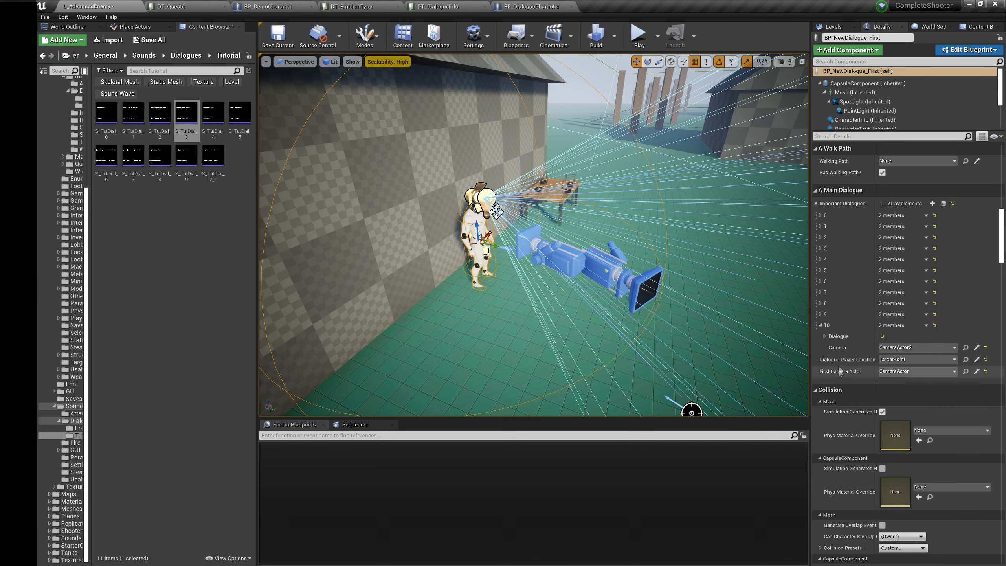
Step: Set the camera of Important Dialogues element 10 to CameraActor and its row name to M_Tutorial_11
click(825, 336)
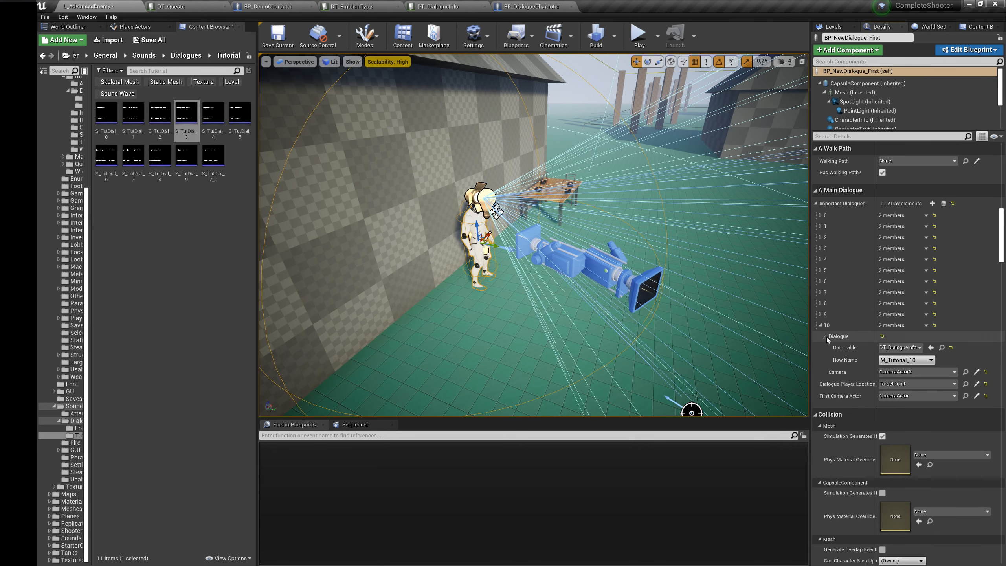
click(905, 374)
click(884, 262)
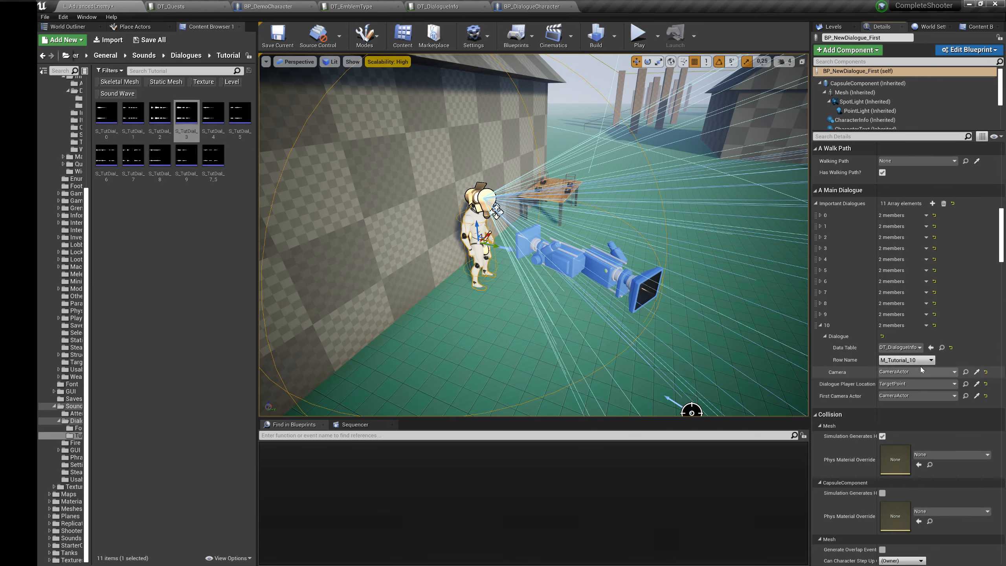
click(914, 361)
click(907, 254)
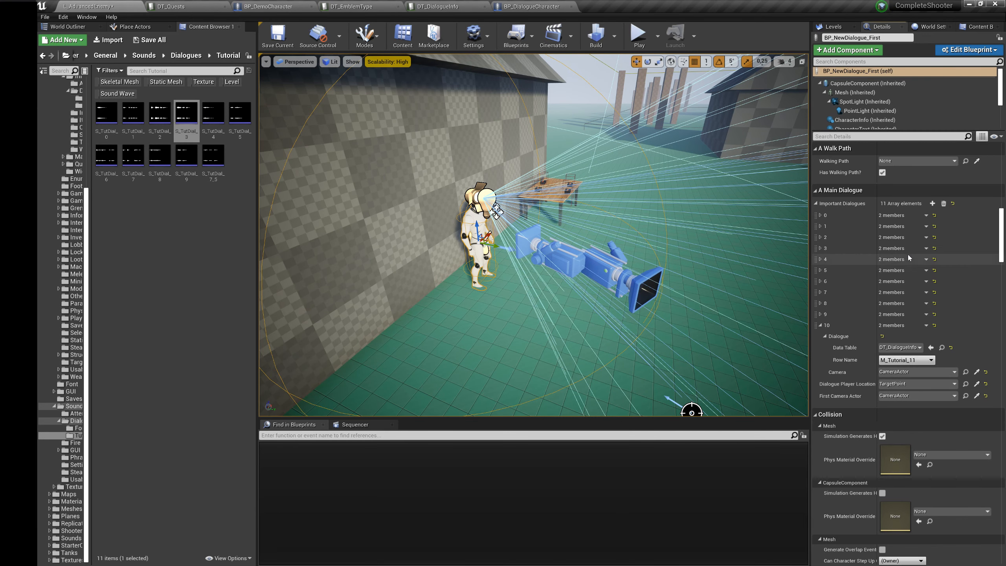
right_drag(614, 273, 605, 270)
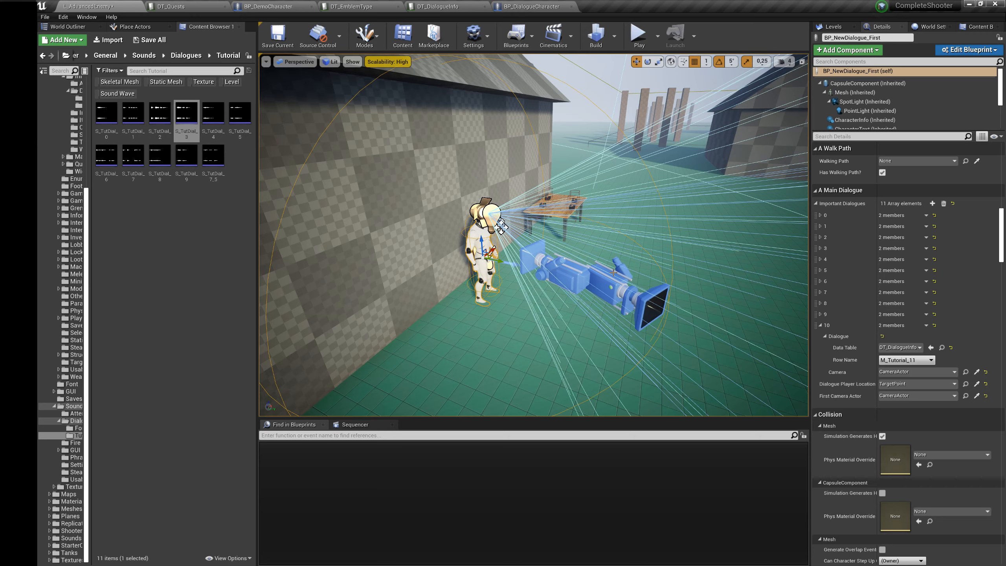
scroll(935, 429, up, 4)
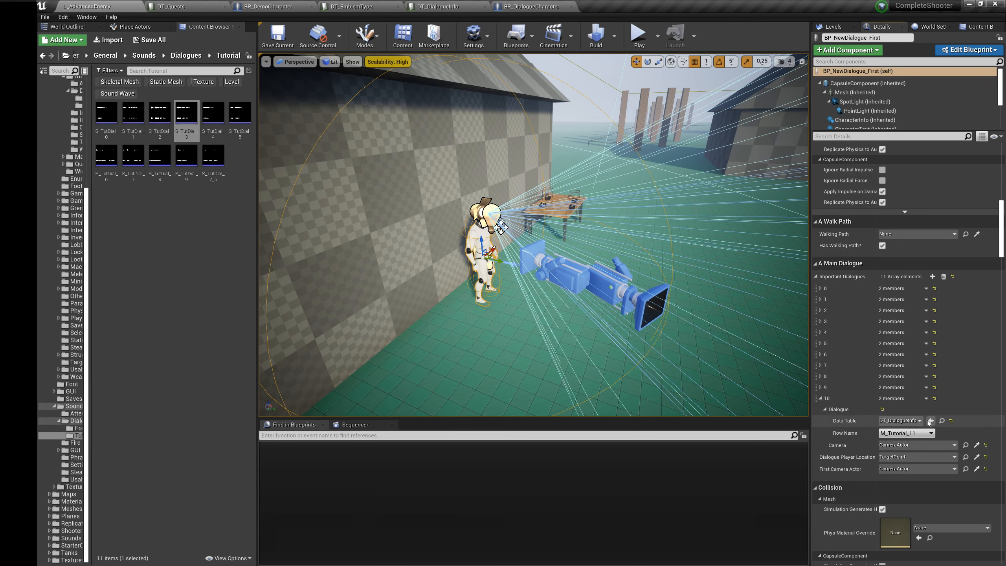
scroll(927, 419, down, 3)
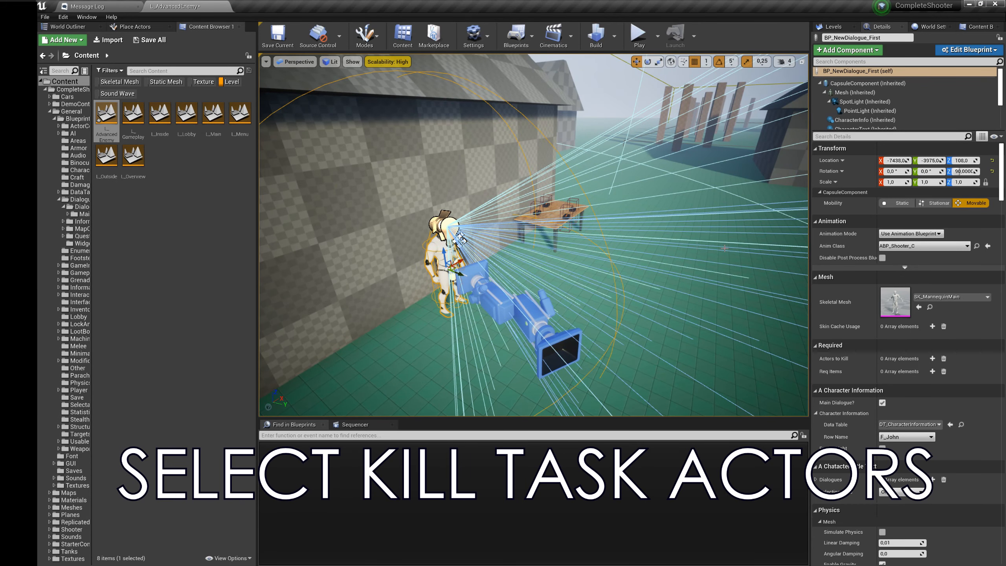
Step: Add two elements to the quest NPC's required Actors to Kill and assign BP_AdvancedEnemy5 from the level to element 0
key(w)
right_drag(668, 293, 741, 254)
click(933, 358)
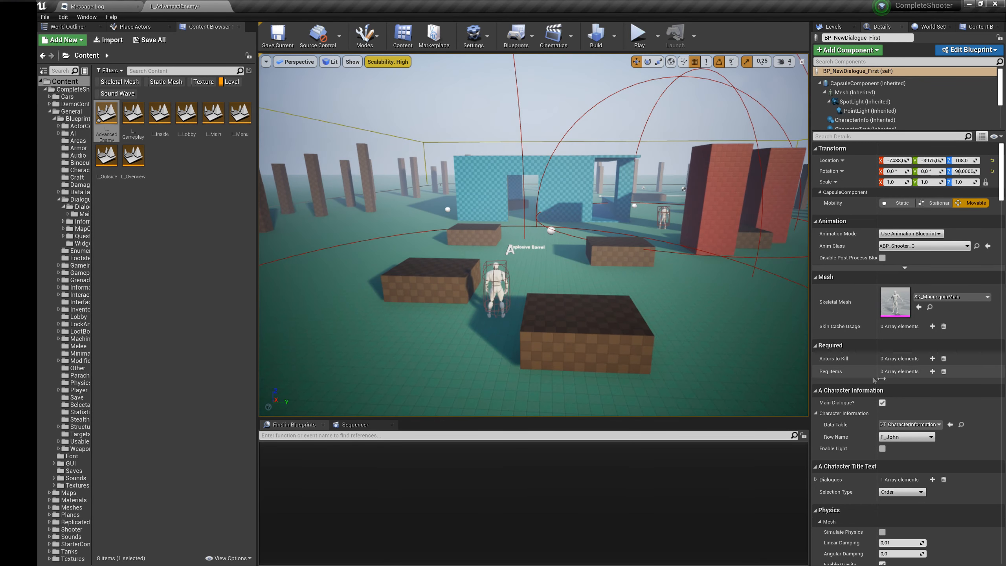
click(933, 358)
click(967, 371)
Step: Assign the second enemy in the level, BP_AdvancedEnemy4, to Actors to Kill element 1
key(w)
right_drag(580, 295, 636, 293)
click(968, 383)
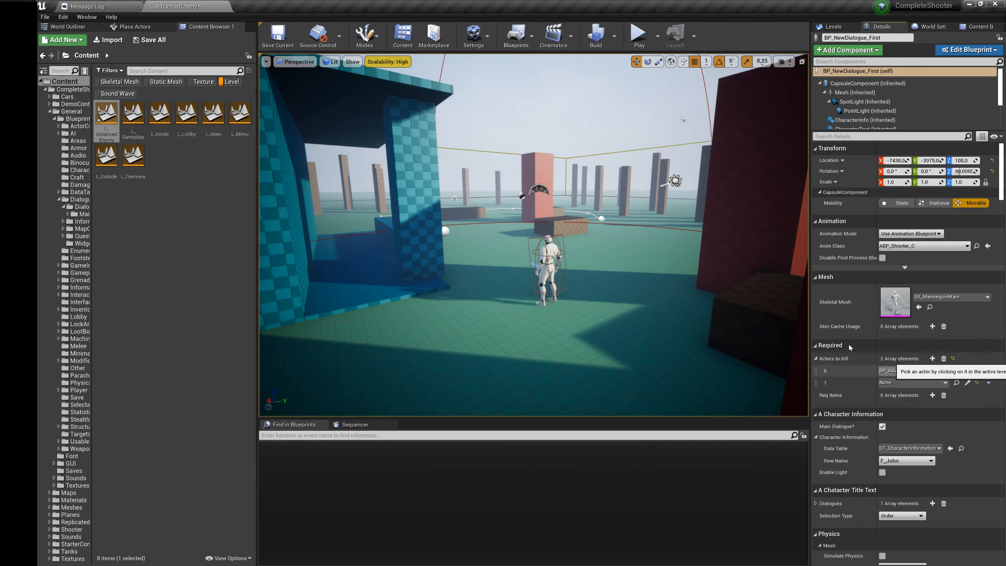
key(s)
right_drag(534, 234, 530, 255)
right_drag(364, 211, 363, 211)
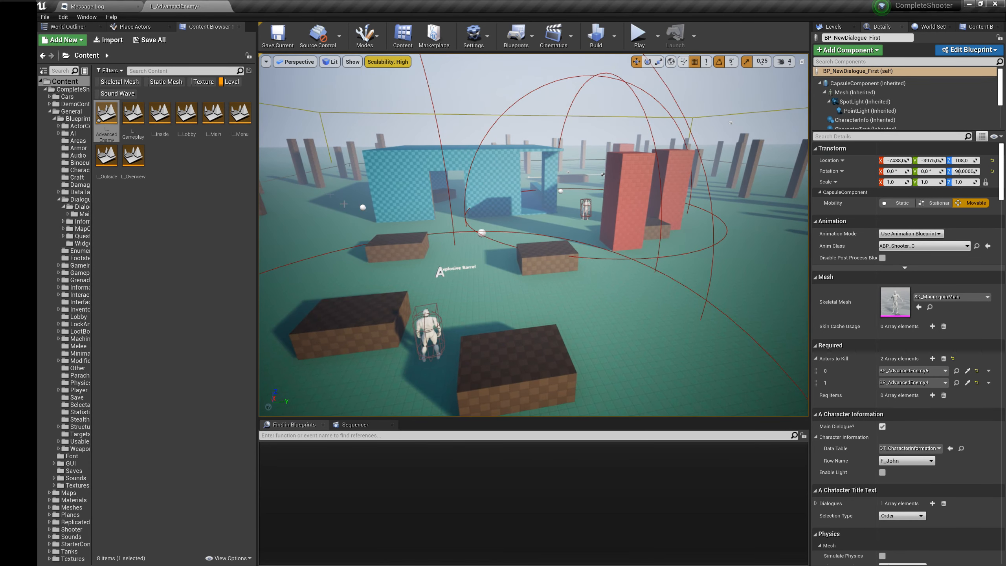
Step: Search the project content without the Level filter for "adva" and inspect the BP_AdvancedFirstQuest blueprint
click(231, 83)
text(ф)
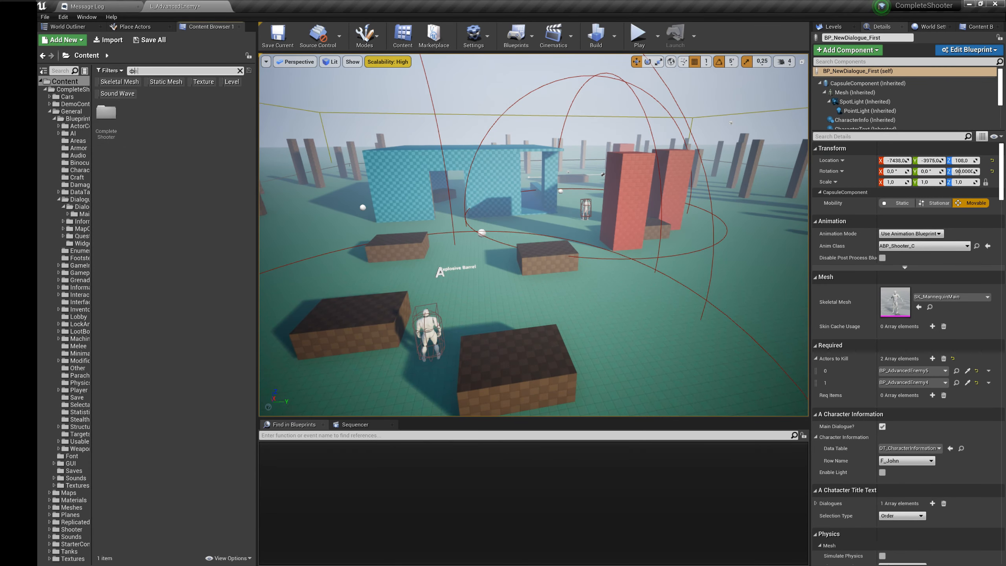
text(вadva)
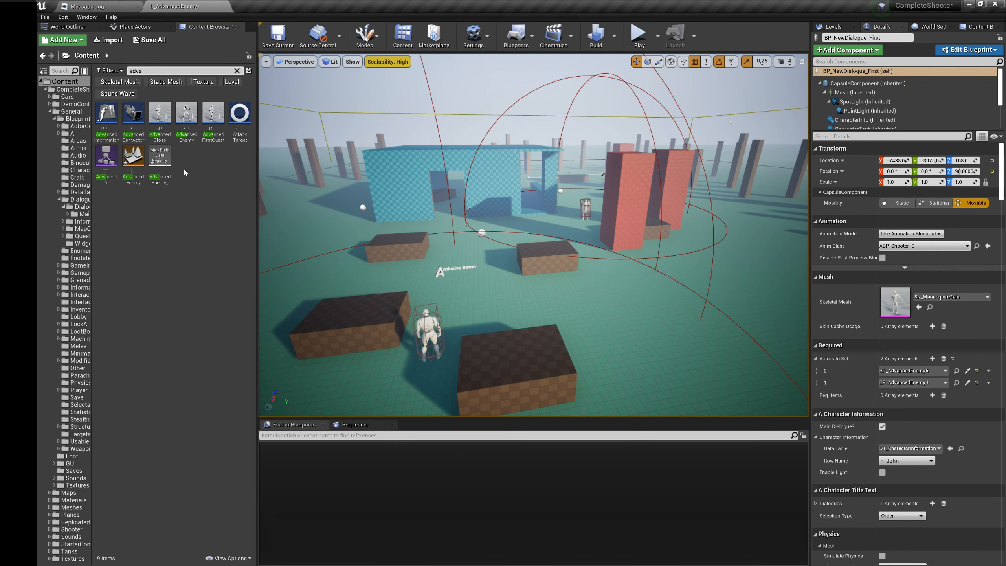
double_click(213, 115)
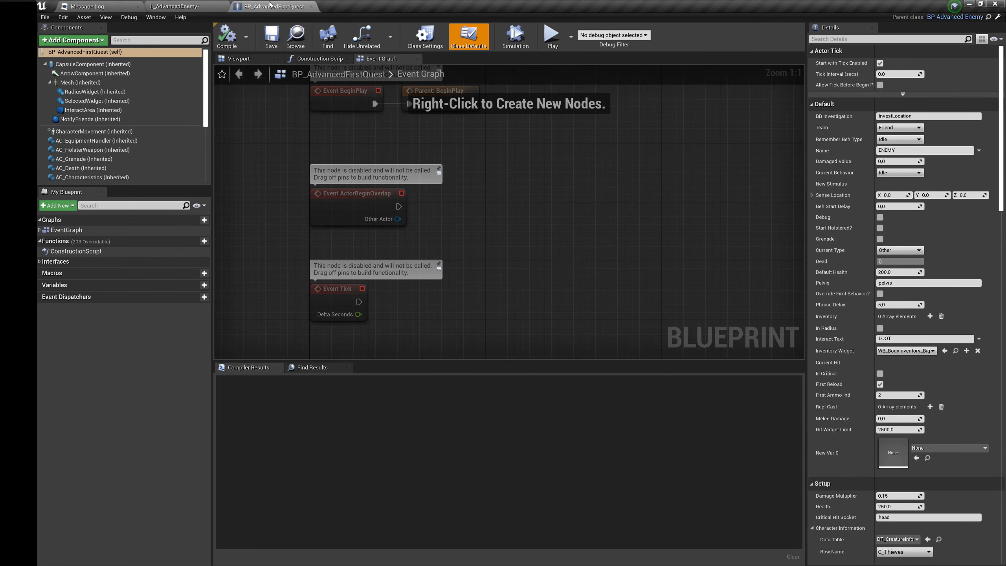
click(312, 7)
right_drag(401, 138, 380, 146)
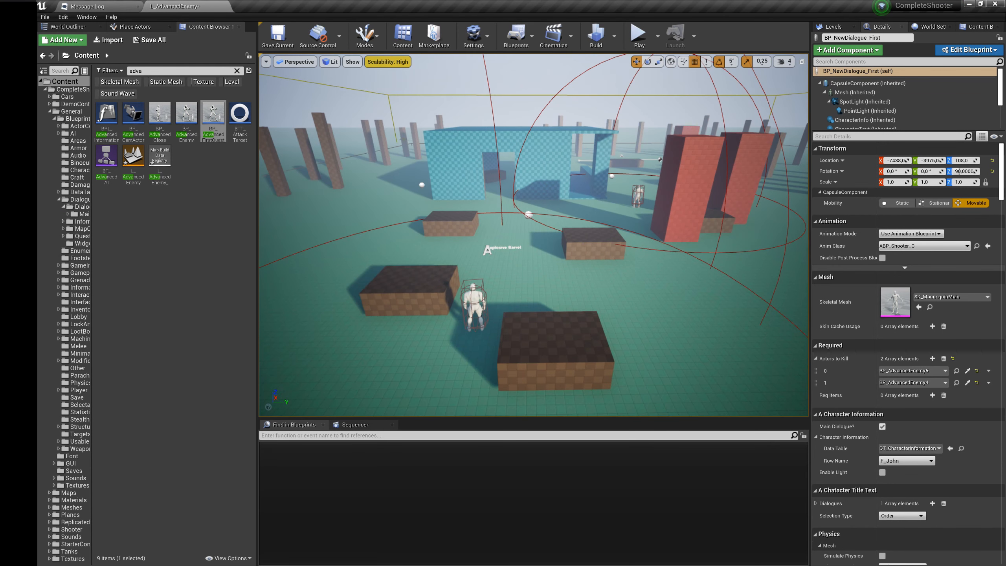
Step: Search the project content for "Oth", open the DT_OtherItems data table and inspect the NewLockpick, Key and NewKey rows
right_drag(498, 150, 265, 148)
key(s)
key(w)
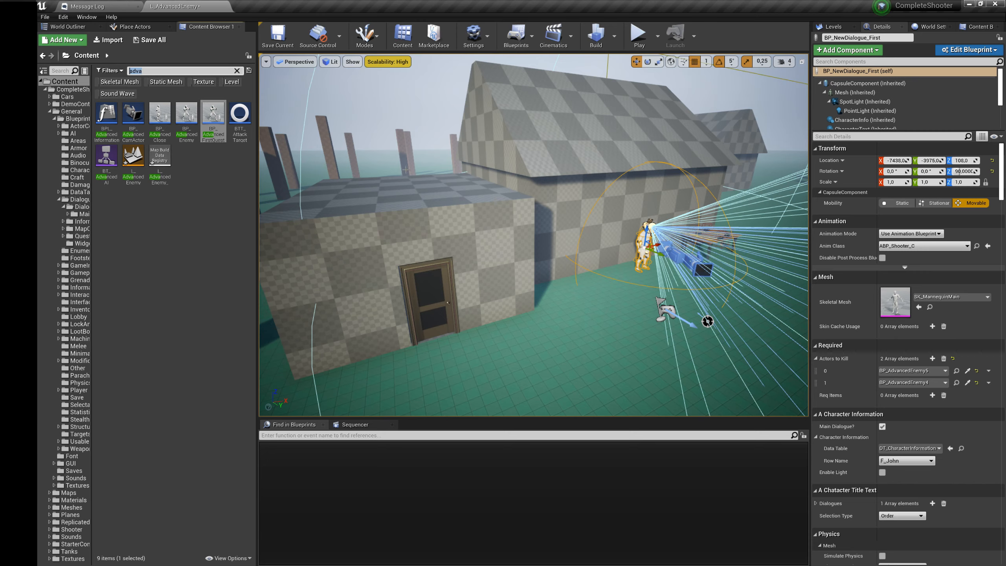
key(BackSpace)
key(BackSpace)
text(Oth)
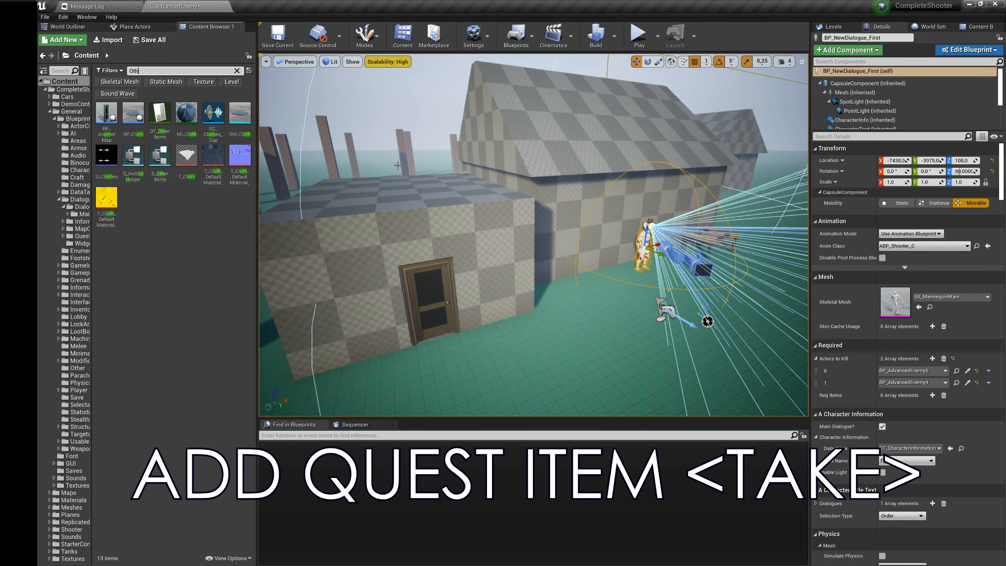
double_click(160, 114)
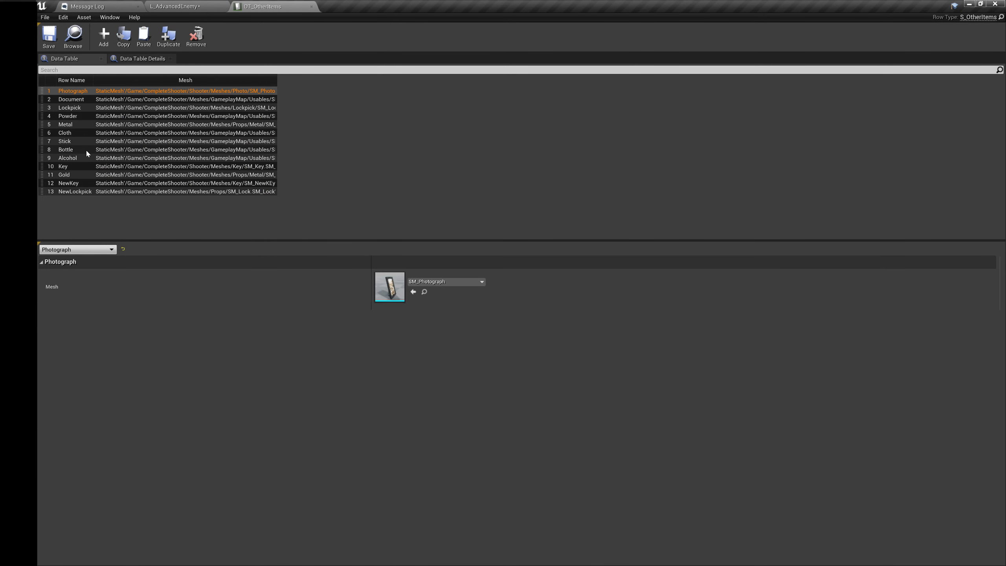
click(74, 190)
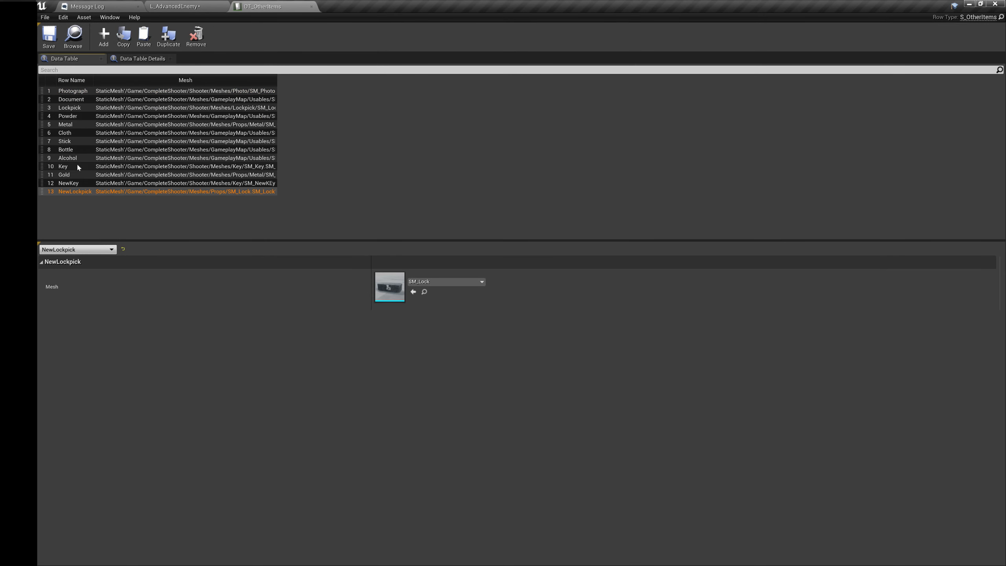
click(73, 167)
click(71, 184)
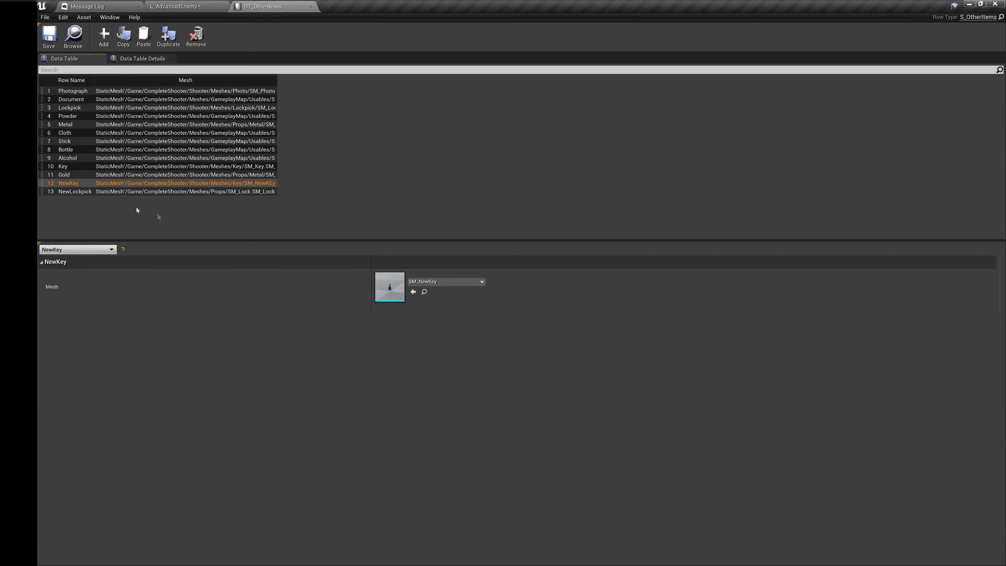
Step: Look over the room in the level and examine the Continue Quest section of BP_QuestItem's event graph
click(174, 6)
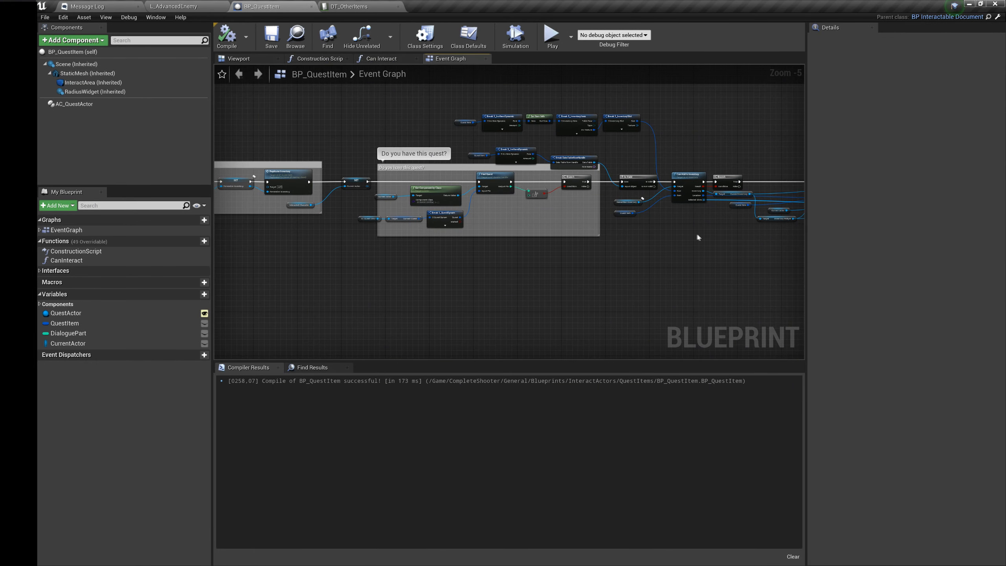
right_drag(698, 237, 406, 200)
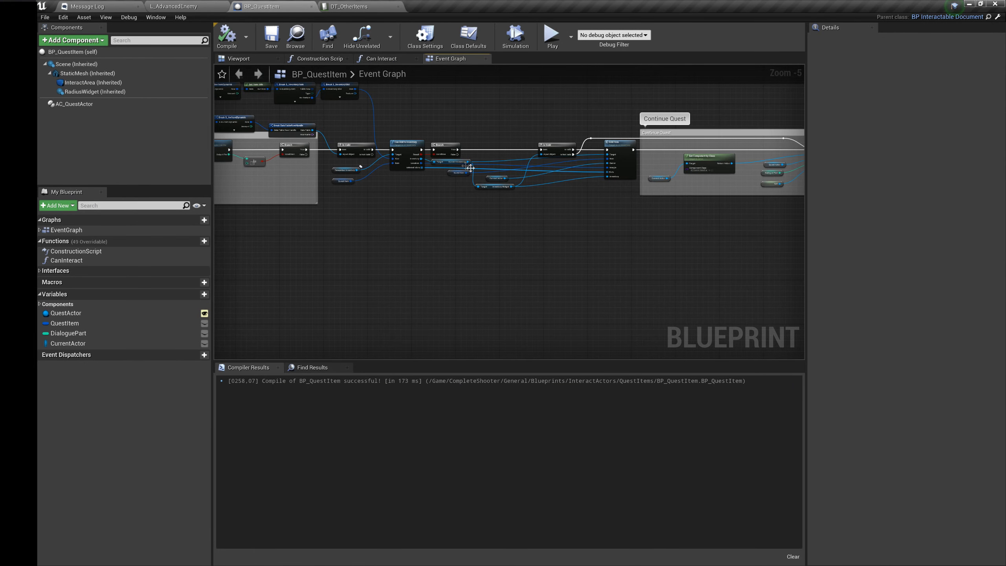
right_drag(632, 184, 511, 190)
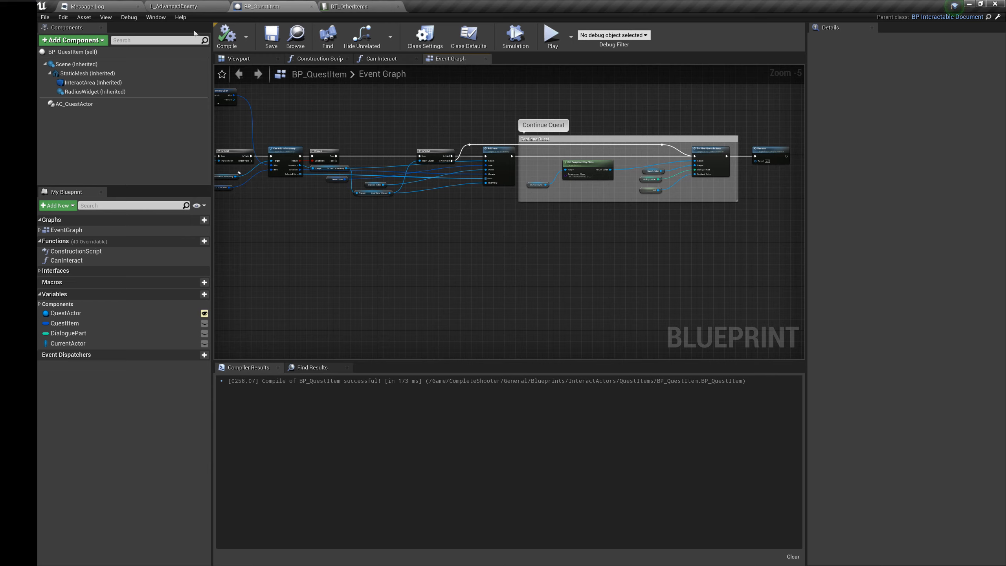
Step: Create a child Blueprint class of BP_QuestItem in the QuestItems folder and name it BP_NewQUest
click(184, 8)
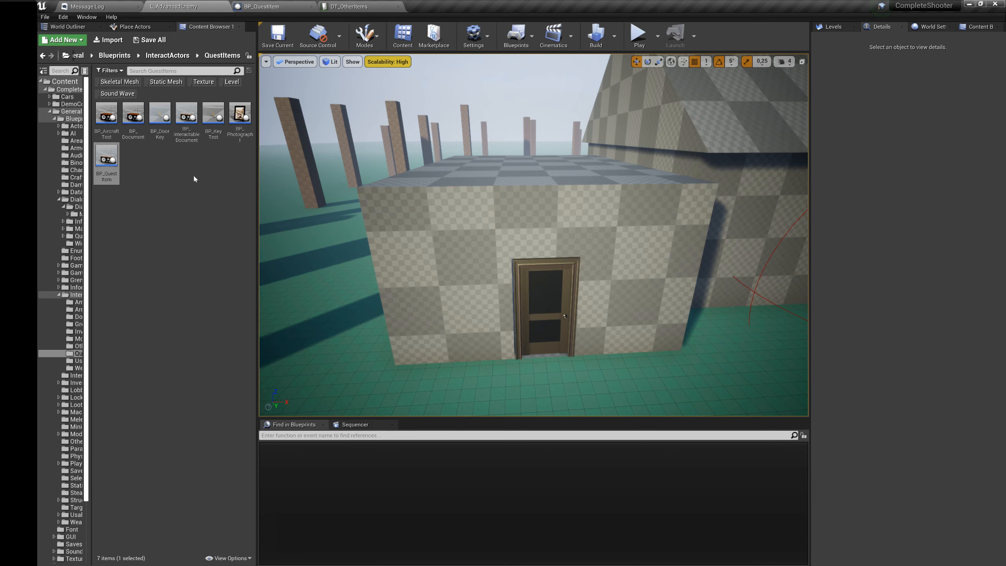
right_click(108, 164)
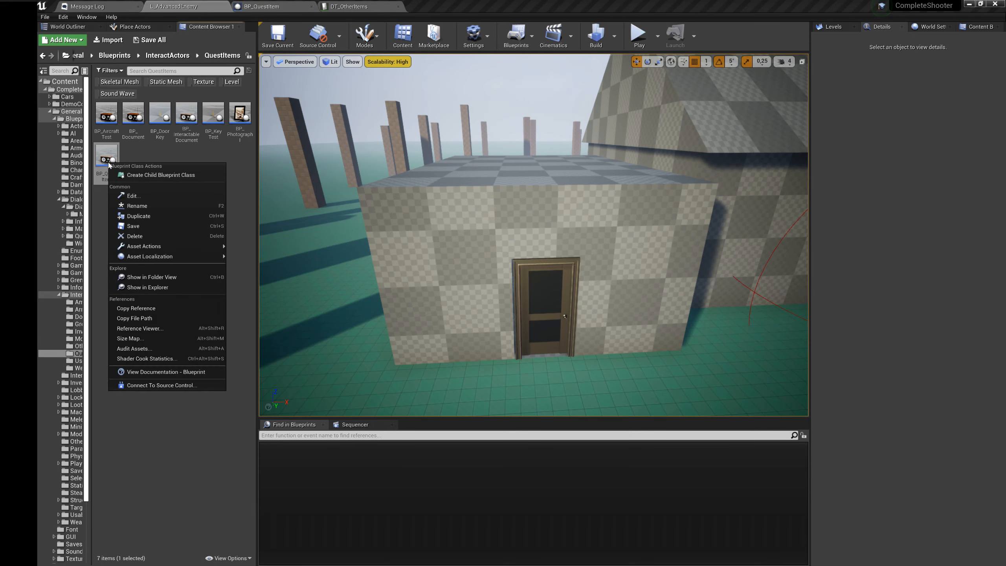
click(159, 176)
text(BP_NewQUest)
key(Return)
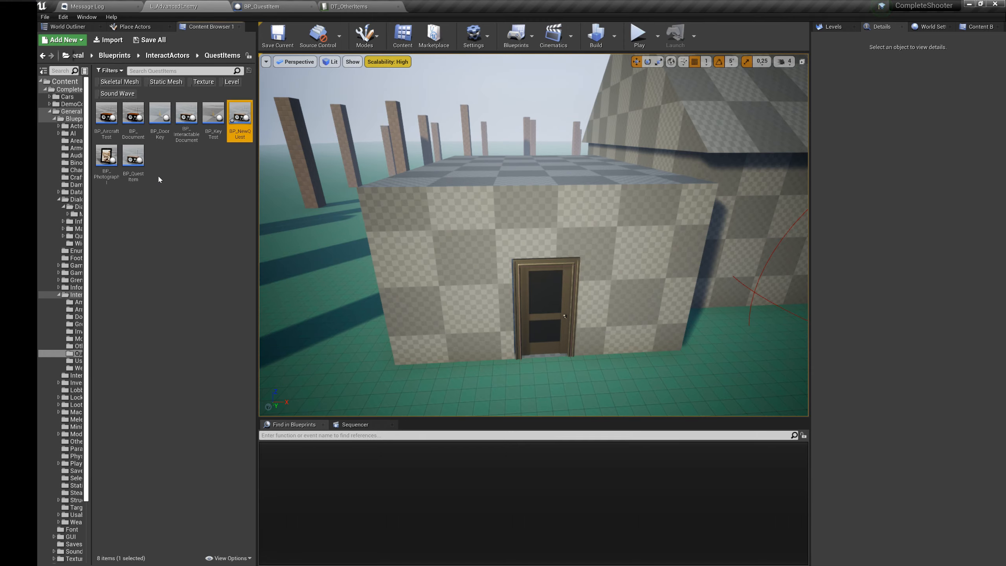
click(138, 130)
double_click(137, 130)
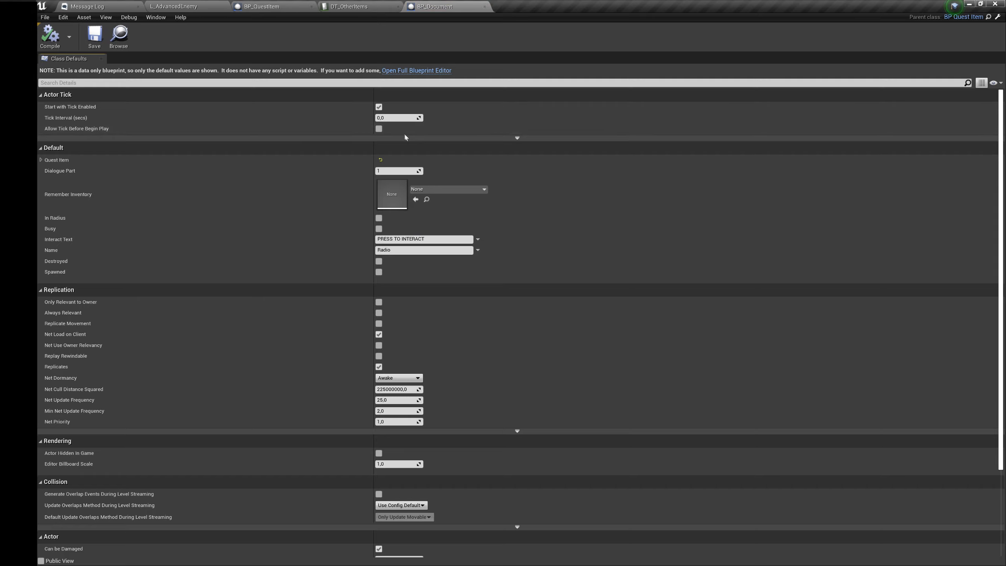
click(404, 70)
click(485, 6)
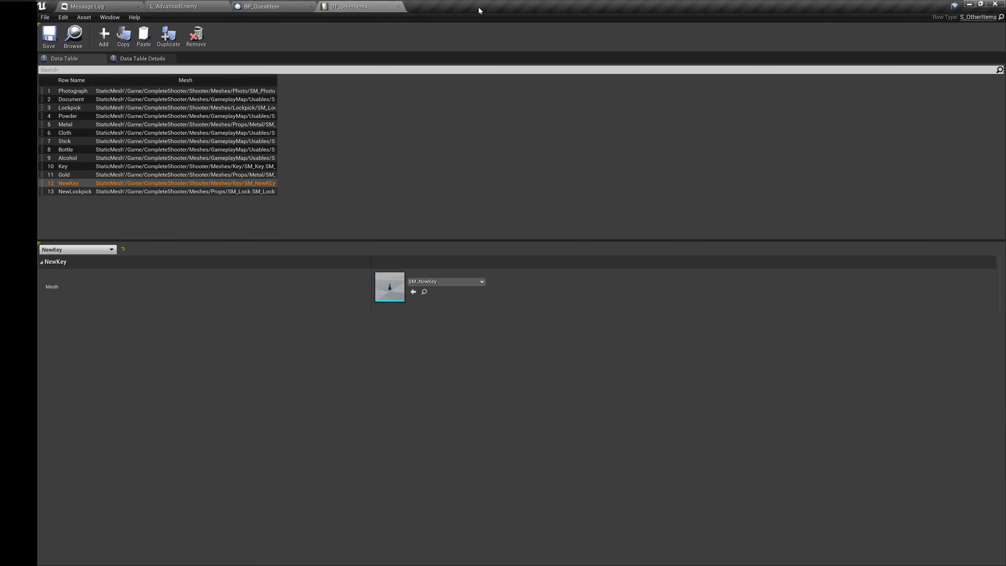
click(295, 4)
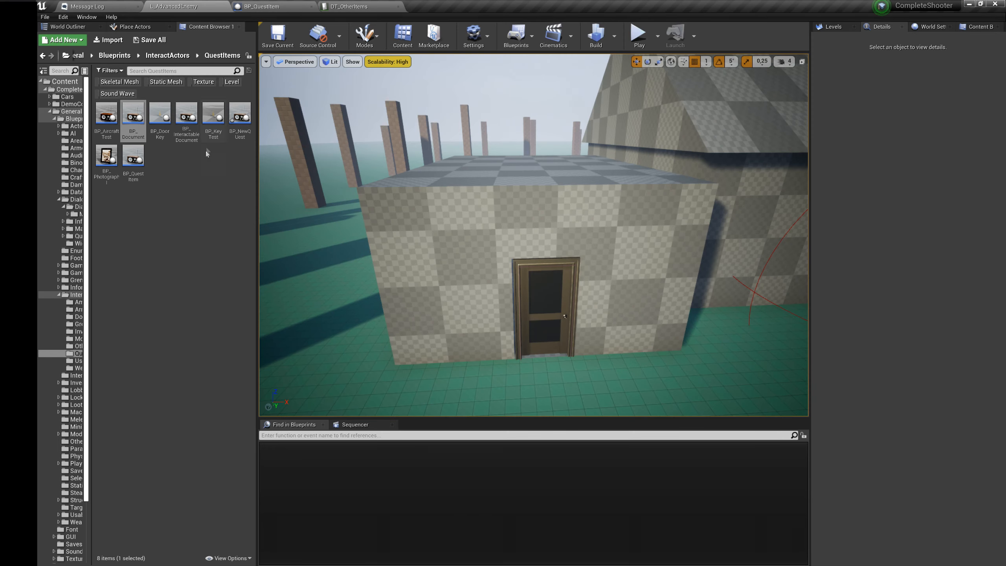
click(205, 152)
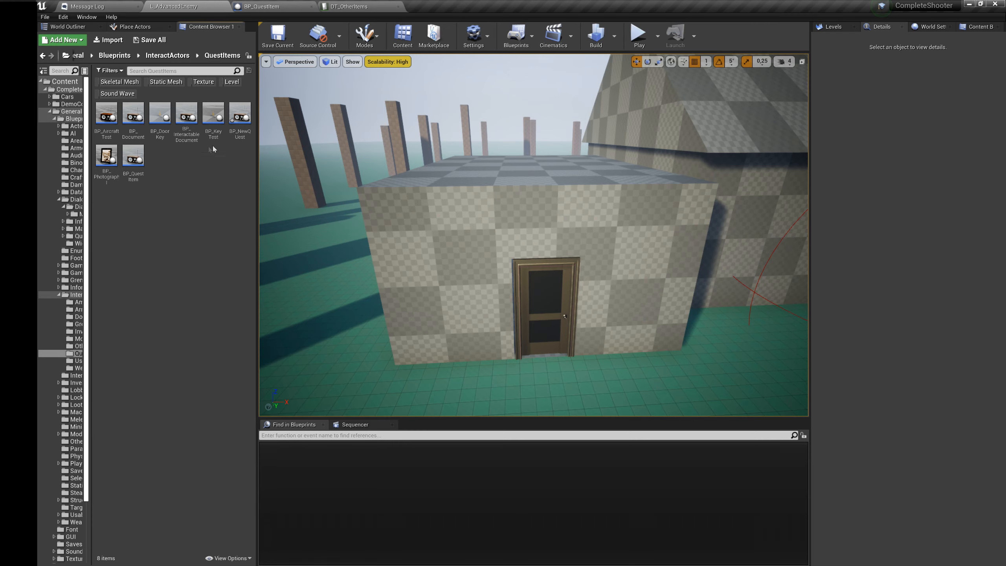
Step: Open BP_NewQUest and set the Current Quest row name of its AC_QuestActor component to M_Tutorial
click(251, 123)
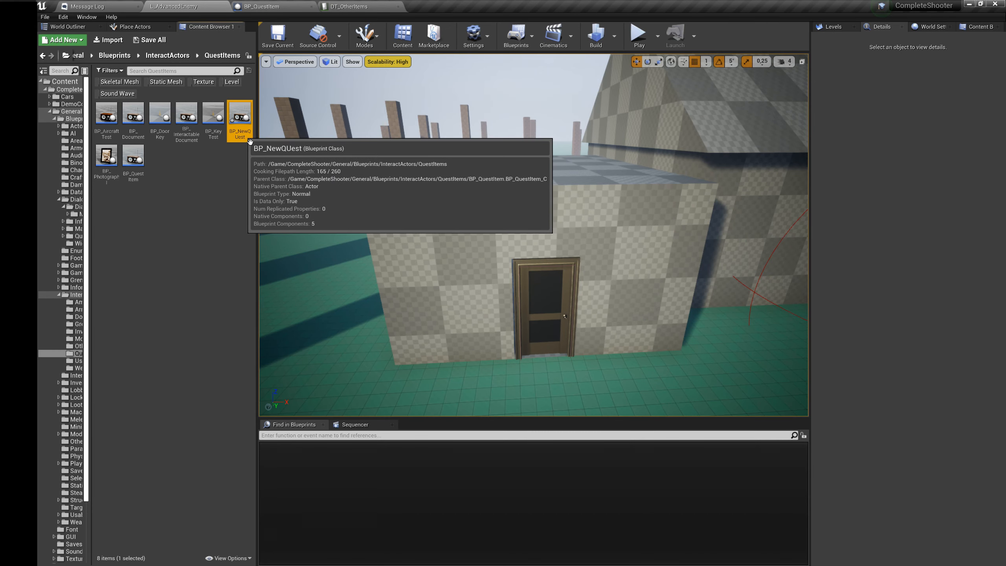
double_click(246, 138)
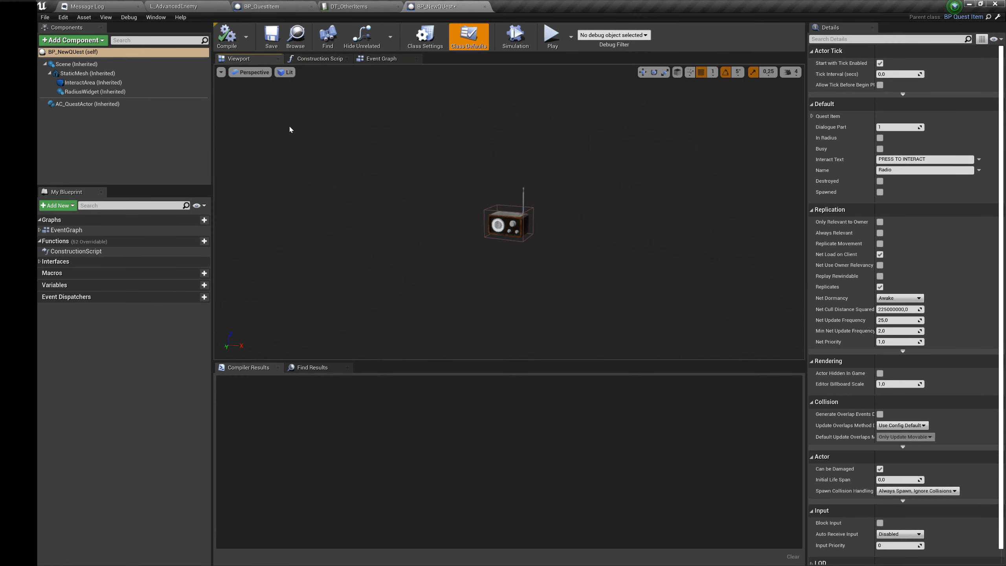
click(87, 104)
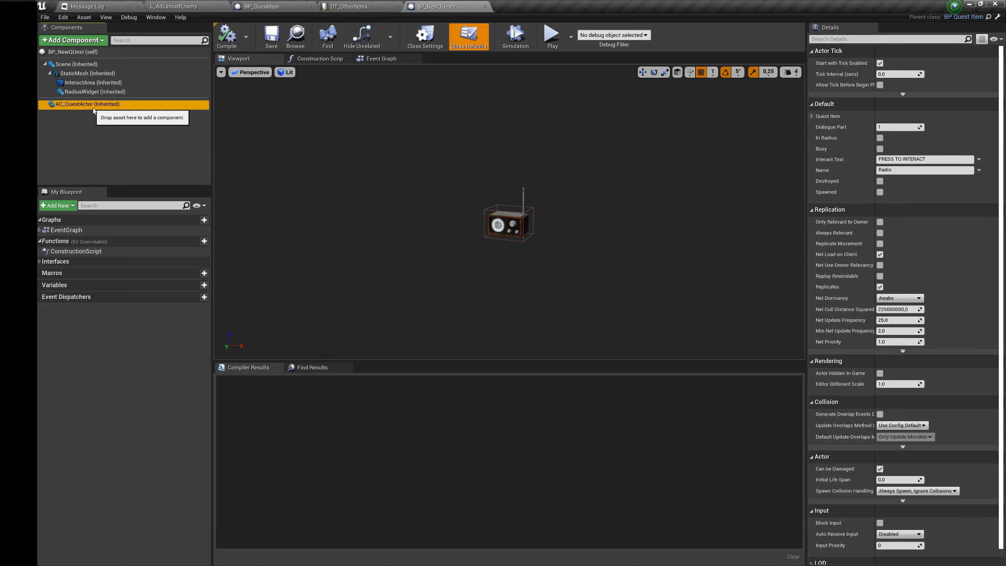
click(812, 158)
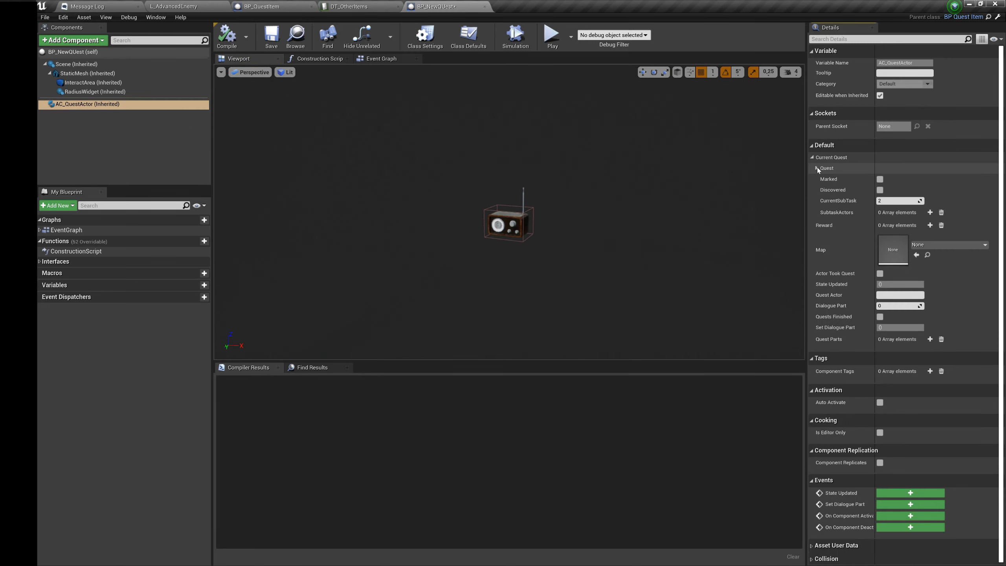
click(817, 168)
click(907, 194)
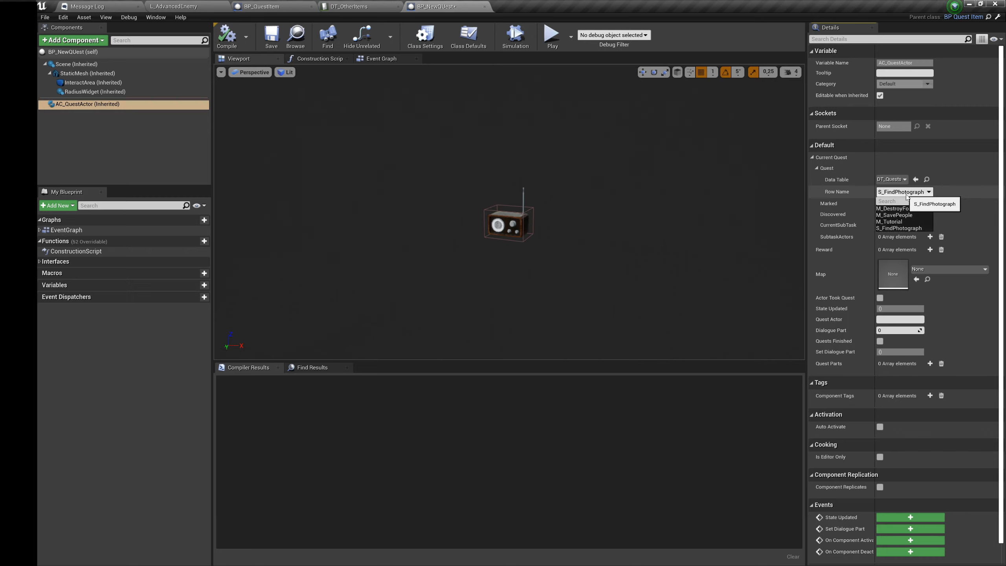
click(894, 222)
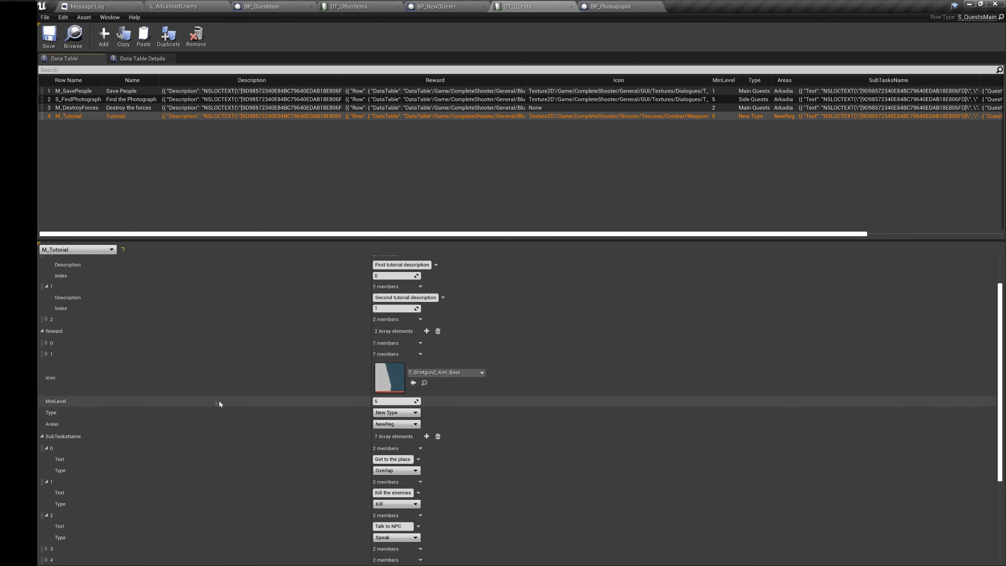
Step: Review the M_Tutorial subtasks in DT_Quests, including elements 3 and 4, and set AC_QuestActor's CurrentSubTask in BP_NewQUest to 5
scroll(219, 404, down, 3)
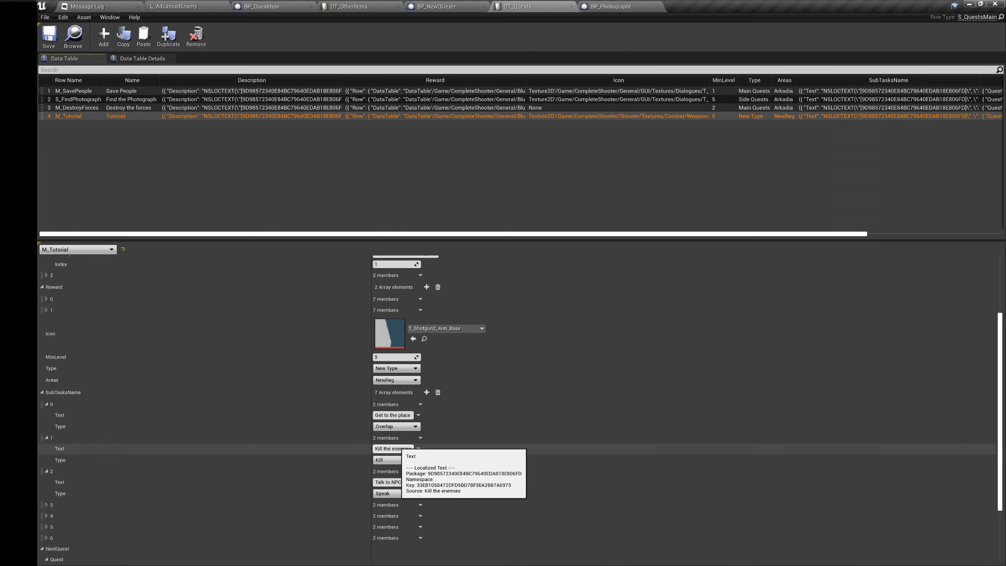
scroll(436, 448, down, 2)
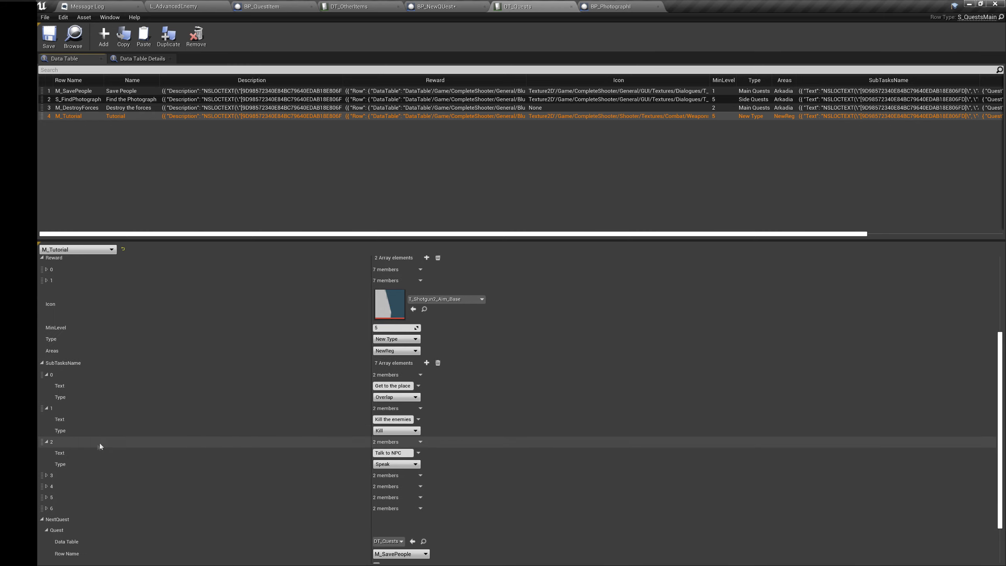
click(46, 476)
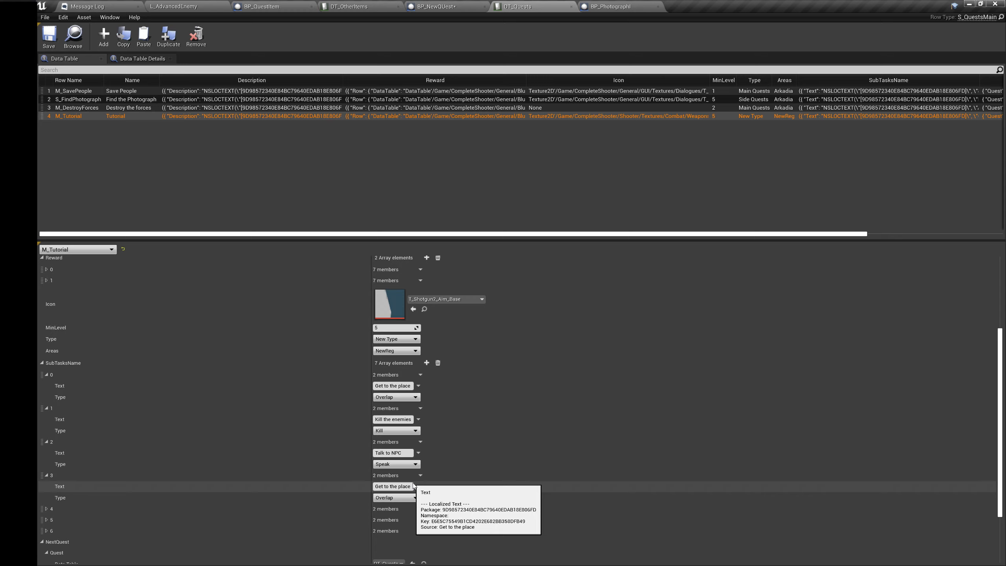
scroll(249, 480, down, 1)
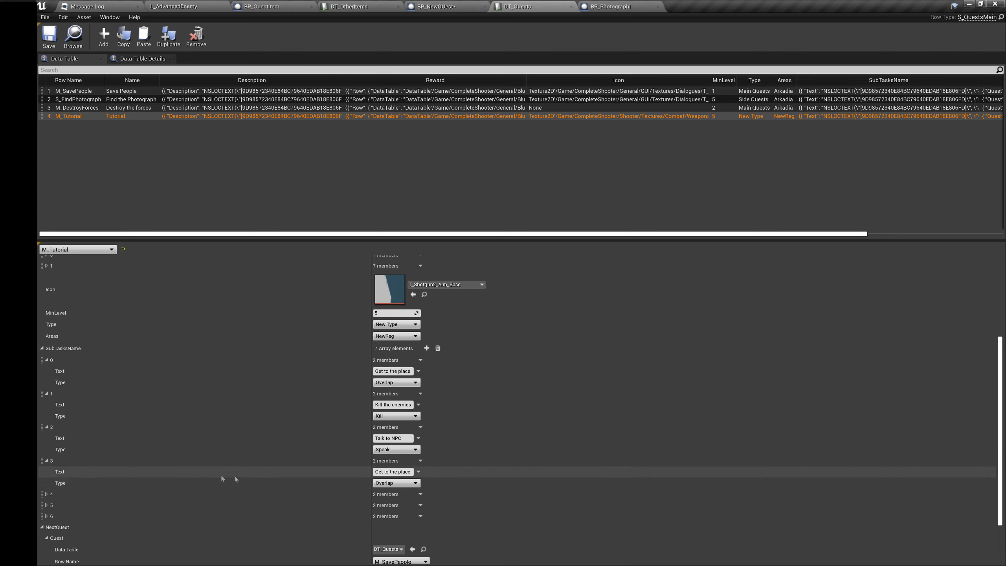
click(46, 494)
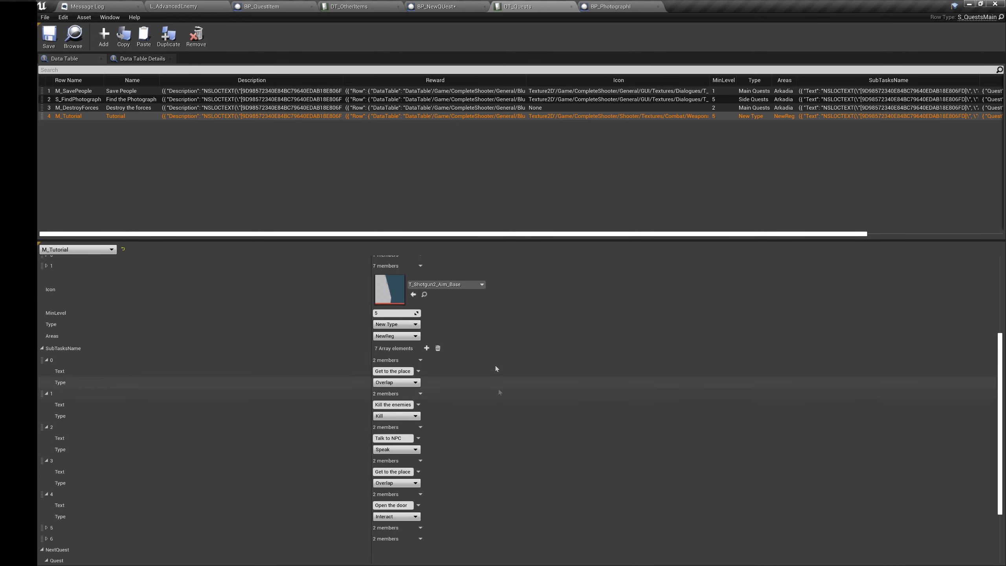
click(436, 6)
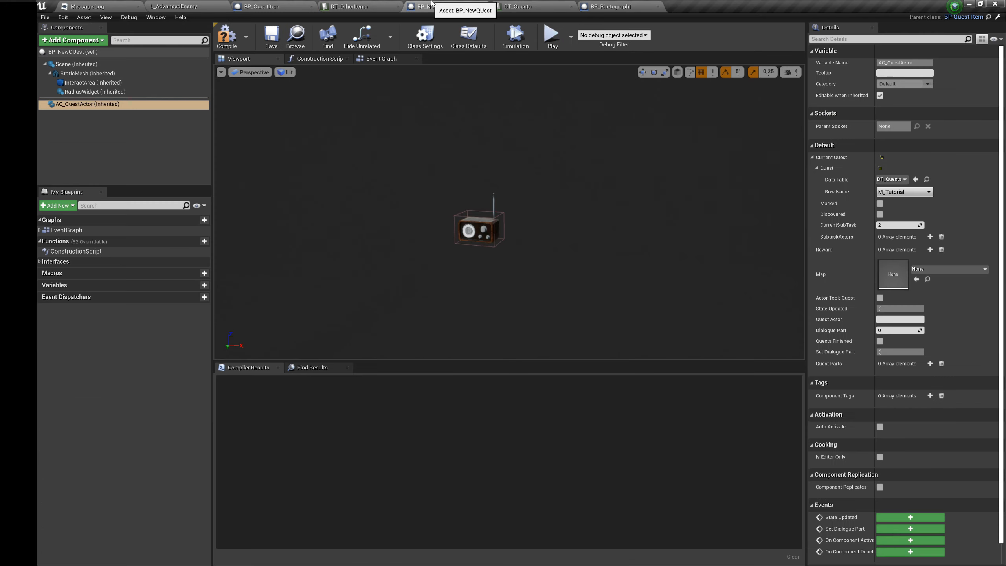
click(911, 226)
text(5)
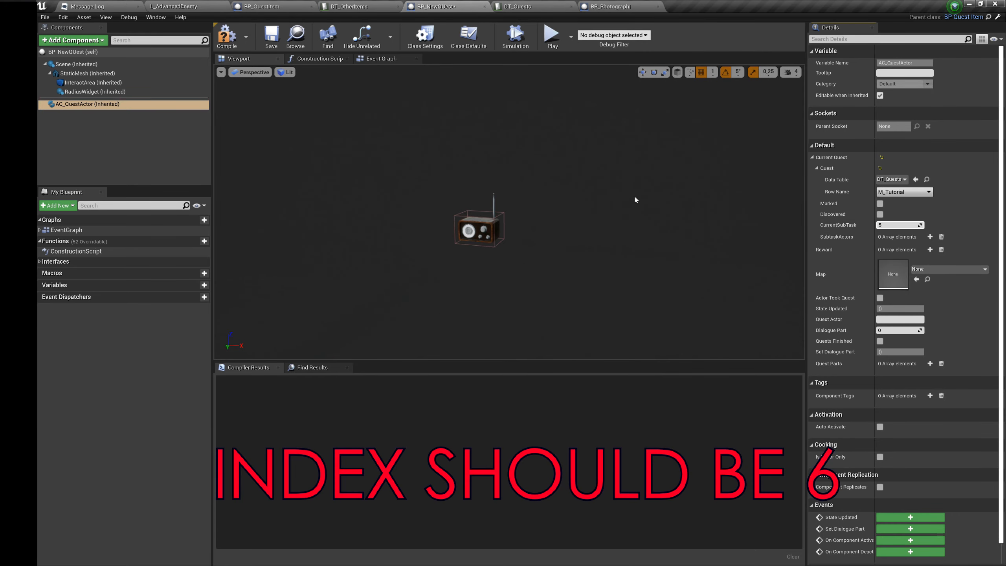
Step: Replace the StaticMesh component's mesh in BP_NewQUest with SM_NewKey and scale it uniformly to about 1.5
right_drag(635, 197, 631, 195)
click(484, 234)
click(931, 229)
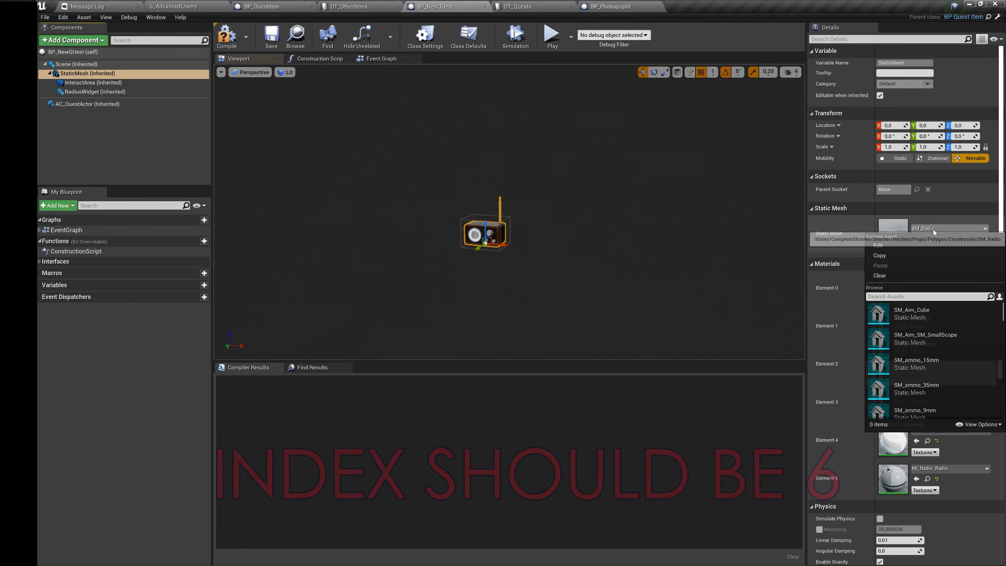
text(key)
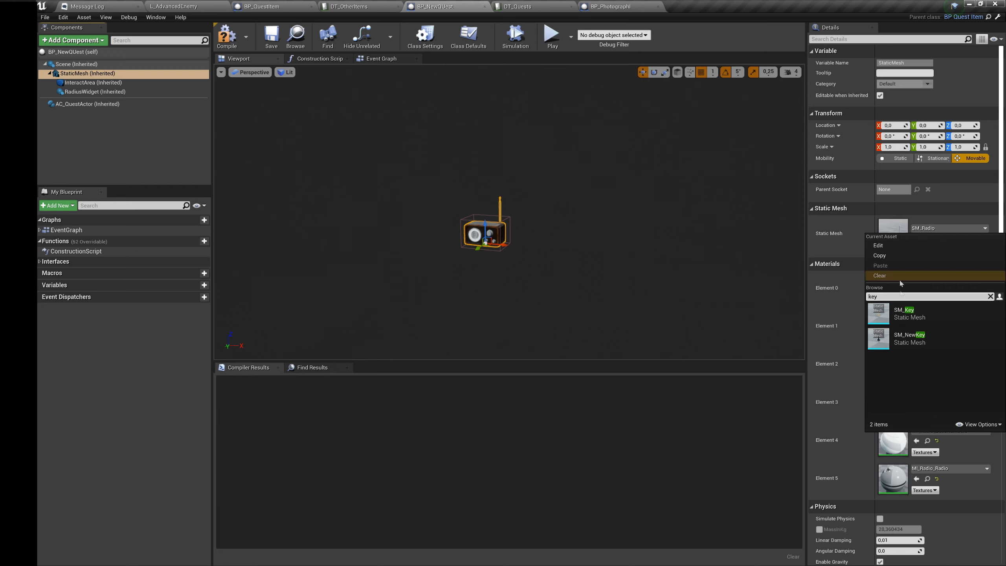
click(919, 335)
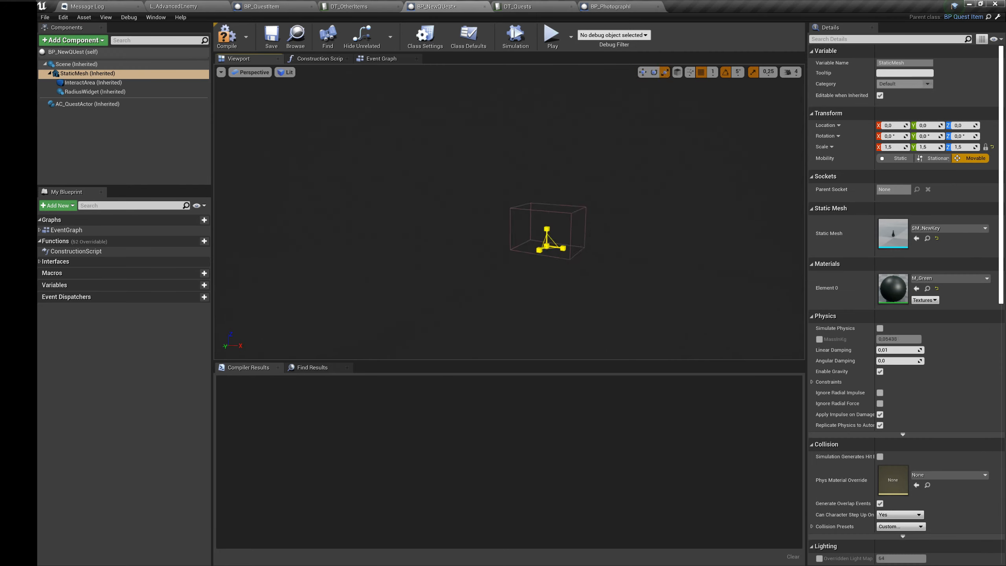
mouse_move(510, 212)
right_down()
mouse_move(511, 222)
mouse_move(515, 198)
right_up()
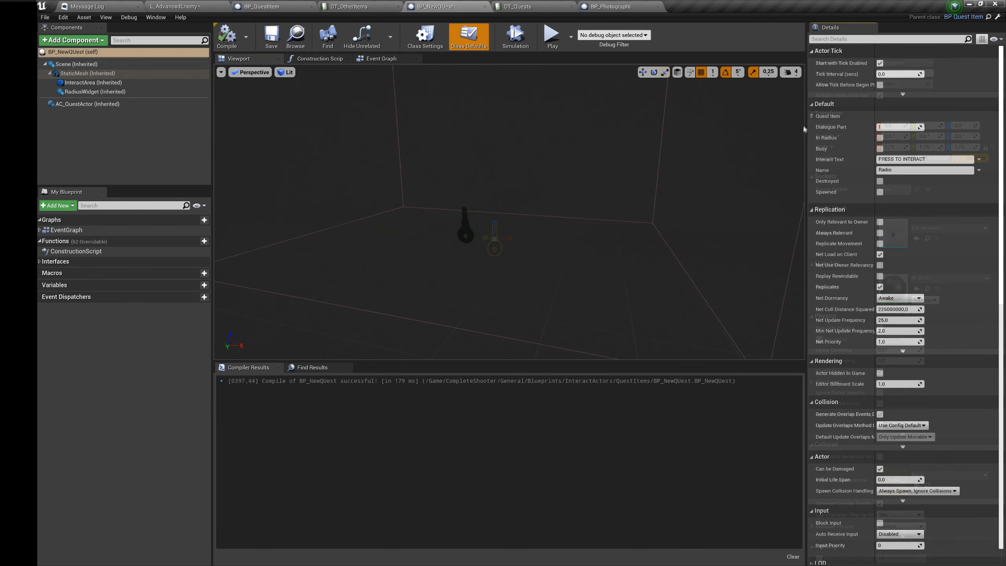
Step: Set the row name of BP_NewQUest's default Quest Item to K_NewKey from DT_Items
click(828, 131)
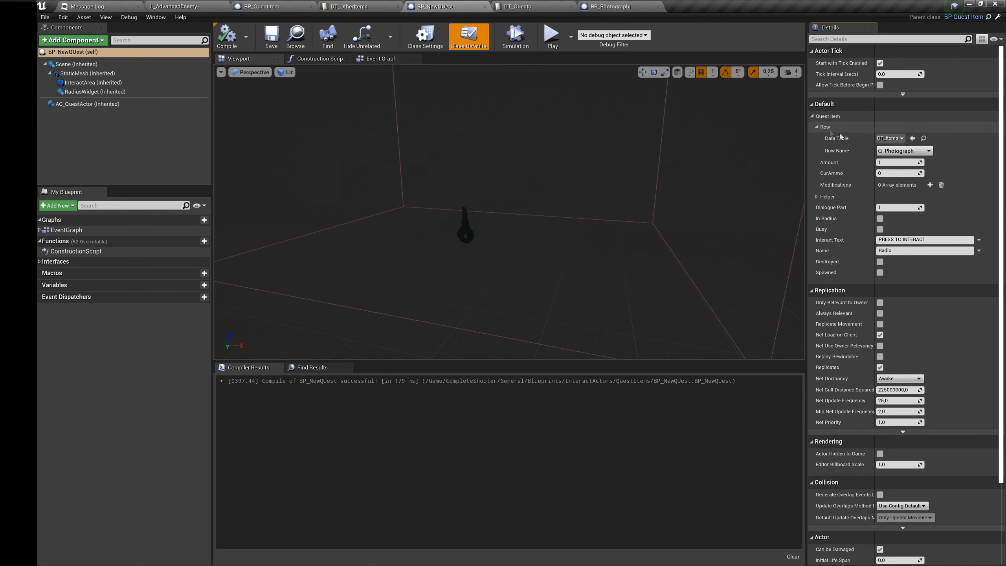
click(904, 151)
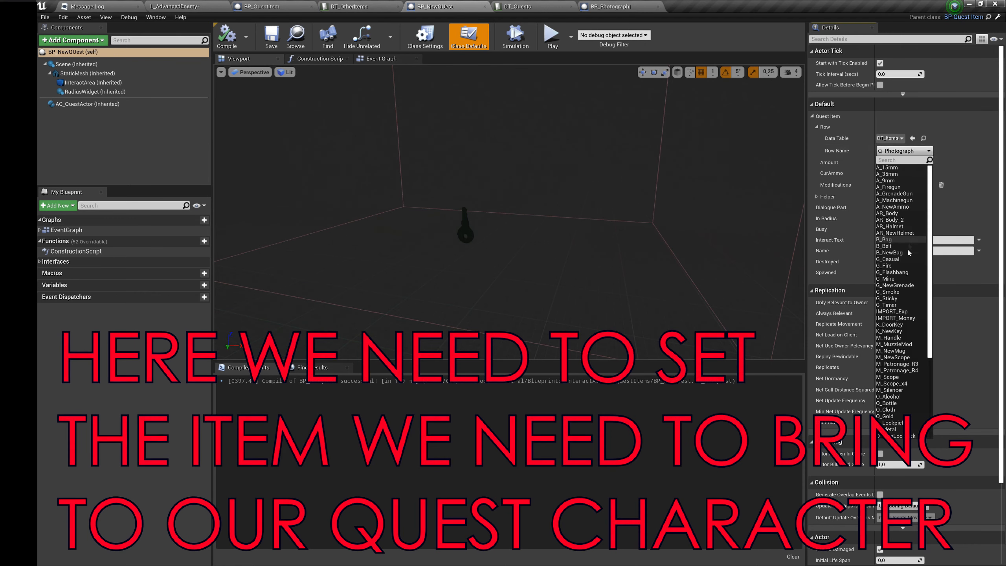
click(892, 331)
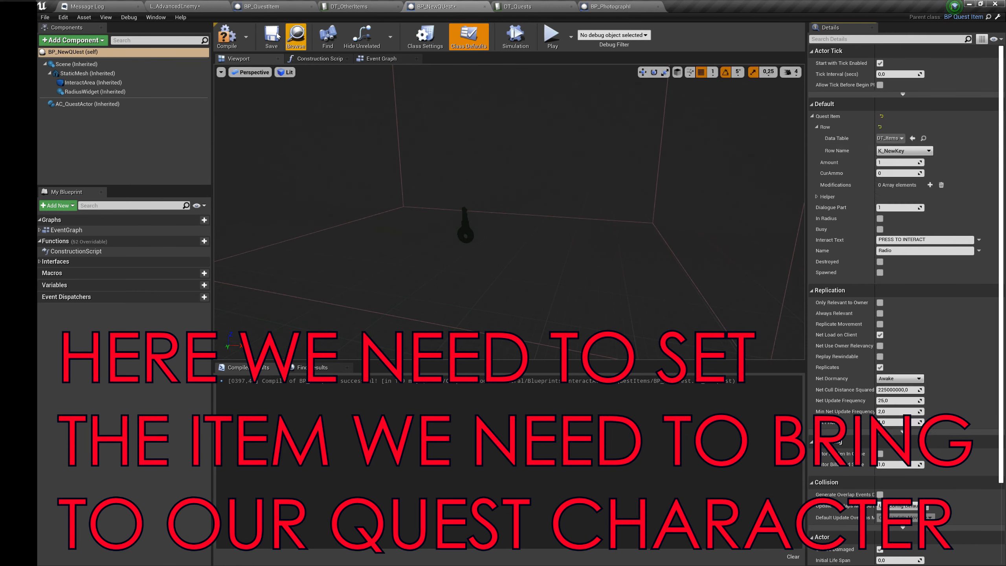
Step: Compile BP_NewQUest and select the quest character BP_NewDialogue_First in the L_AdvancedEnemy level
click(225, 36)
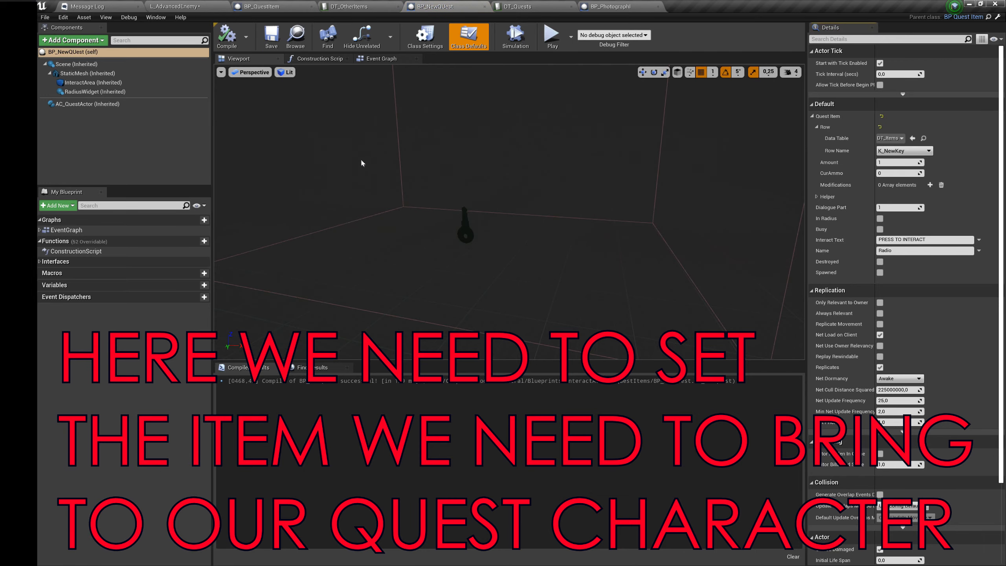
click(176, 6)
right_drag(550, 214, 642, 214)
key(w)
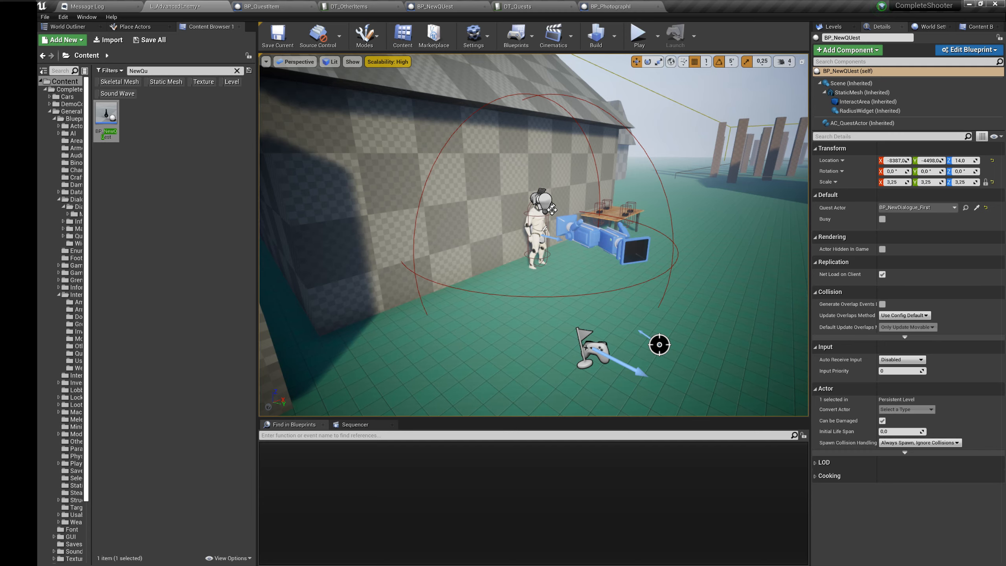
click(553, 209)
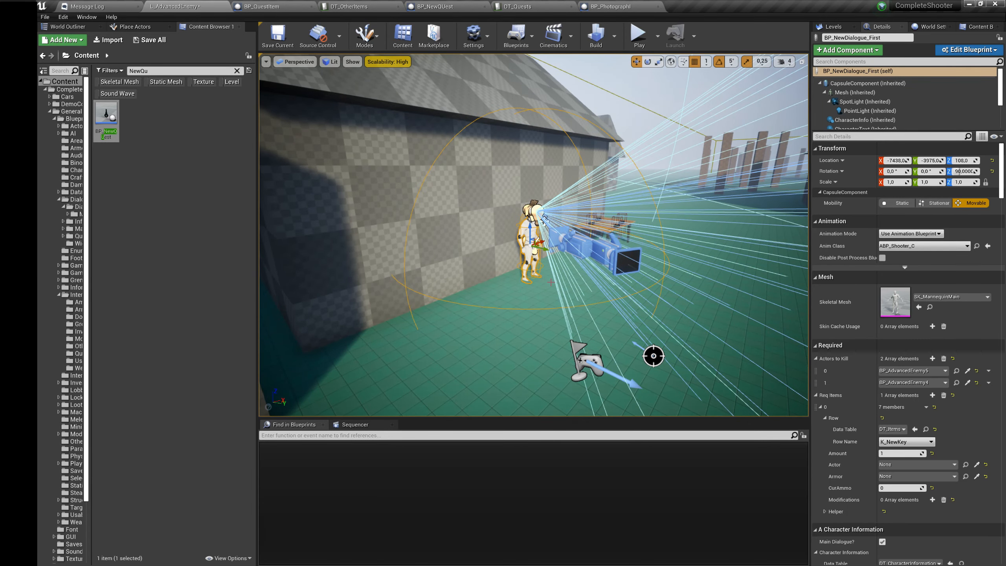
Step: Place a BP_NewQUest actor on the floor near the corner of the dark checkered room and lower it slightly
click(652, 218)
right_drag(652, 218, 735, 190)
right_drag(550, 326, 406, 351)
key(w)
key(w)
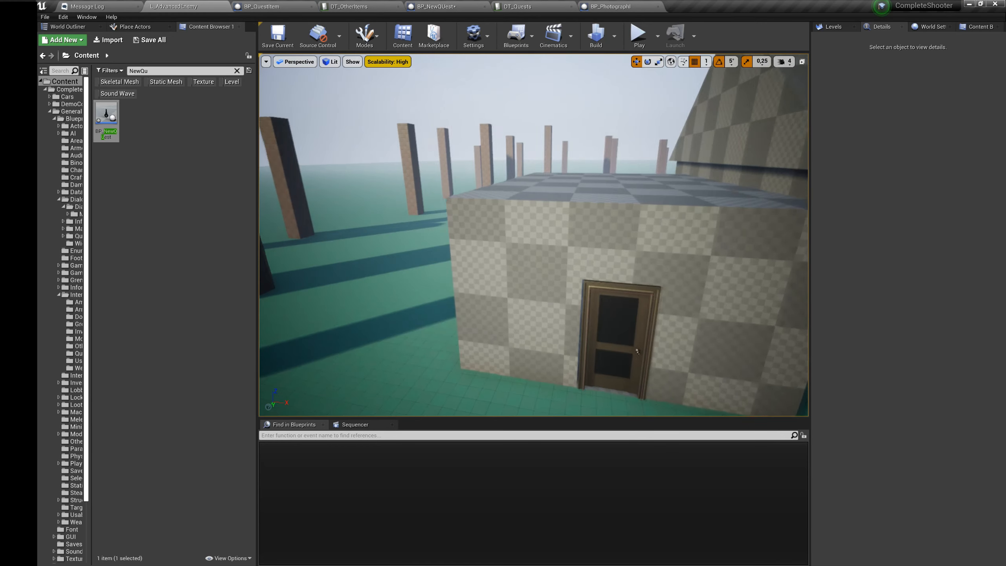
key(w)
right_drag(532, 278, 554, 311)
drag(109, 130, 462, 273)
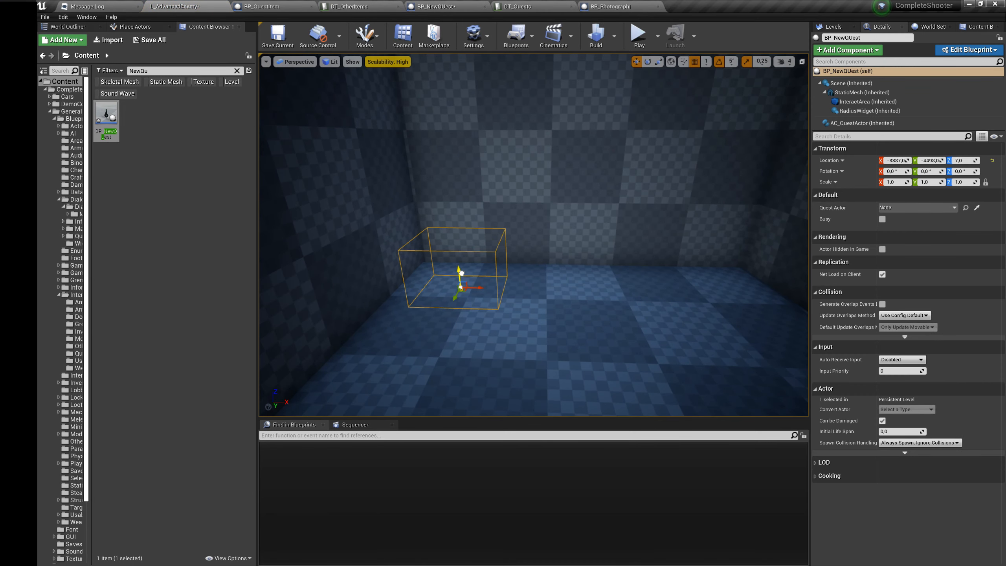
right_drag(462, 274, 460, 302)
Step: Scale the placed BP_NewQUest's InteractArea to 0.5, 0.25, 0.25 and lower it around the key to a Z location of about 3.19
key(w)
key(s)
drag(505, 234, 500, 188)
mouse_move(499, 188)
right_down()
mouse_move(501, 196)
mouse_move(505, 185)
right_up()
key(s)
click(867, 102)
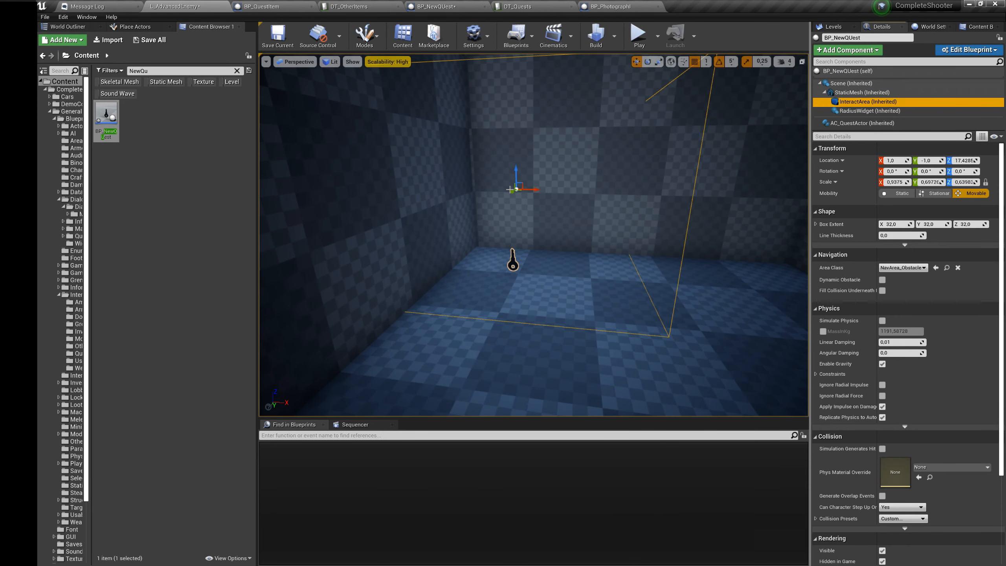
drag(519, 196, 519, 224)
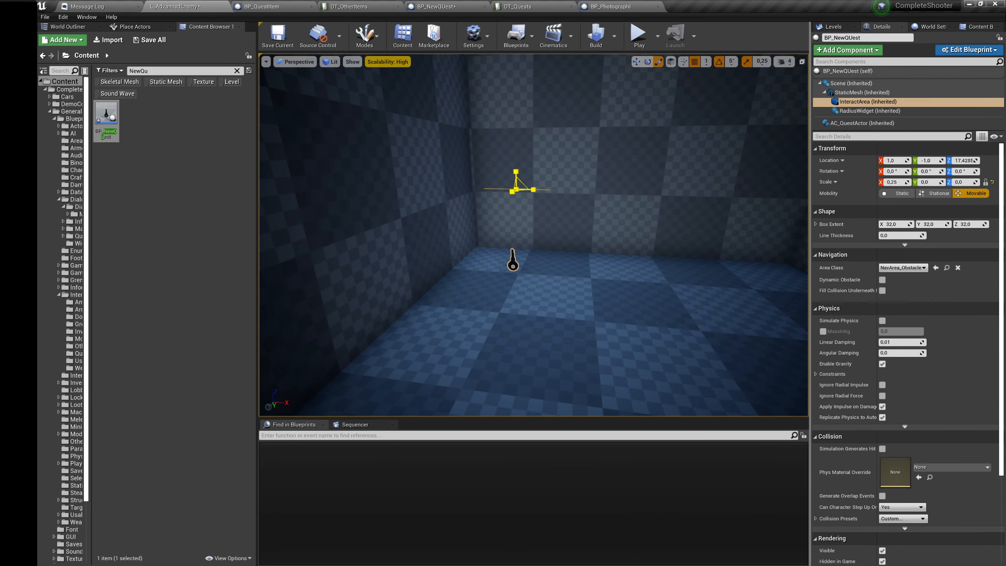
drag(517, 190, 526, 233)
key(w)
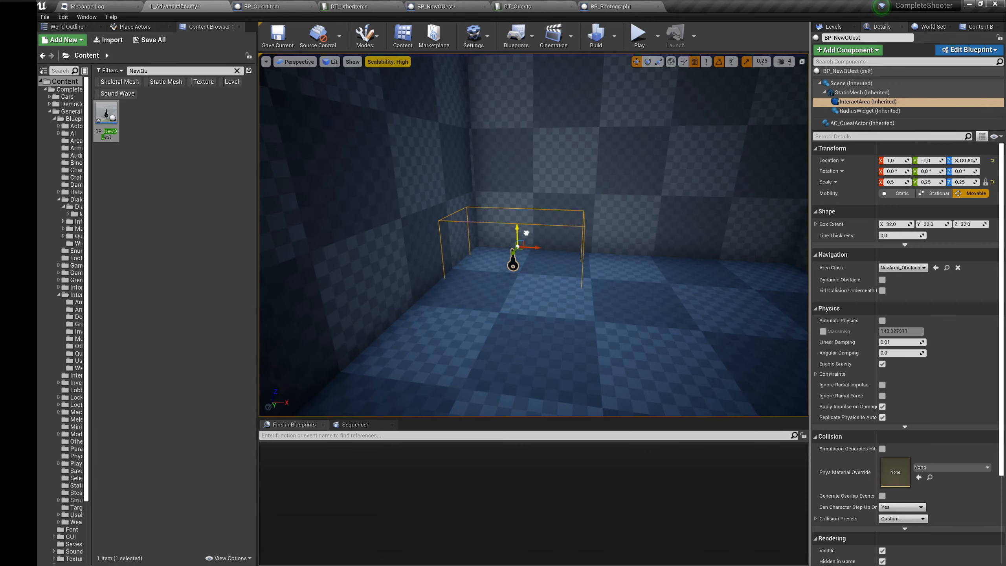
mouse_move(526, 233)
right_down()
mouse_move(539, 222)
mouse_move(455, 254)
mouse_move(526, 219)
right_up()
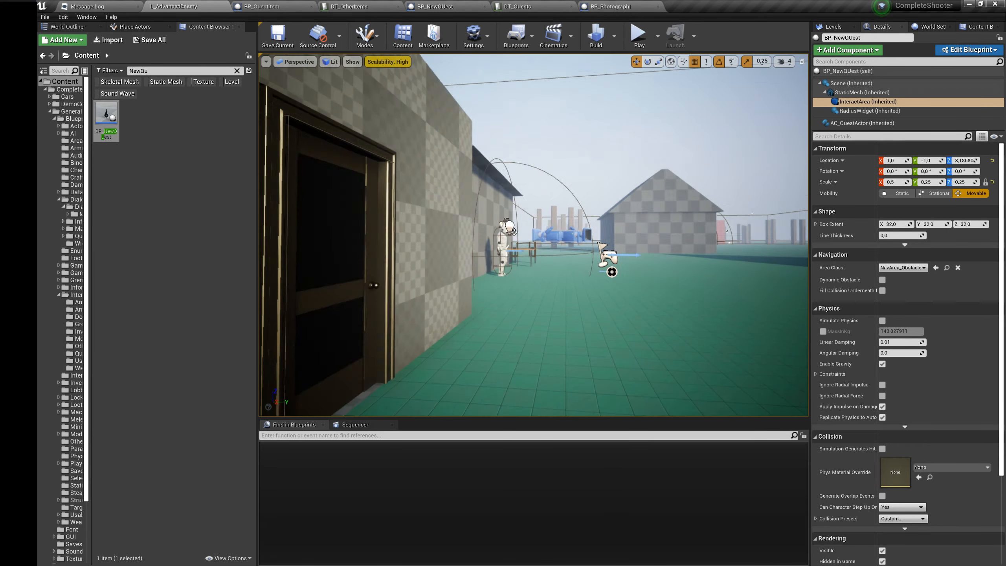
mouse_move(555, 249)
right_down()
mouse_move(568, 242)
mouse_move(555, 270)
right_up()
Step: Add a Req Items element to BP_NewDialogue_First using row K_NewKey from the DT_Items data table
click(511, 234)
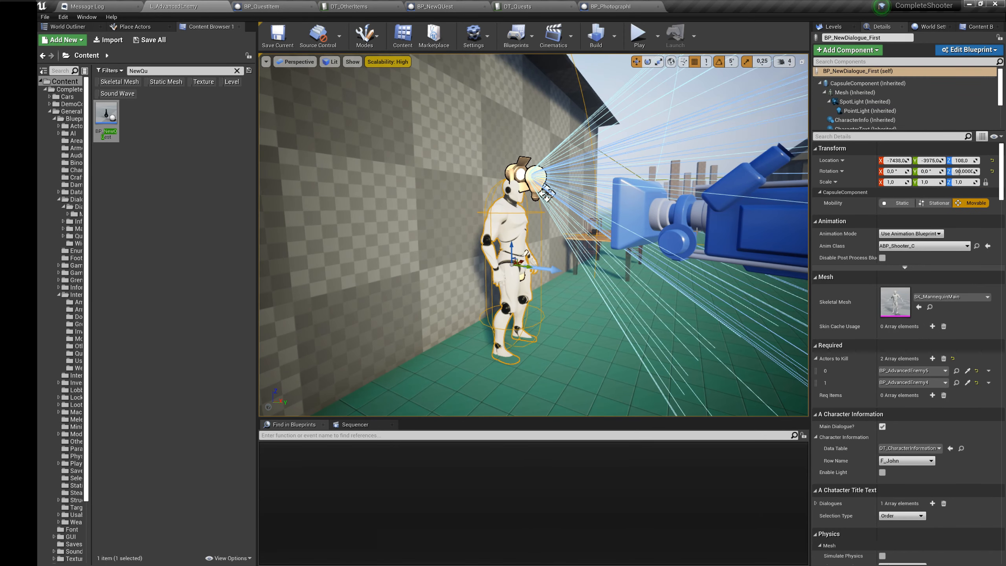
scroll(907, 341, down, 2)
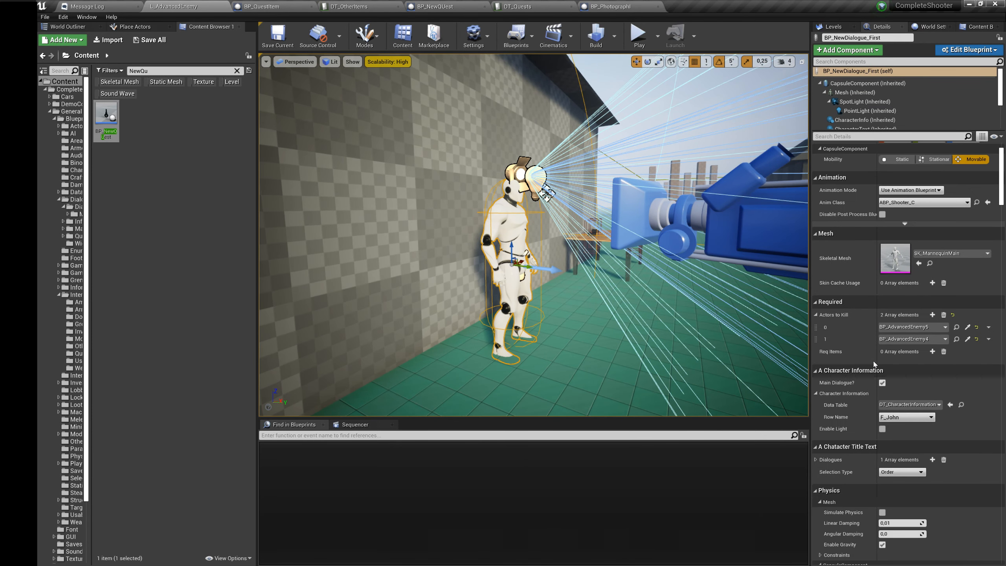
click(933, 352)
click(819, 364)
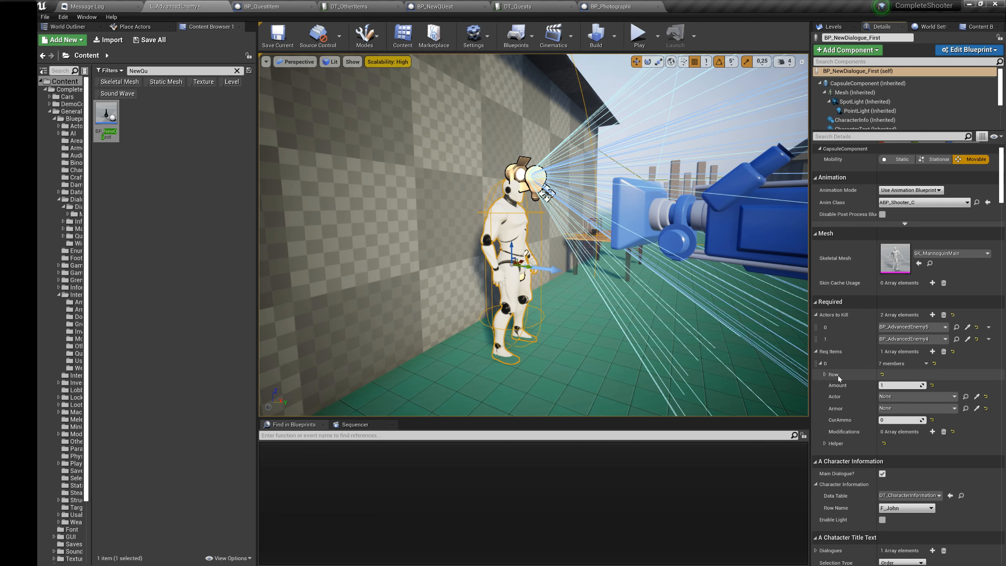
click(826, 374)
click(891, 386)
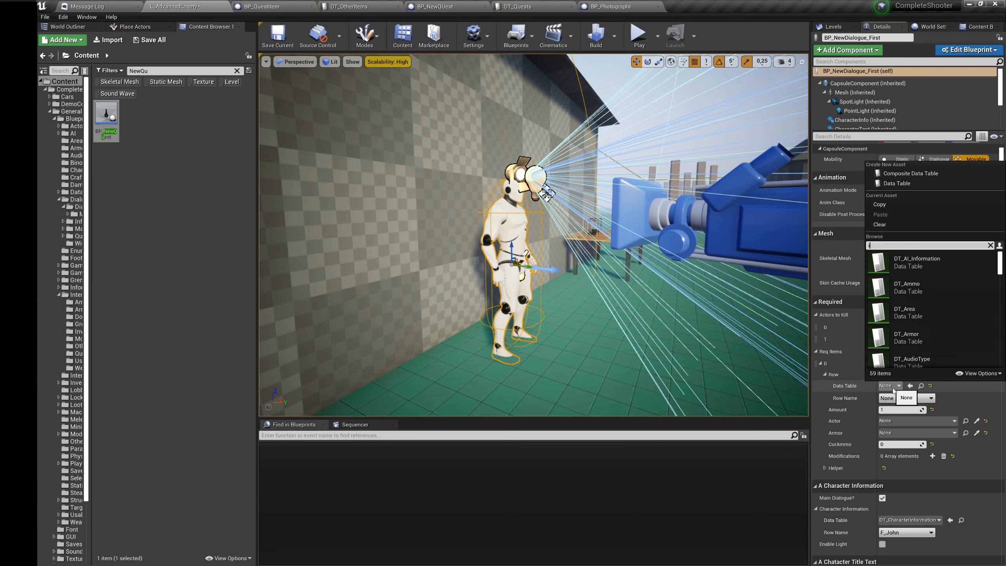
text(item)
click(908, 261)
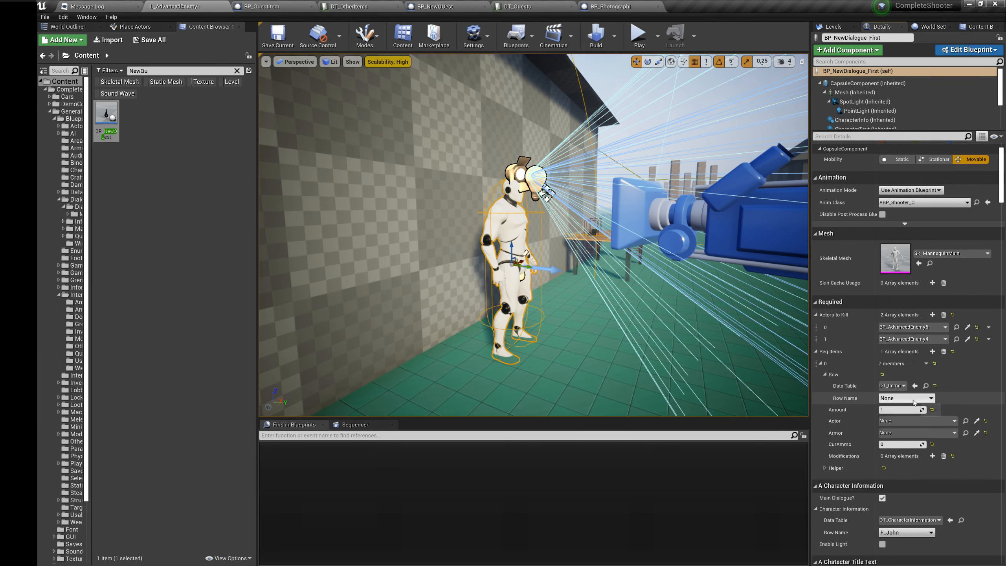
click(912, 398)
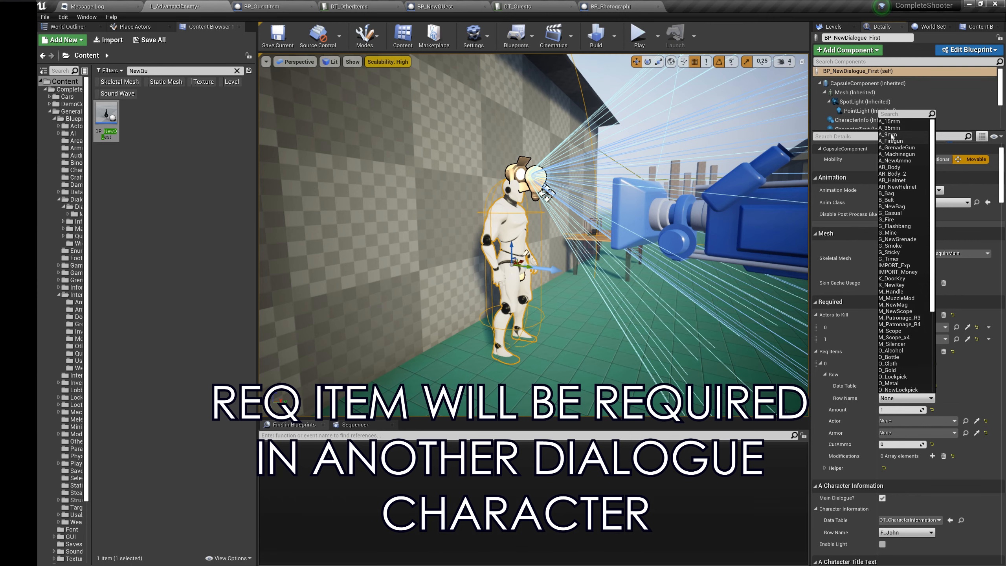
click(892, 285)
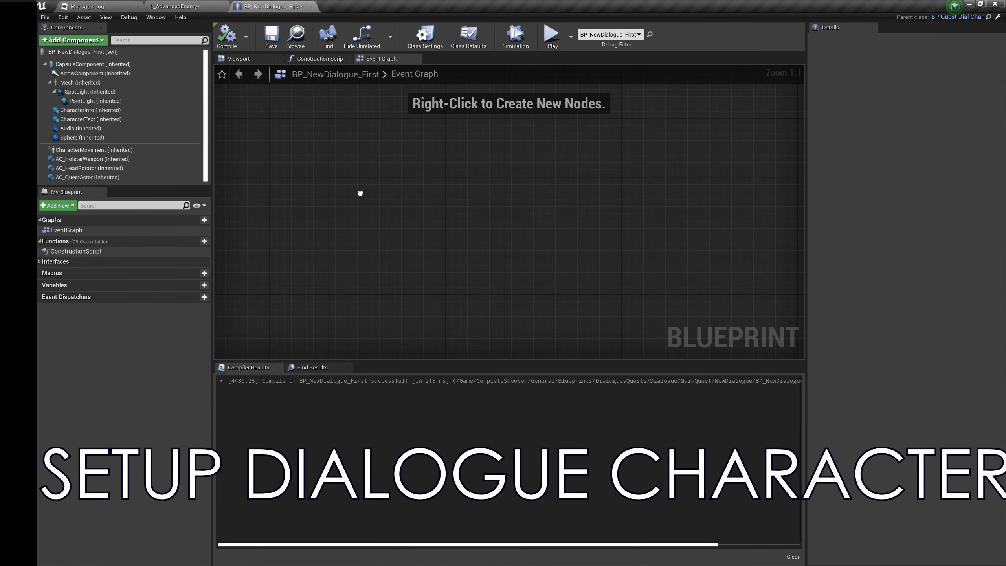
Step: Add an Event Interact node to the Event Graph of BP_NewDialogue_First
right_click(360, 193)
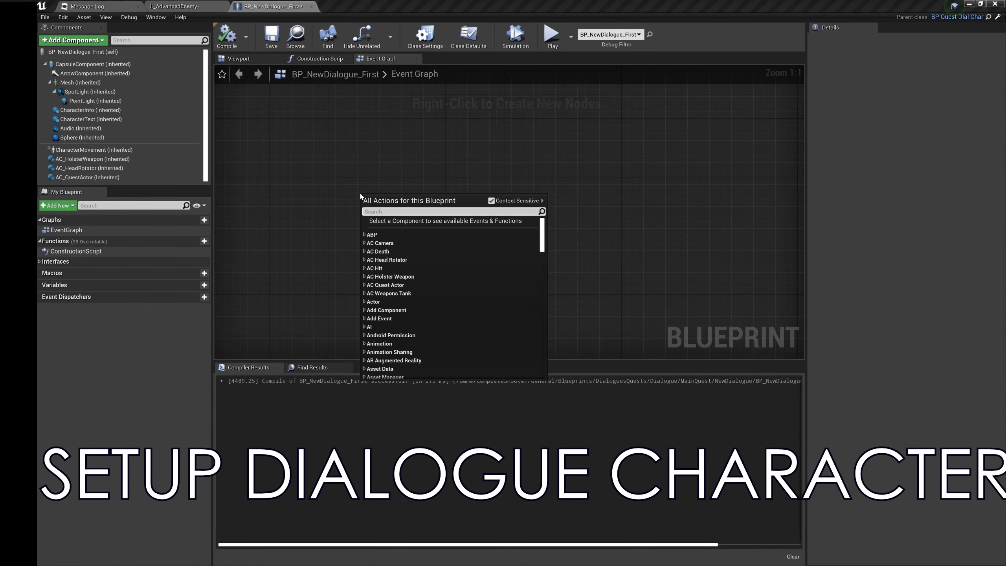
text(event intera)
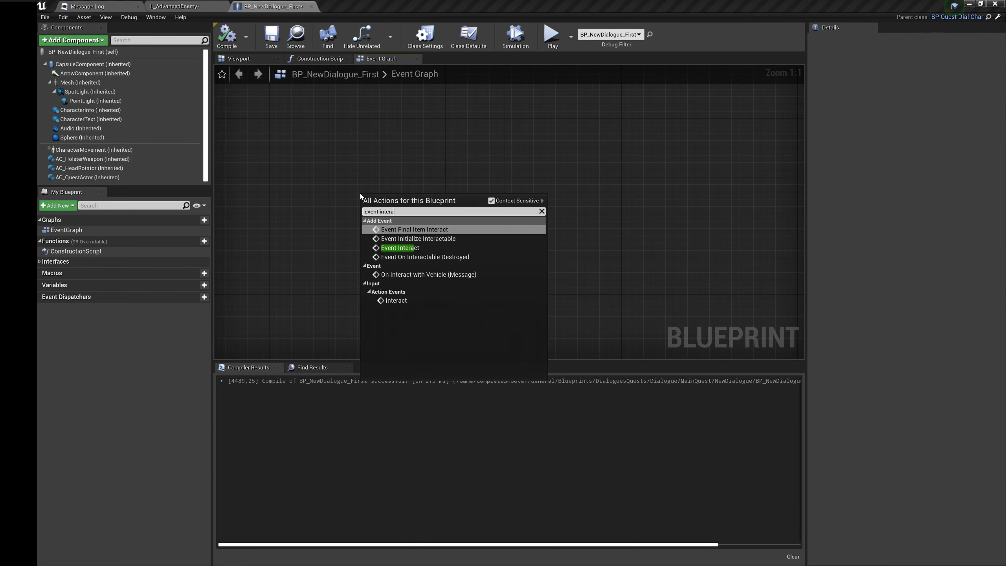
key(Down)
key(Down)
key(Return)
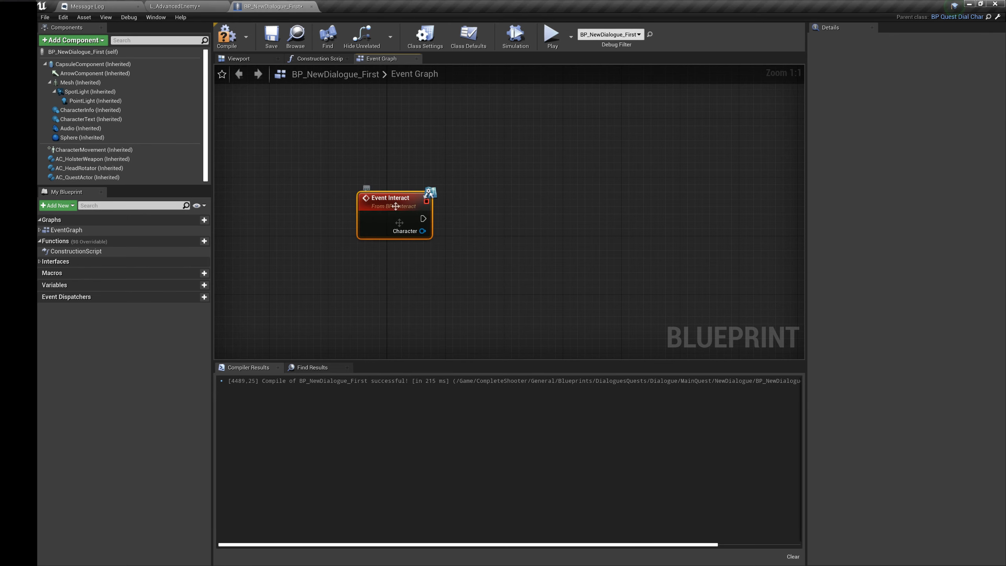
right_drag(397, 203, 383, 168)
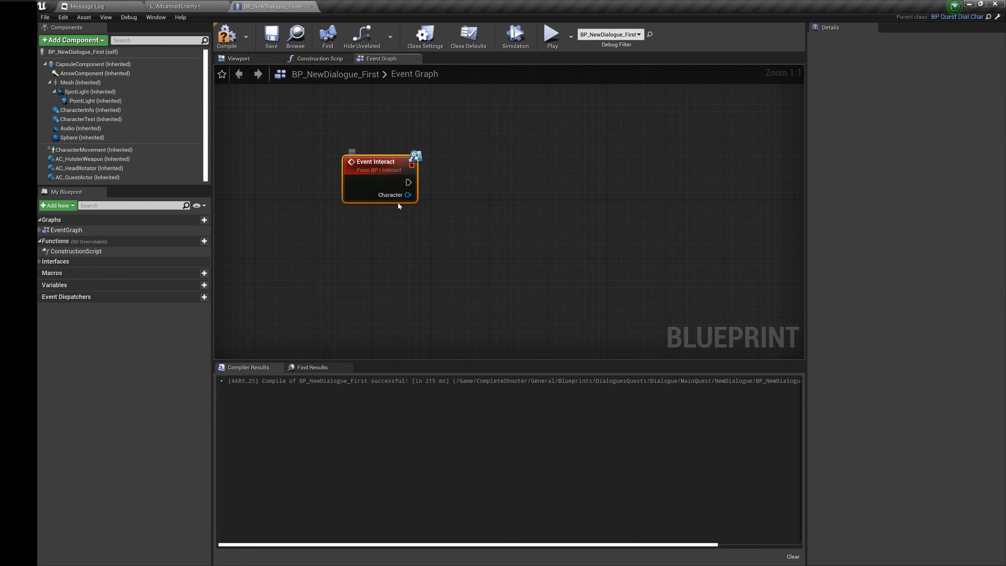
right_click(328, 112)
click(324, 108)
Step: Connect Event Interact to a Branch whose condition is a Has Previous Task check on the interacting Character
drag(397, 197, 465, 235)
text(has pre)
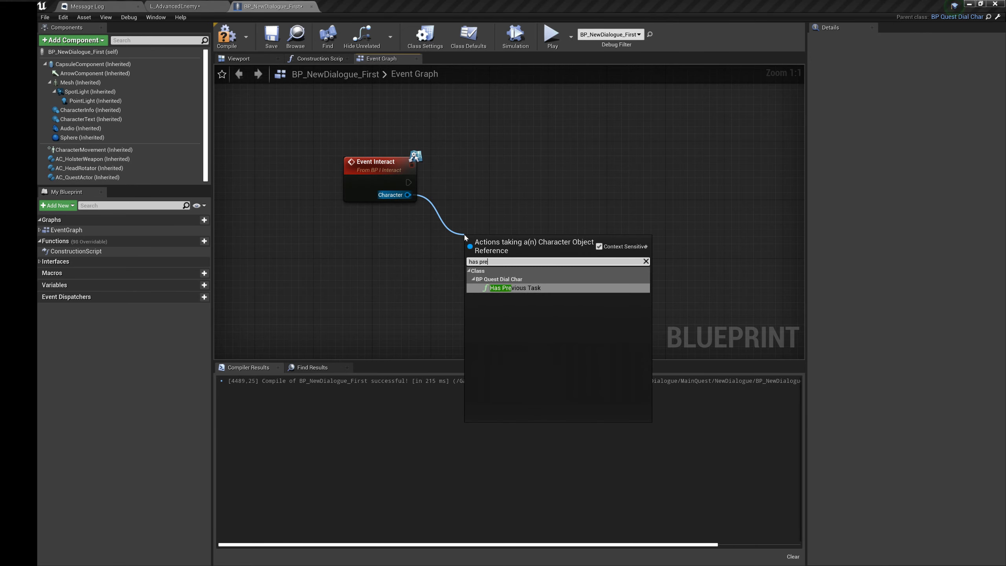
key(Return)
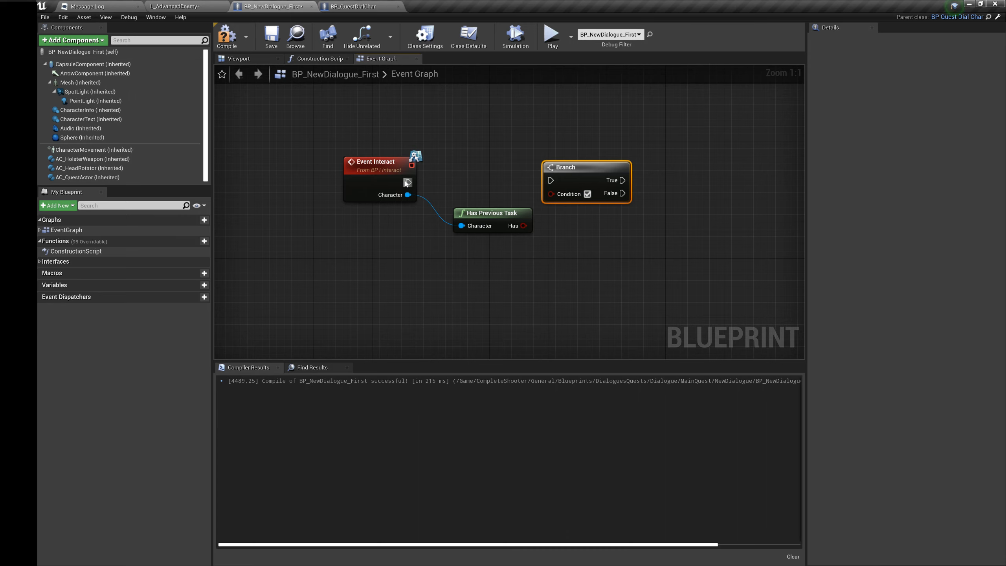
drag(406, 183, 525, 225)
right_drag(509, 199, 420, 200)
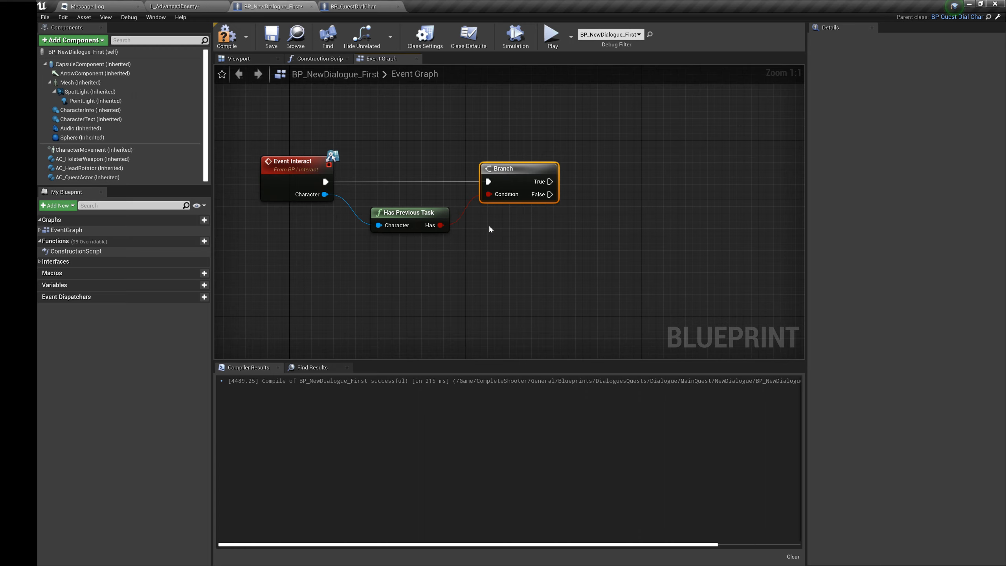
Step: Add the Parent: Interact call on the Branch's False output and link its Character input to Event Interact
right_click(309, 179)
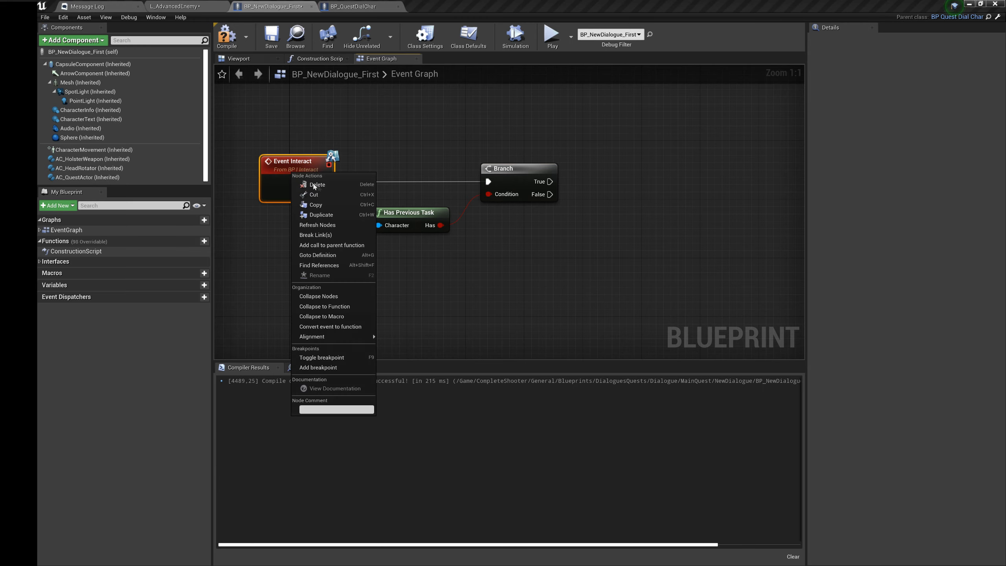
click(342, 245)
drag(289, 217, 578, 227)
drag(595, 221, 325, 195)
drag(398, 214, 398, 207)
Step: Route the Character wire to Parent: Interact through a reroute node below Has Previous Task, and nudge that node up
click(529, 234)
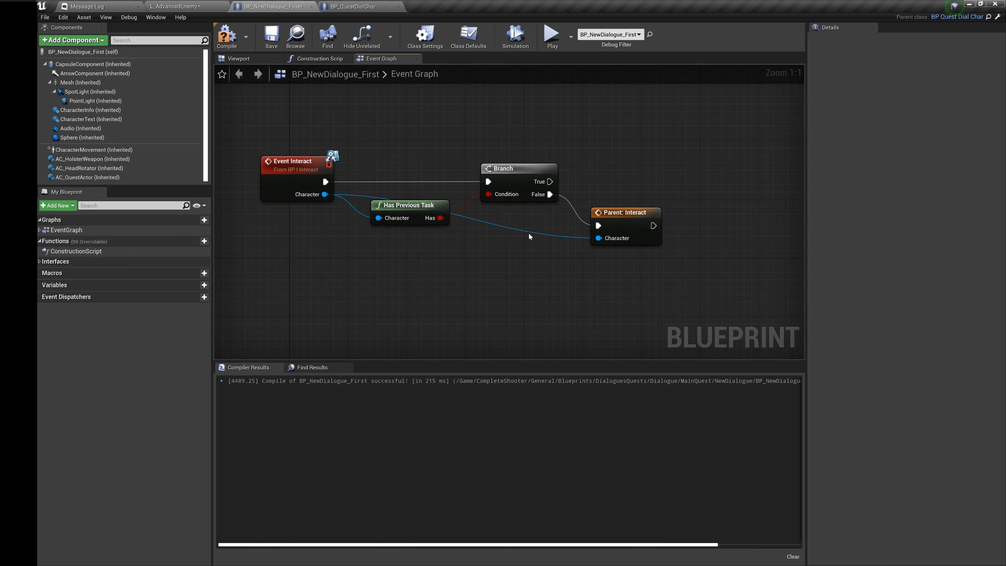
double_click(530, 234)
drag(530, 234, 357, 247)
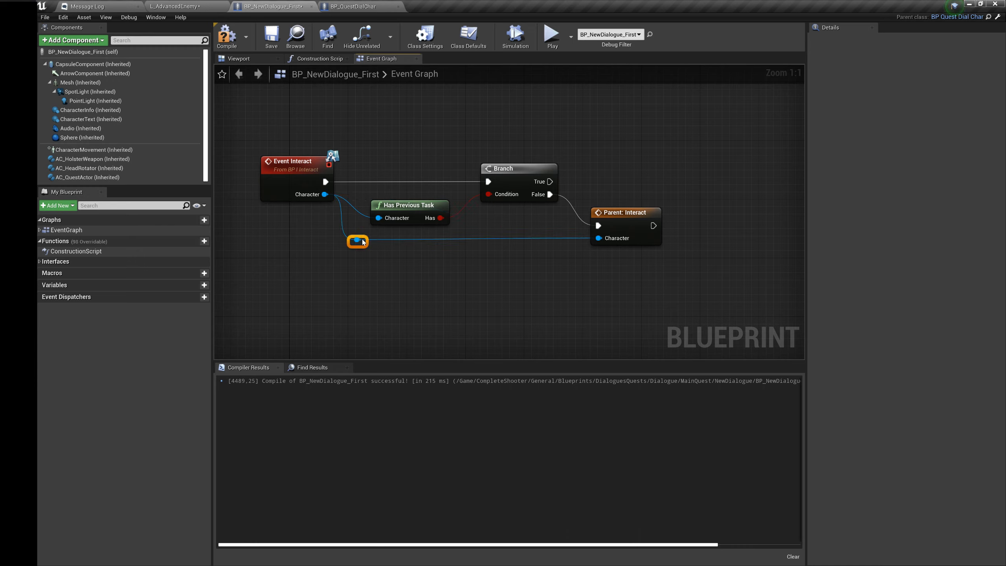
drag(404, 207, 404, 199)
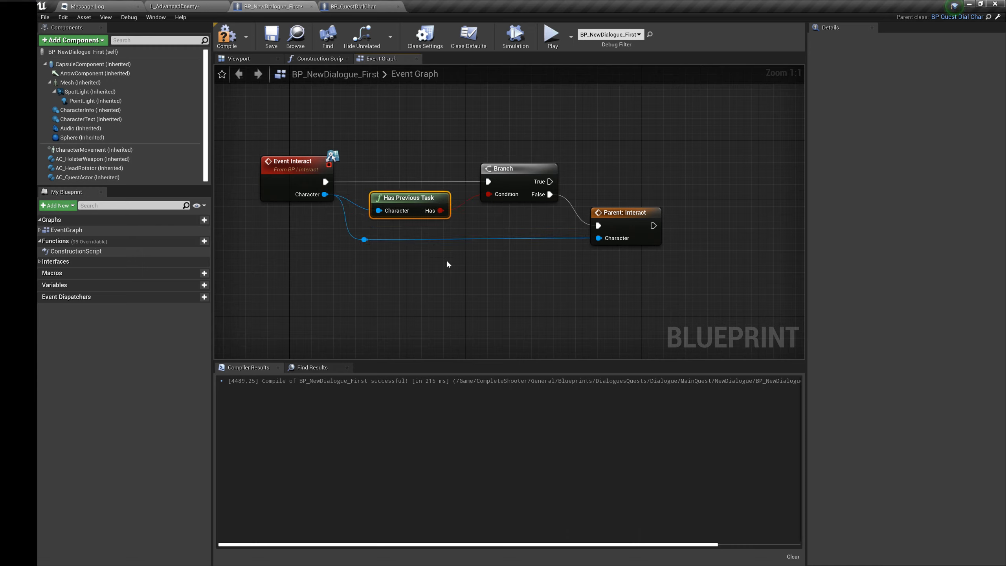